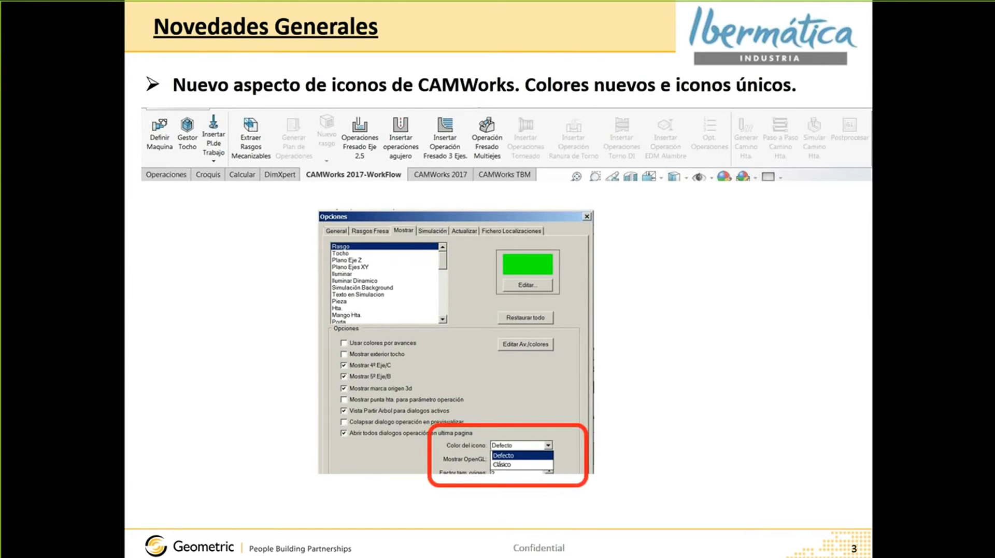
- Switch from the PowerPoint slideshow to the CAMWorks window showing FRESA.SLDPRT
key(alt+Tab)
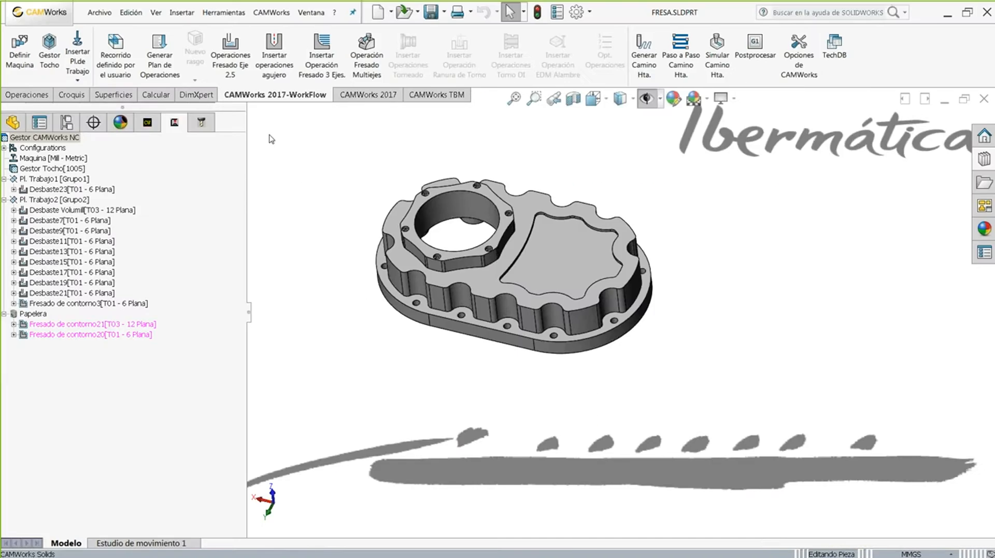
mouse_move(327, 190)
middle_down()
mouse_move(340, 155)
mouse_move(327, 179)
middle_up()
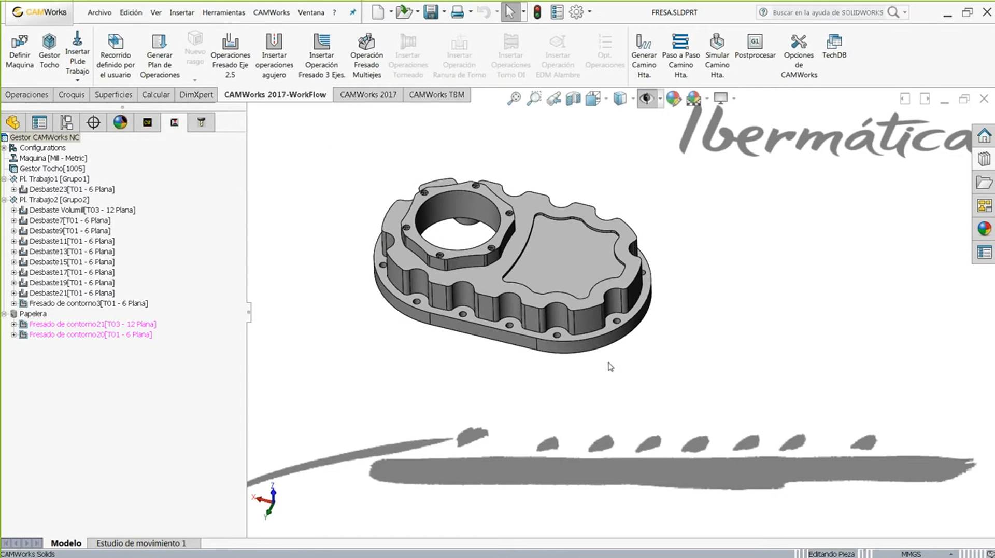
scroll(605, 348, up, 1)
scroll(555, 190, down, 1)
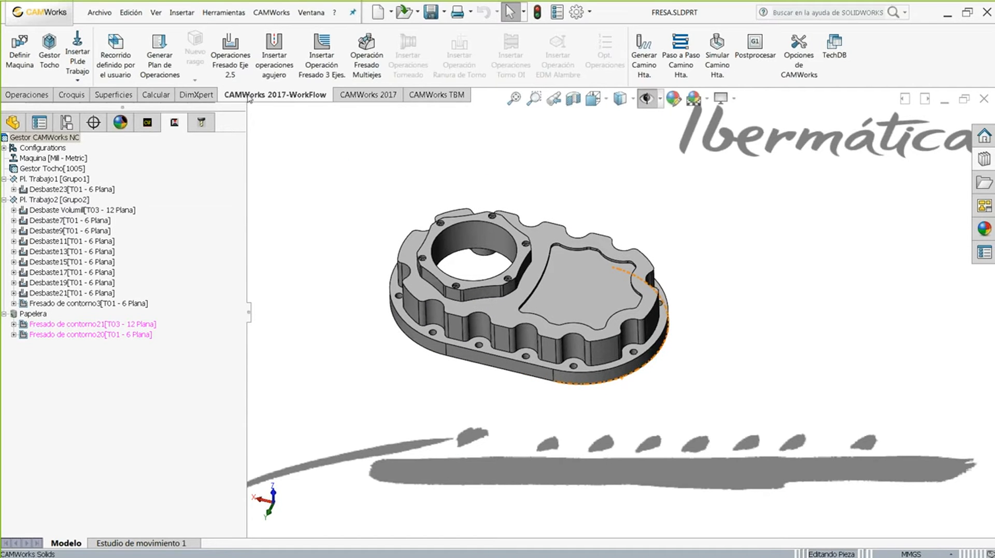
click(367, 95)
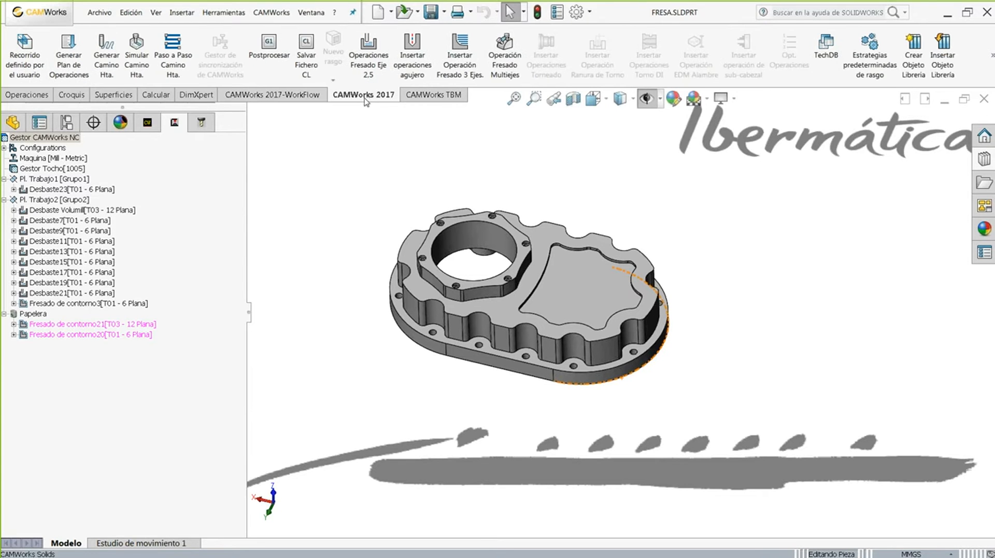
click(275, 95)
click(15, 96)
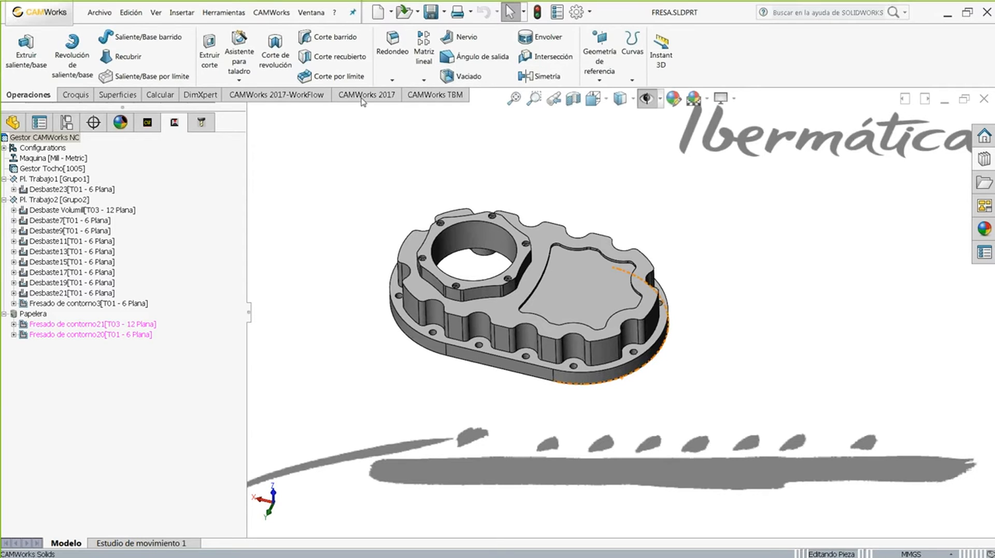
click(285, 96)
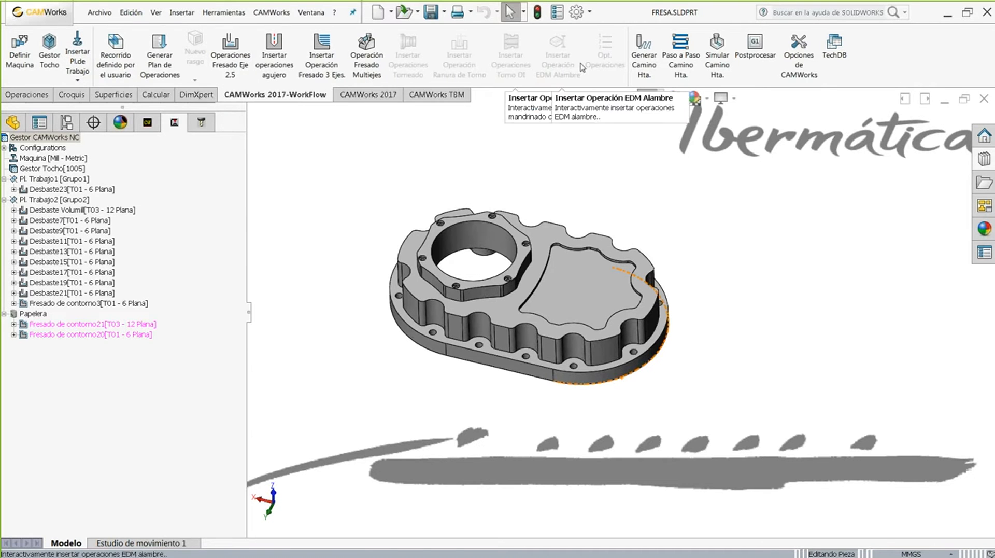
click(230, 63)
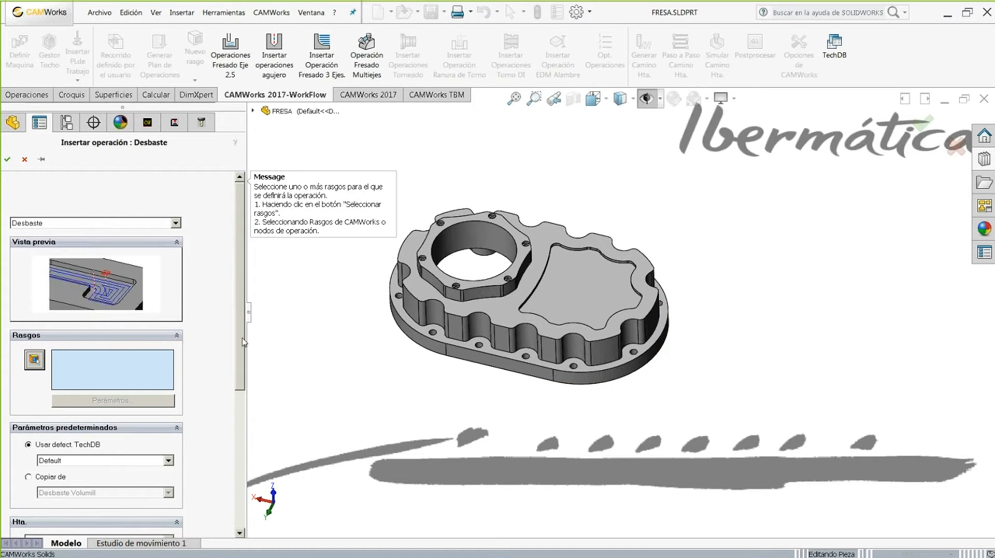
click(176, 223)
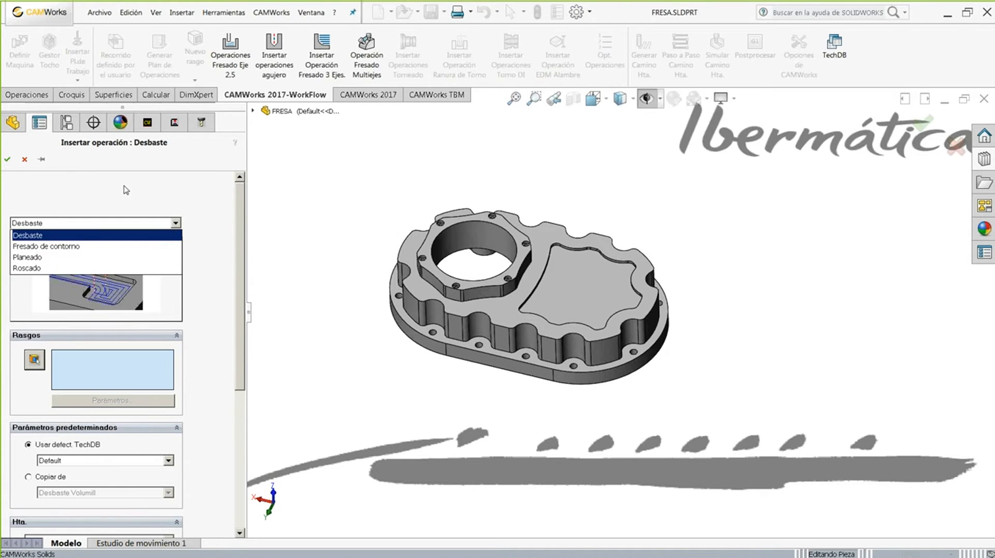
click(24, 160)
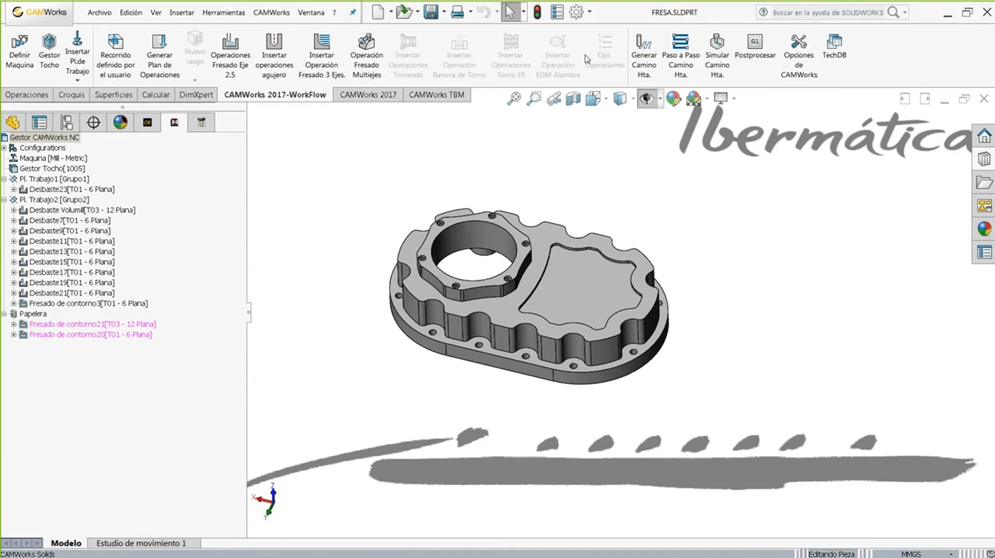
click(801, 60)
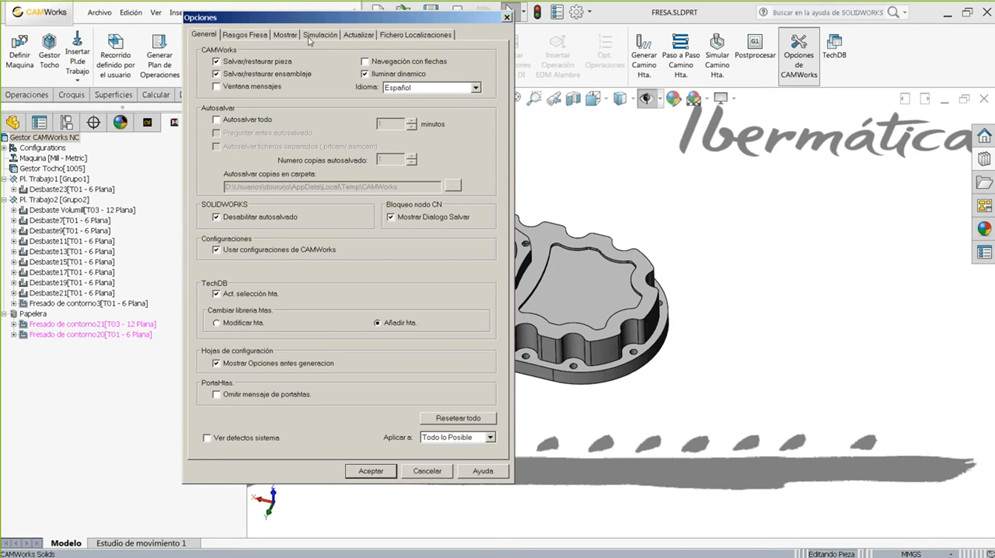
click(286, 35)
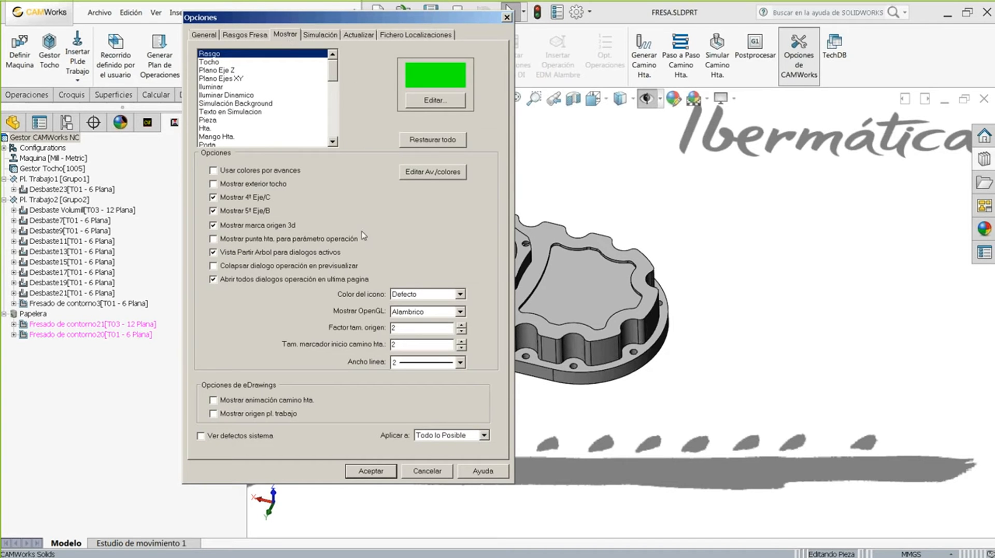
click(460, 294)
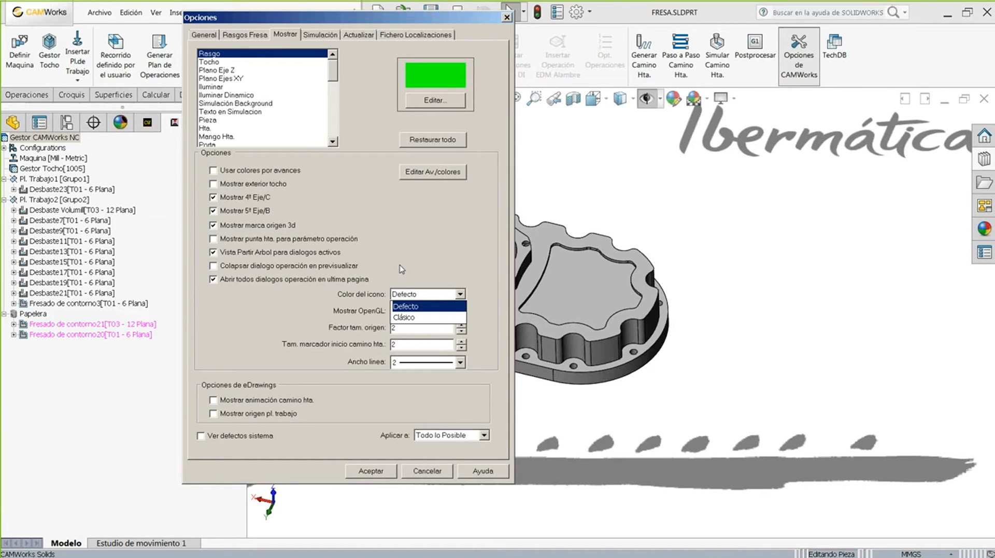
click(211, 319)
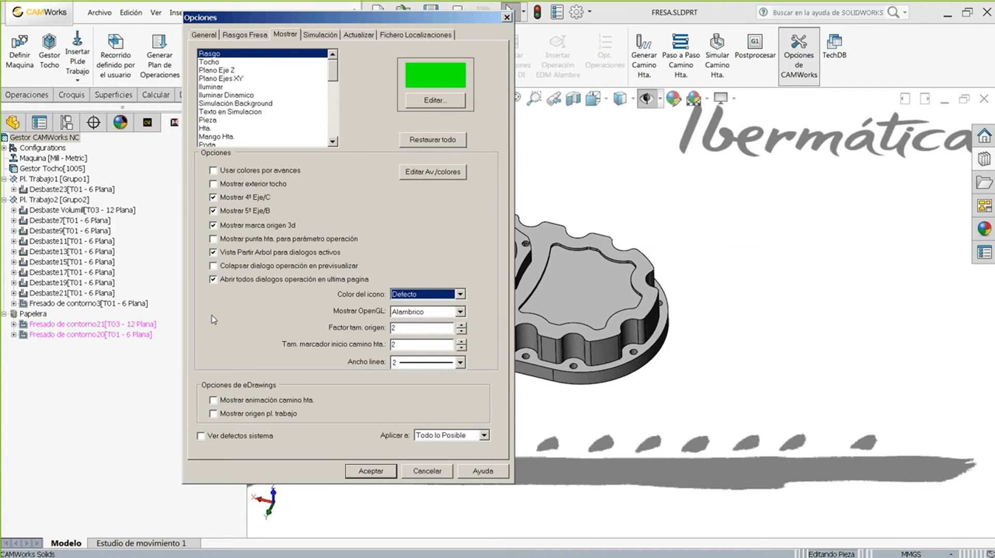
click(426, 471)
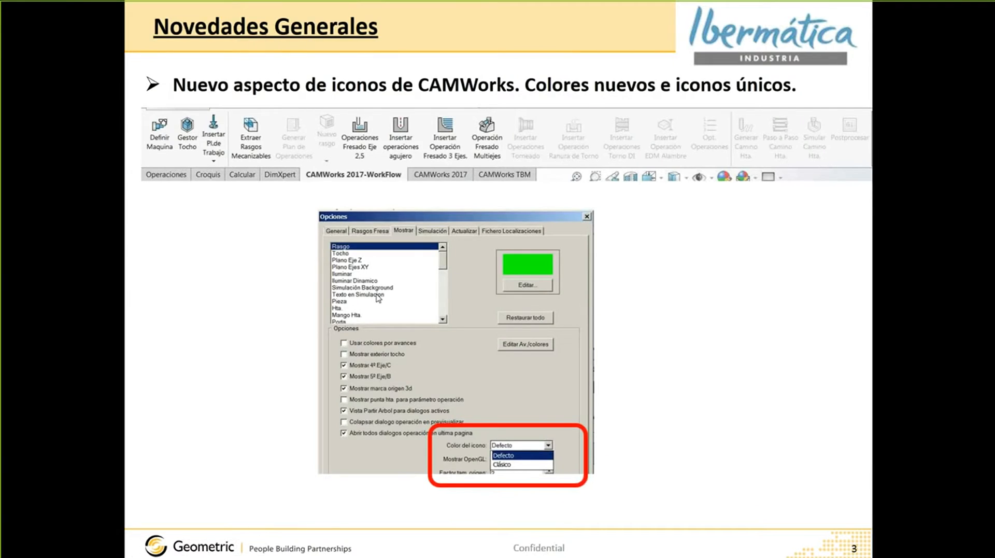
- Advance the slideshow to slide 4 on the post-processing window, then return to CAMWorks
click(378, 297)
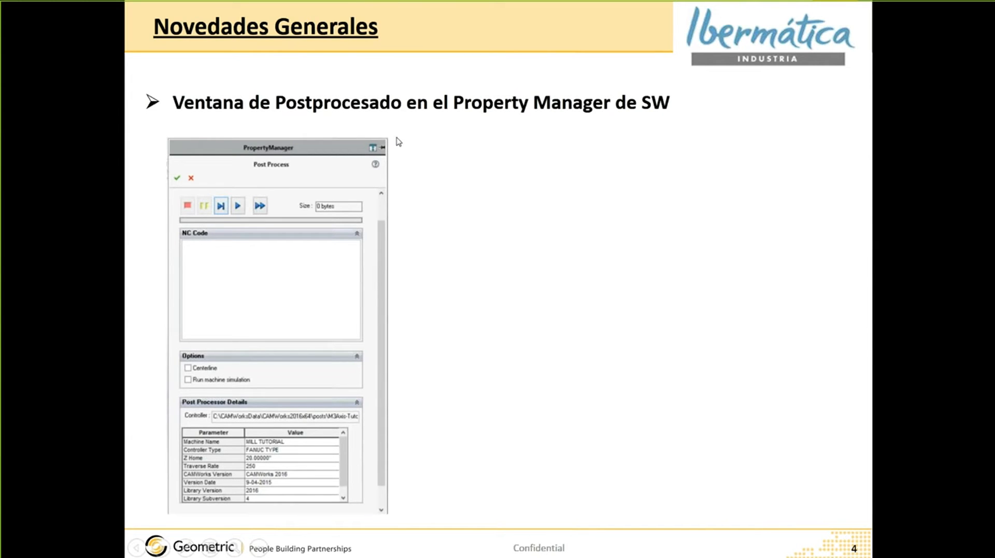
key(alt+Tab)
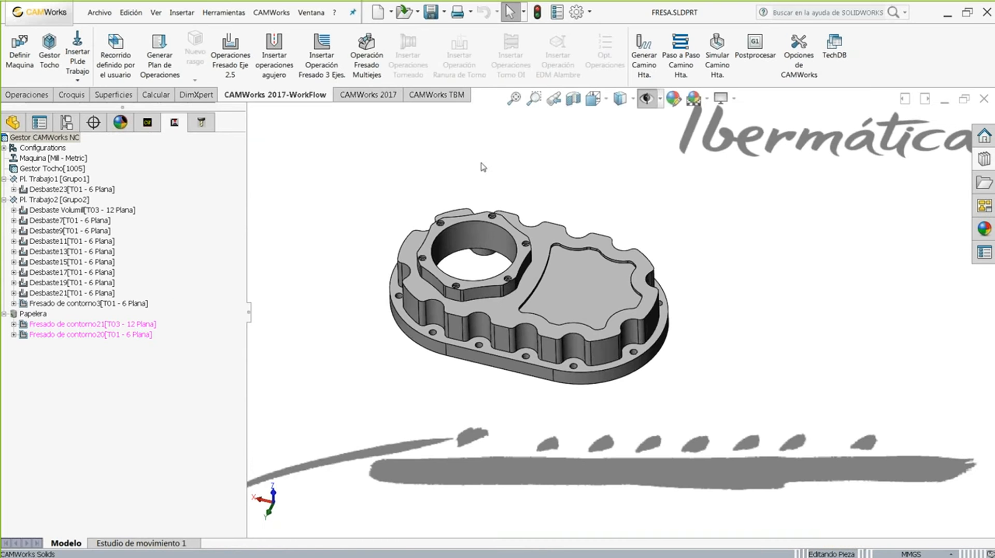
- Start post-processing and save the NC output as FRESA.txt, replacing the existing file
click(755, 52)
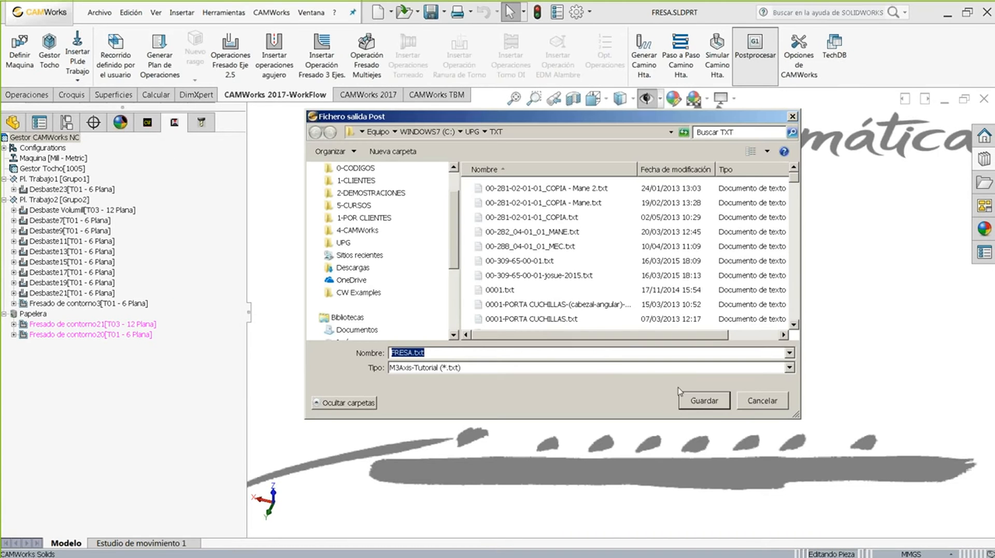
click(696, 400)
click(548, 291)
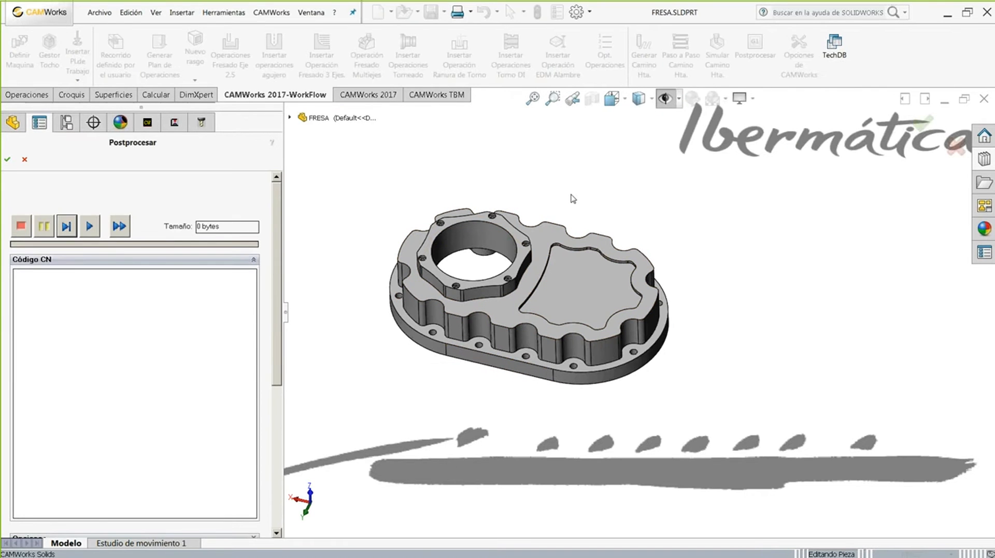
- Show the options and post-processor details, generate the 21.28 KB NC code, and close the panel
drag(277, 192, 263, 317)
click(255, 304)
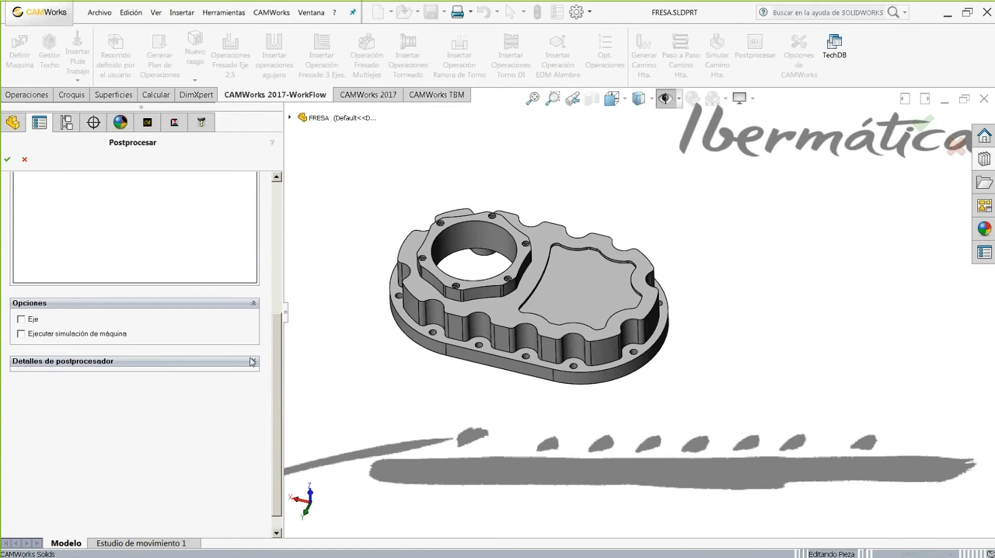
click(253, 361)
scroll(276, 328, down, 1)
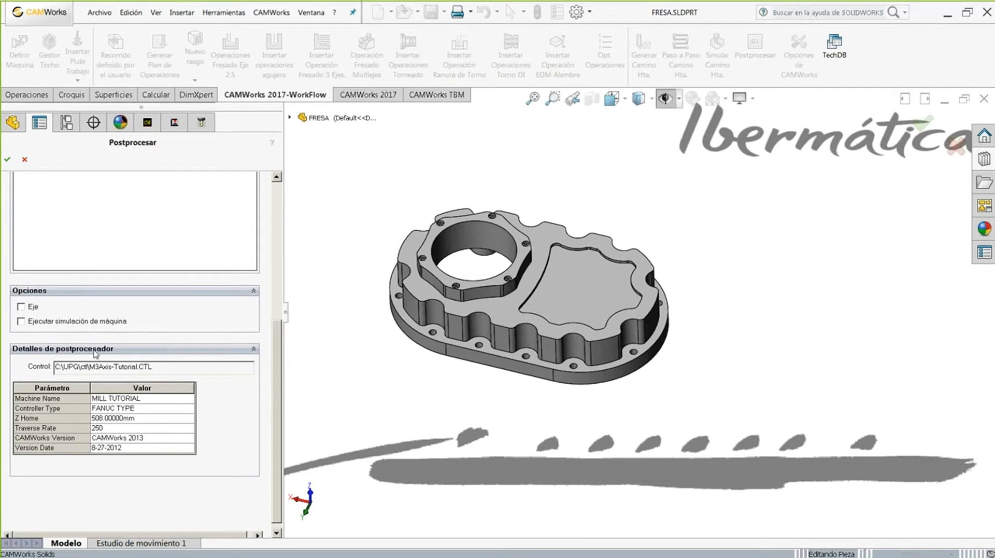
drag(277, 441, 274, 218)
click(89, 226)
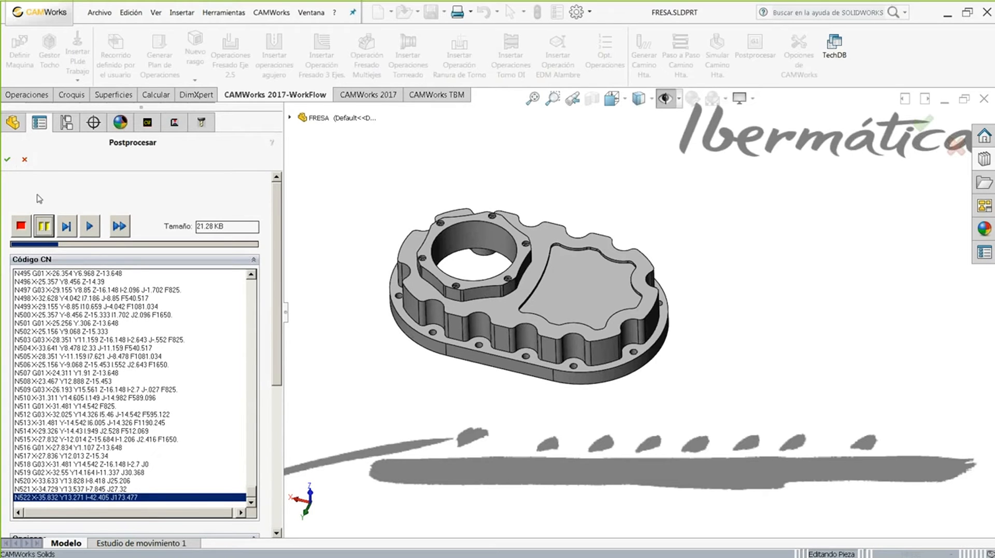
click(25, 160)
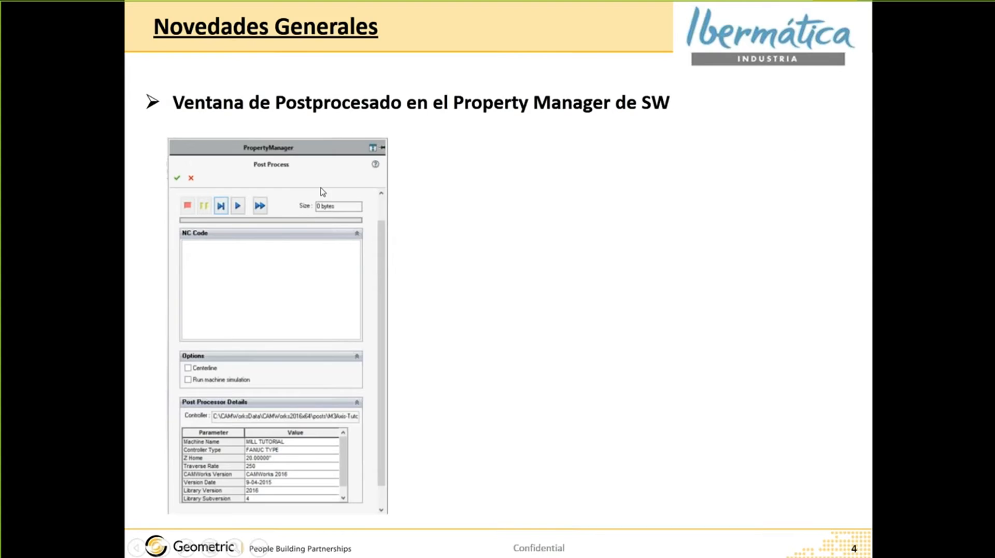
- Advance to slide 5 on post-processing data in SolidWorks properties, then return to CAMWorks
click(321, 187)
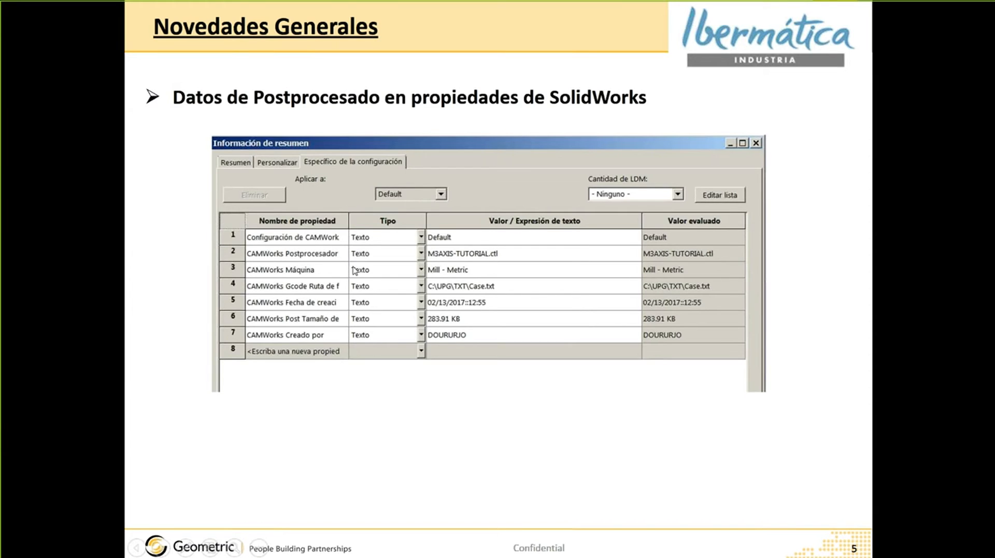
key(alt+Tab)
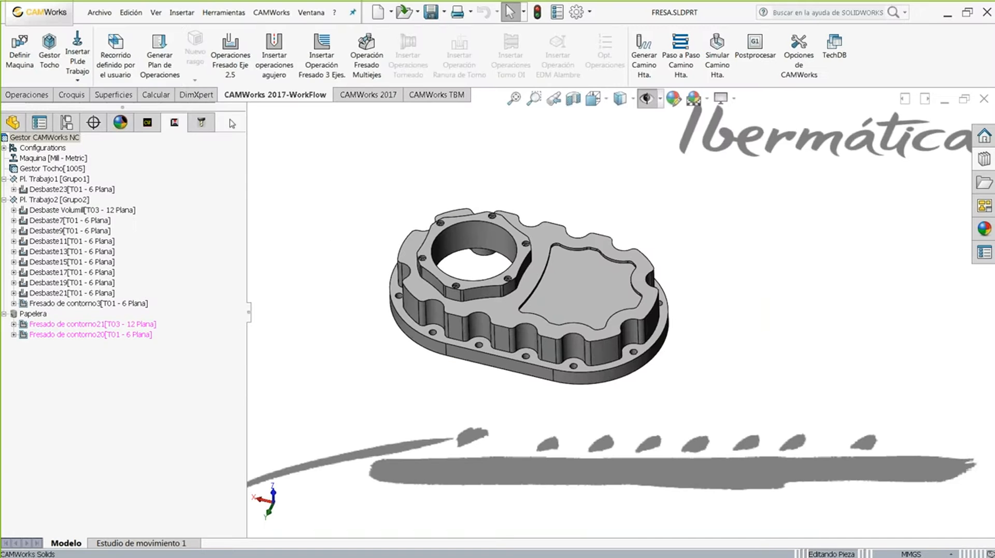
- Review FRESA's Personalizar and configuration-specific properties under Archivo > Propiedades, then cancel unchanged
click(99, 12)
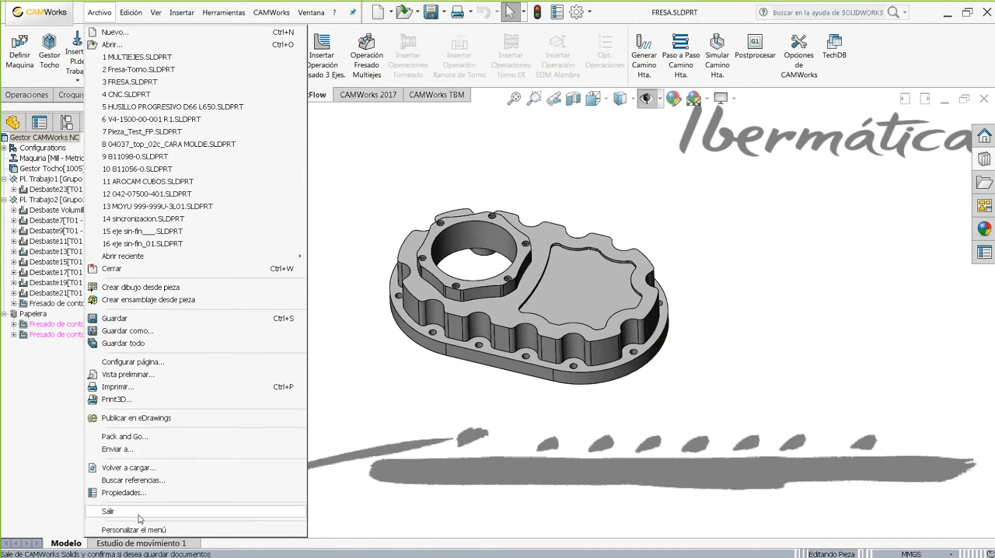
click(132, 499)
click(308, 128)
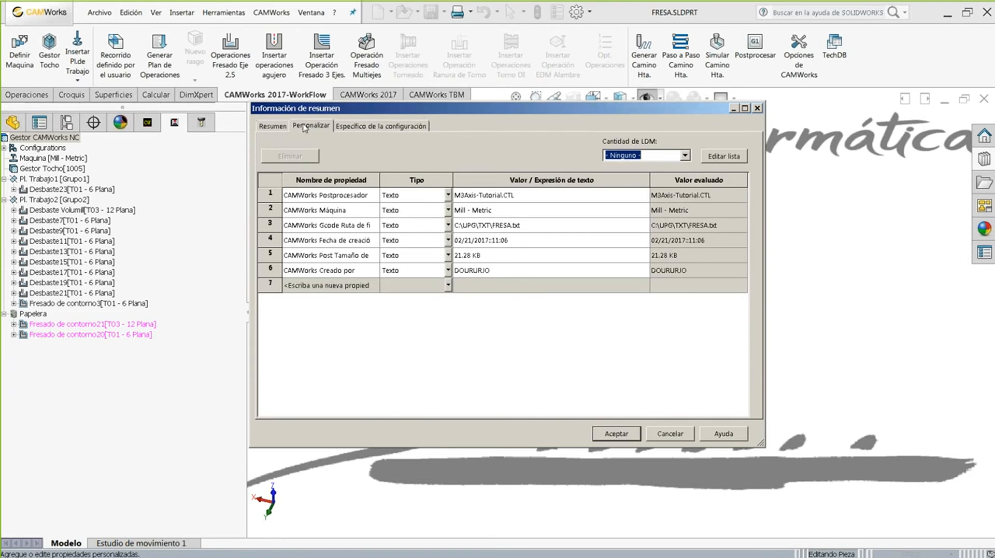
click(352, 128)
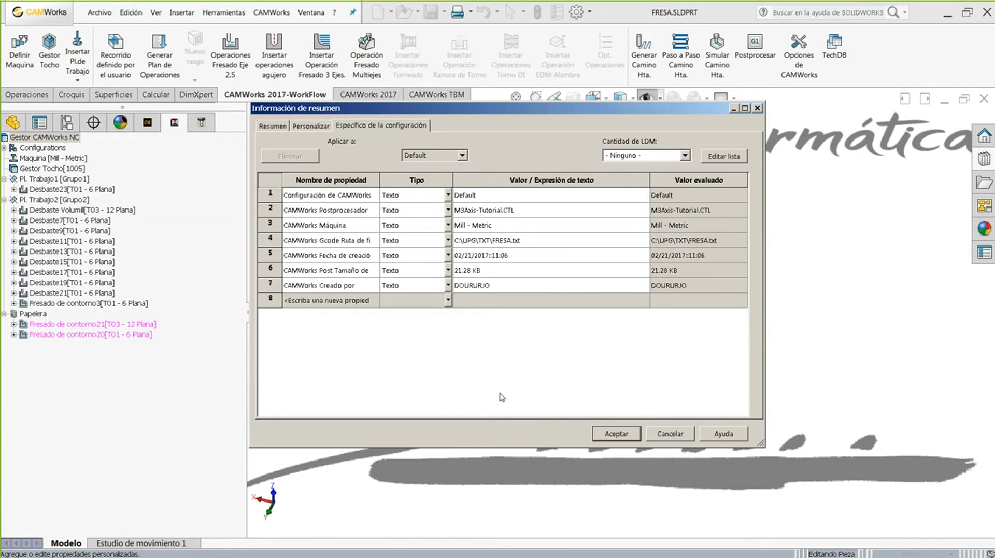
click(671, 434)
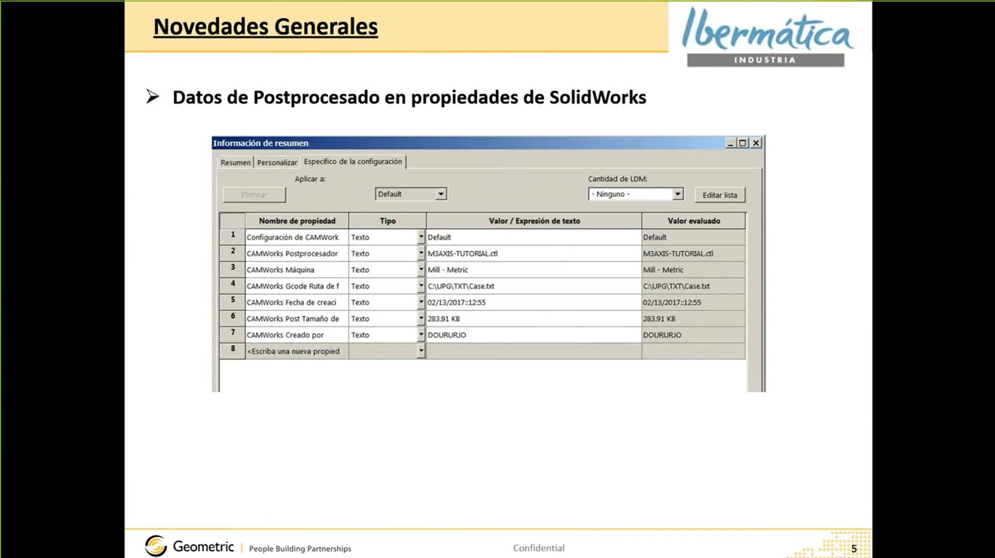
- Advance to slide 6 on saving turret tools, then switch back to CAMWorks
key(Right)
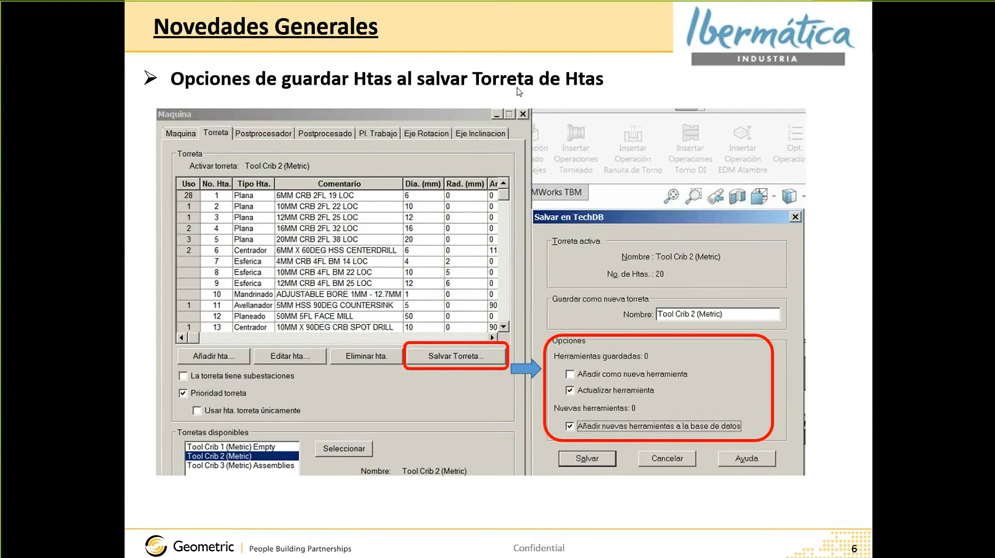
key(alt+Tab)
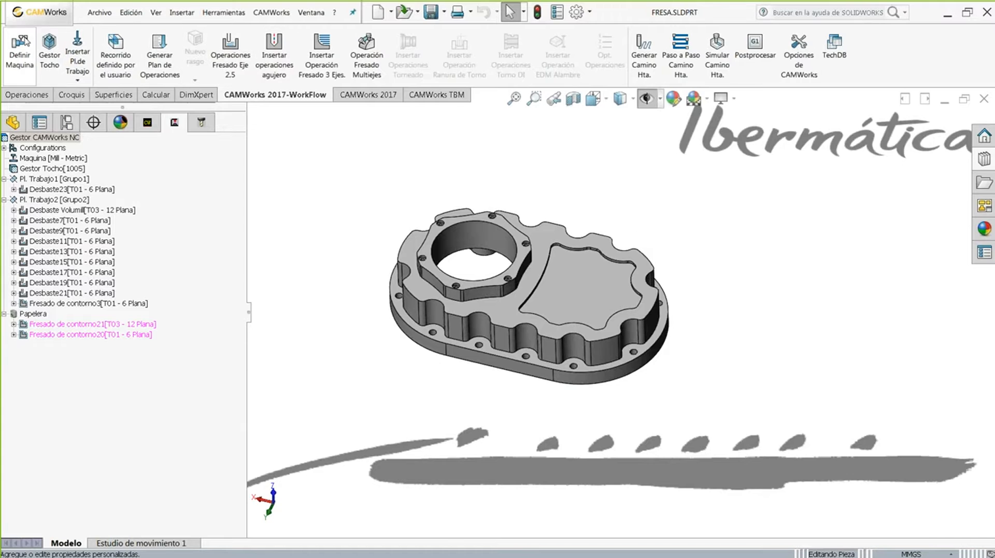
- Open the machine's Tool Crib 2 (Metric) turret, preview tools 1 and 3, and cancel saving a tool to TechDB
click(21, 45)
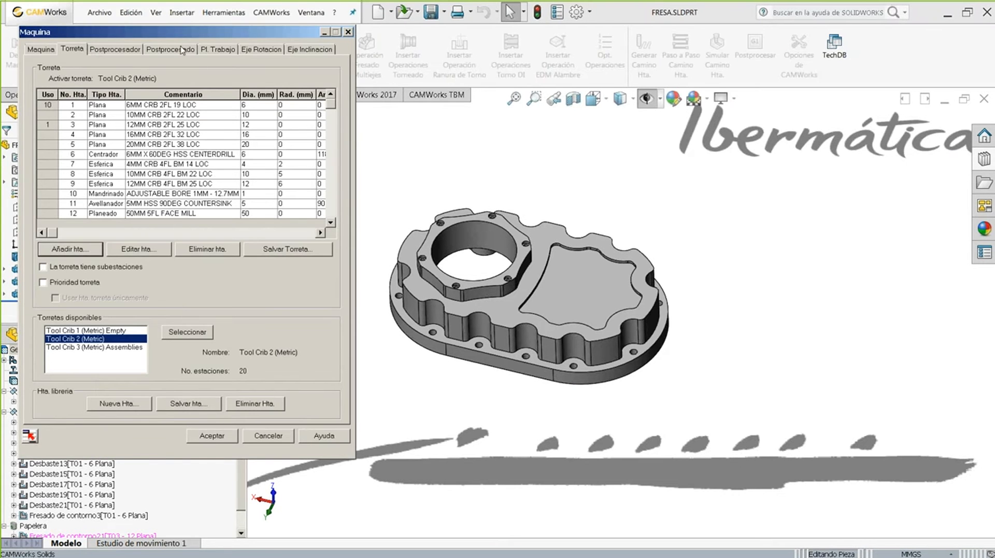
drag(164, 38, 200, 26)
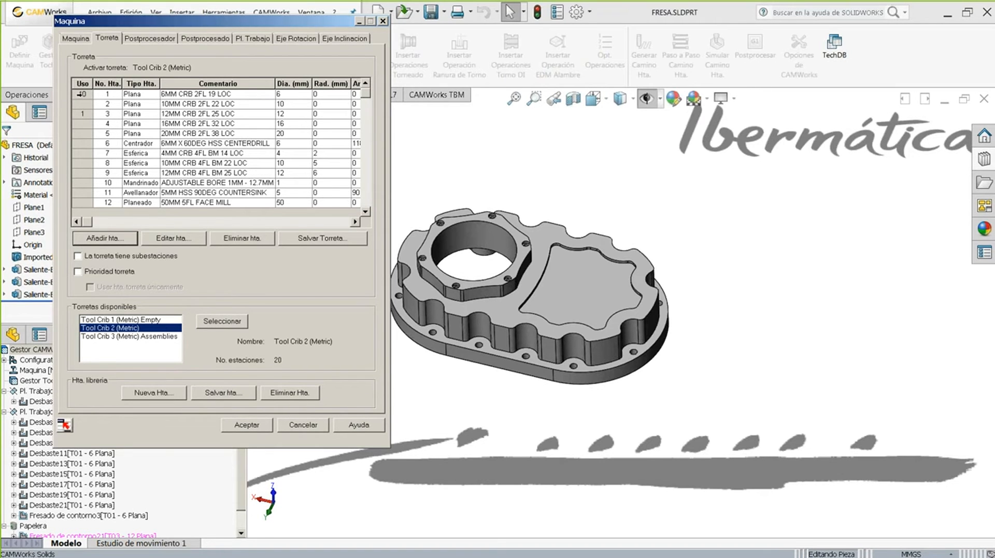
click(80, 93)
click(81, 113)
click(80, 95)
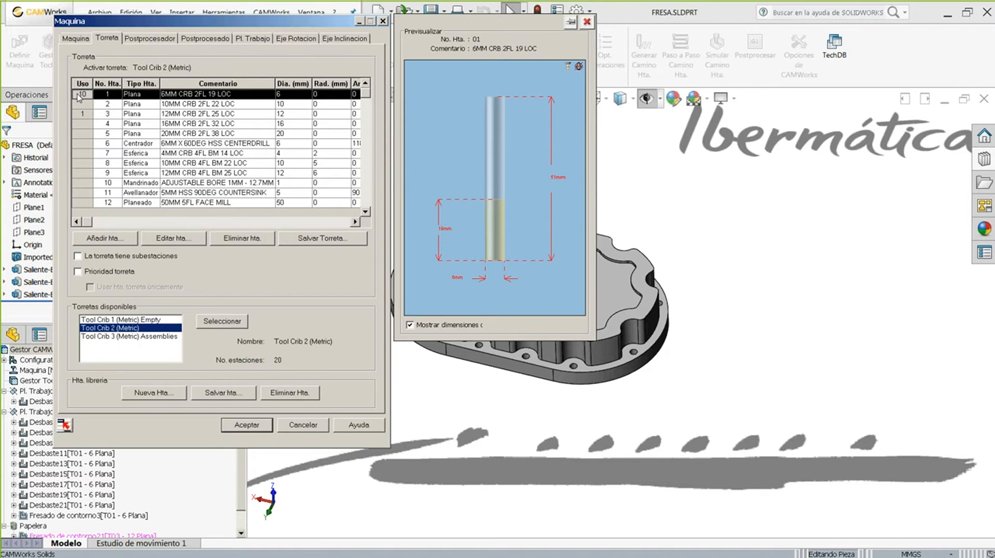
click(223, 392)
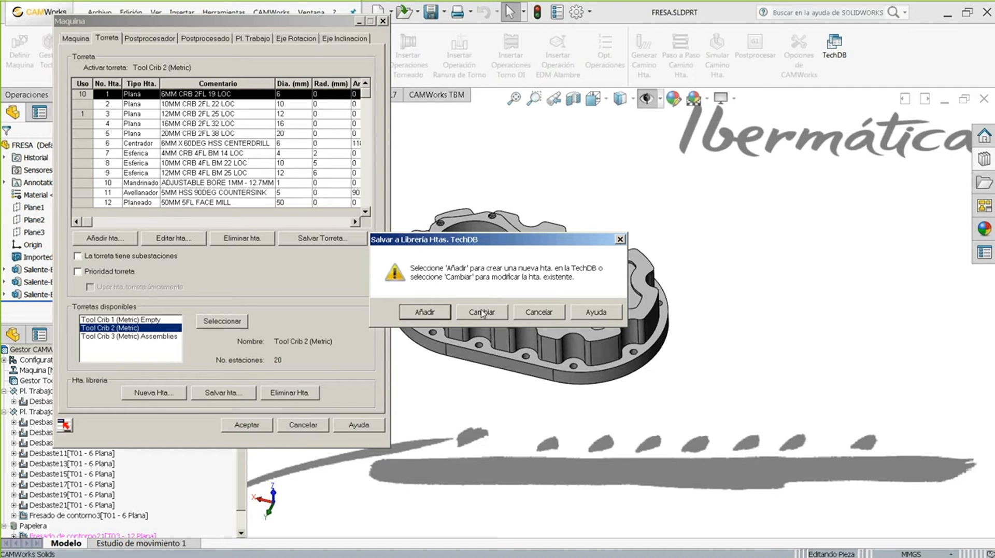
click(539, 312)
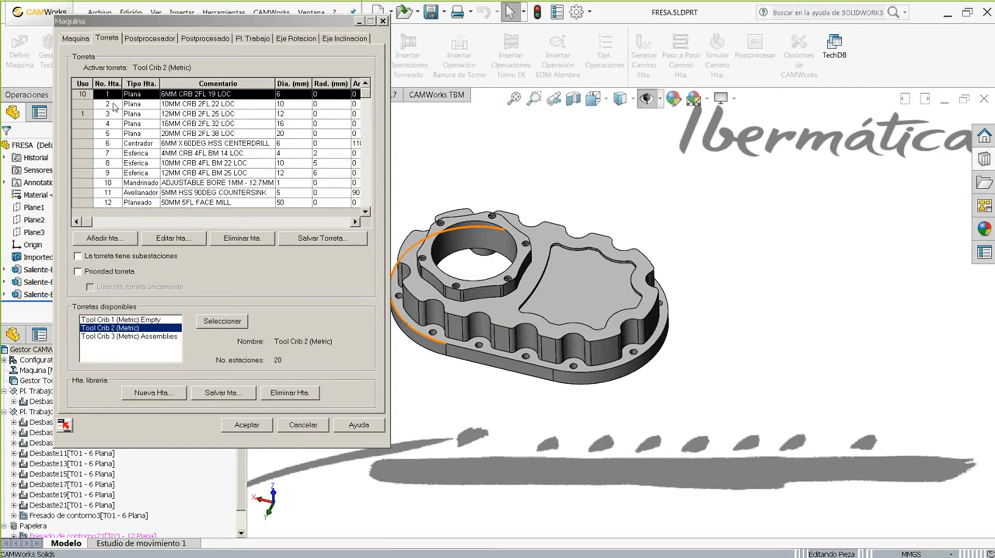
- Step through the turret tool previews down to tool 11, 5MM HSS 90DEG COUNTERSINK
click(83, 105)
click(83, 124)
click(83, 153)
click(83, 173)
click(82, 193)
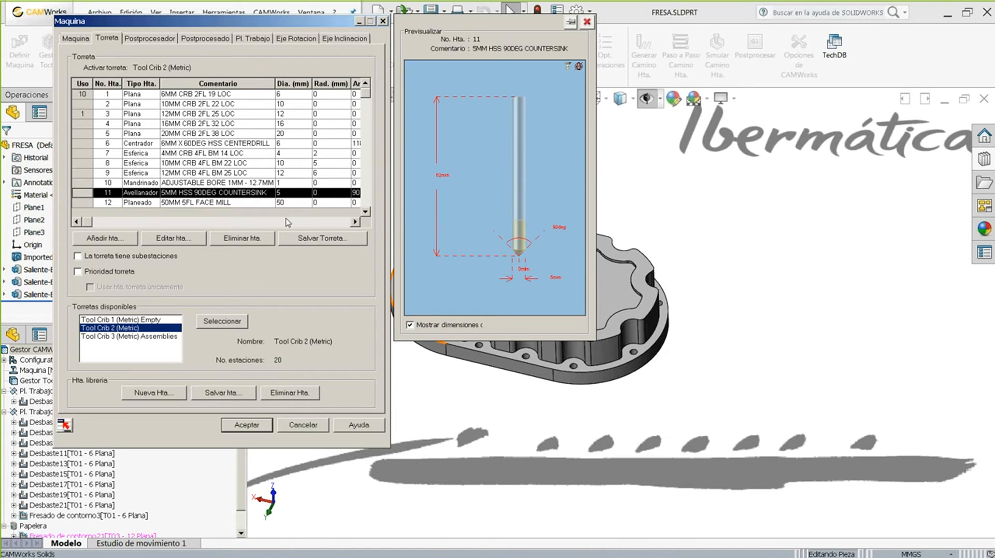
click(319, 238)
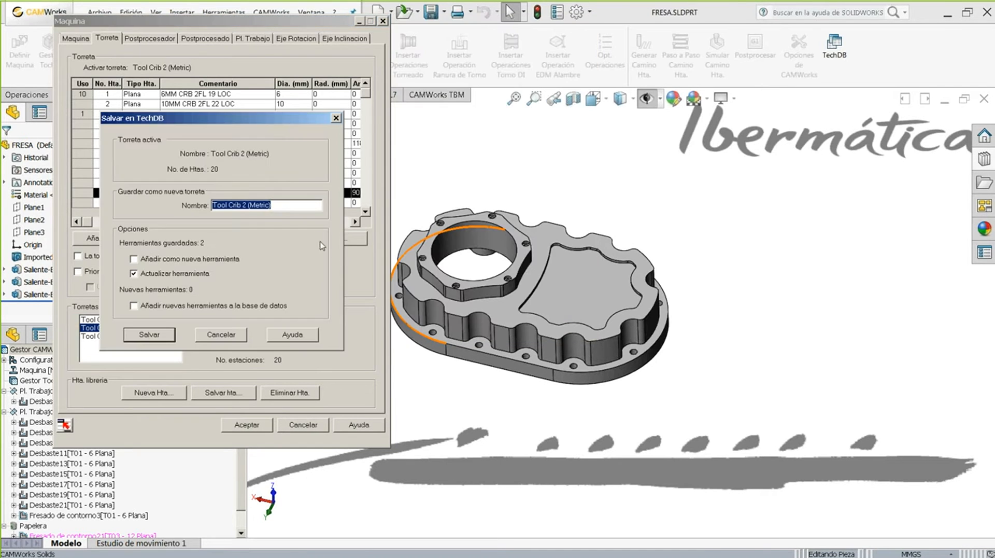
drag(499, 151, 697, 153)
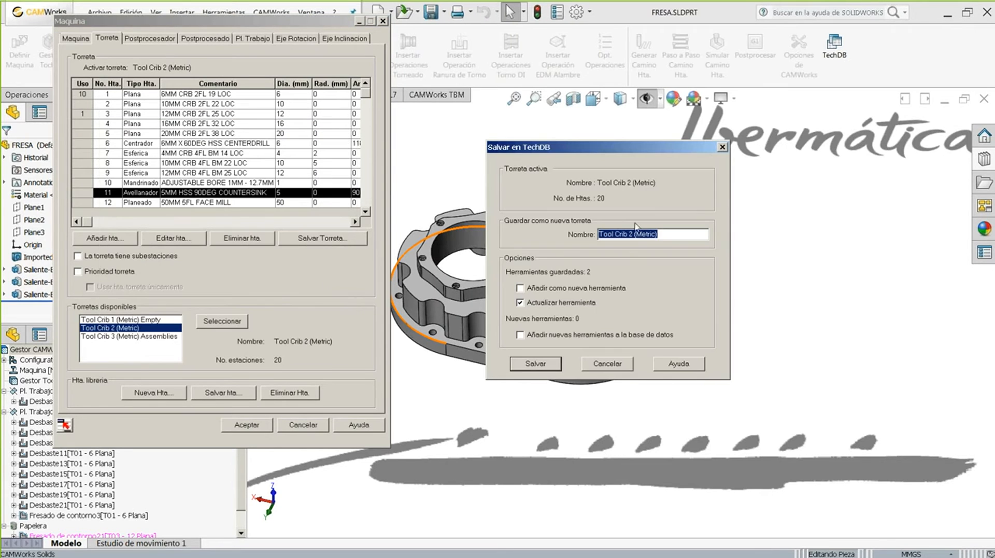
click(669, 232)
drag(690, 231, 594, 231)
drag(543, 145, 475, 119)
drag(609, 209, 517, 209)
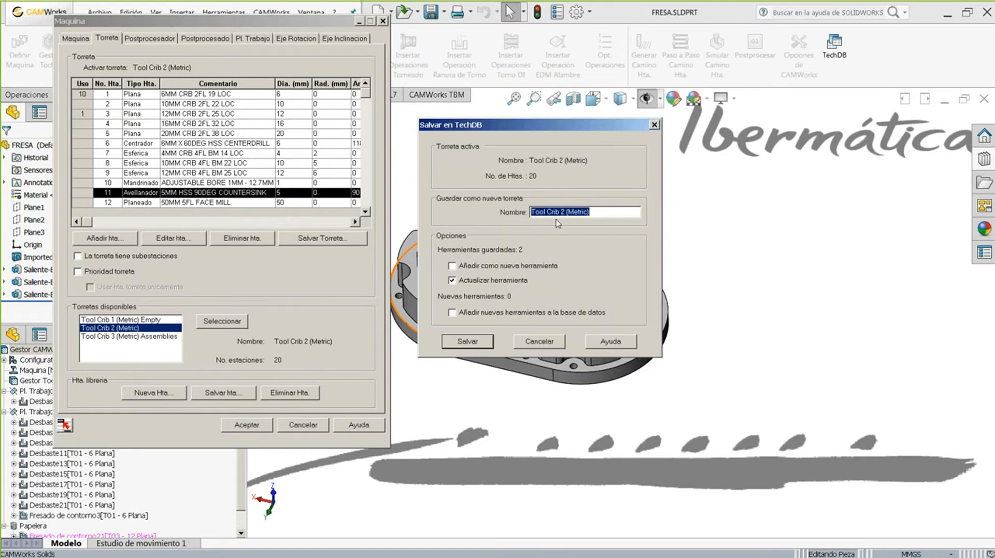
click(557, 212)
click(452, 280)
click(453, 281)
click(532, 342)
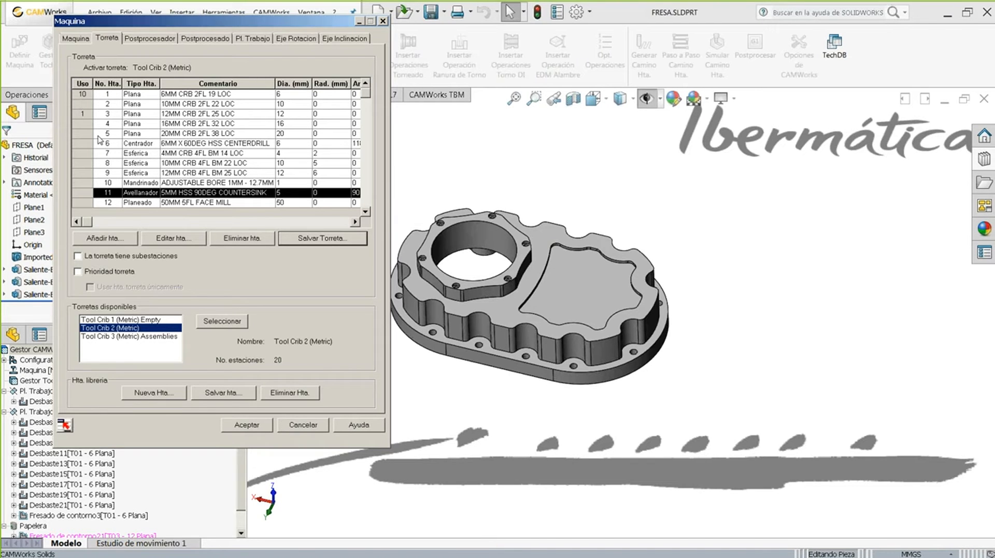
- Cancel the machine dialog, advance to slide 7 on TechDB default parameters, and return to CAMWorks
click(302, 424)
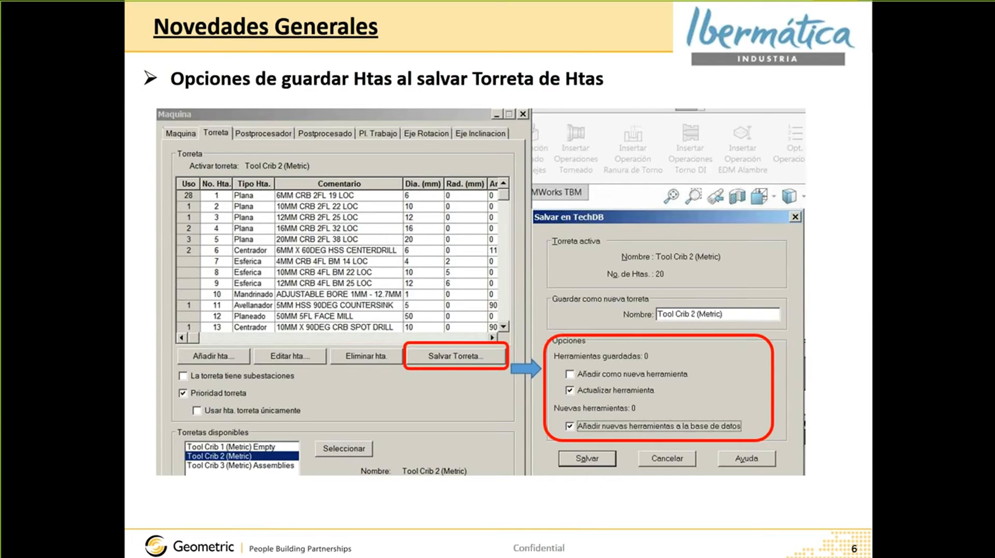
key(Right)
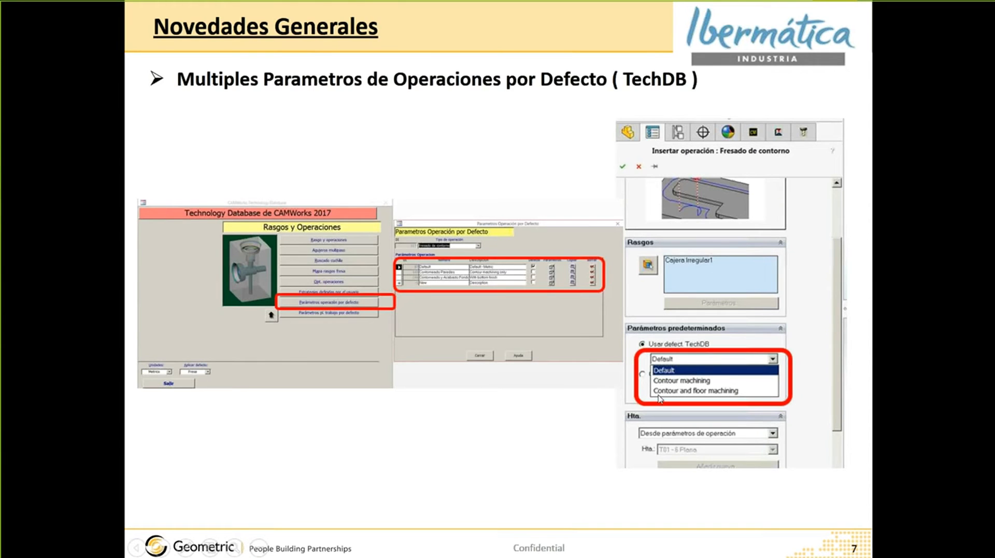
key(alt+Tab)
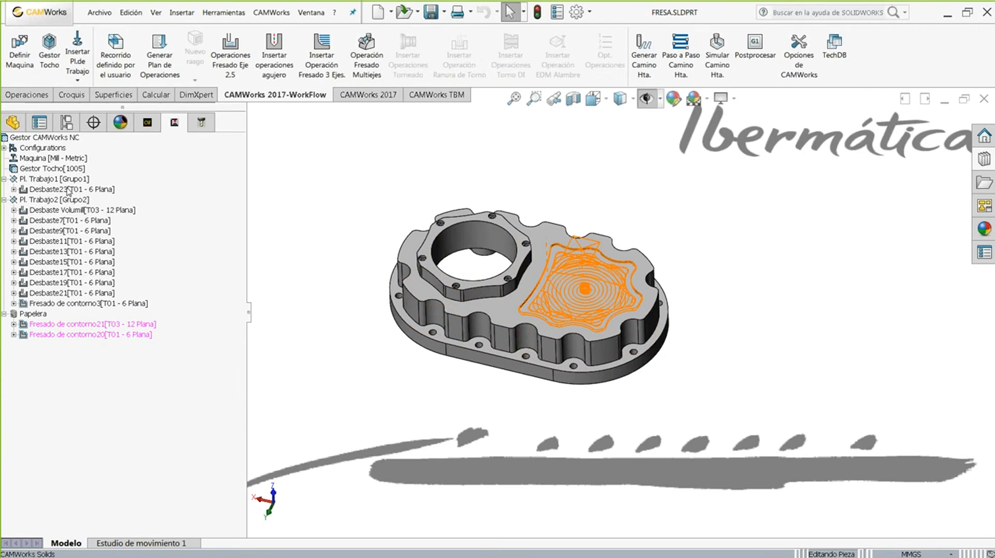
- Insert a 2.5-axis contour operation from Desbaste23, briefly trying parameters from Fresado de contorno3 before reverting to TechDB
right_click(69, 189)
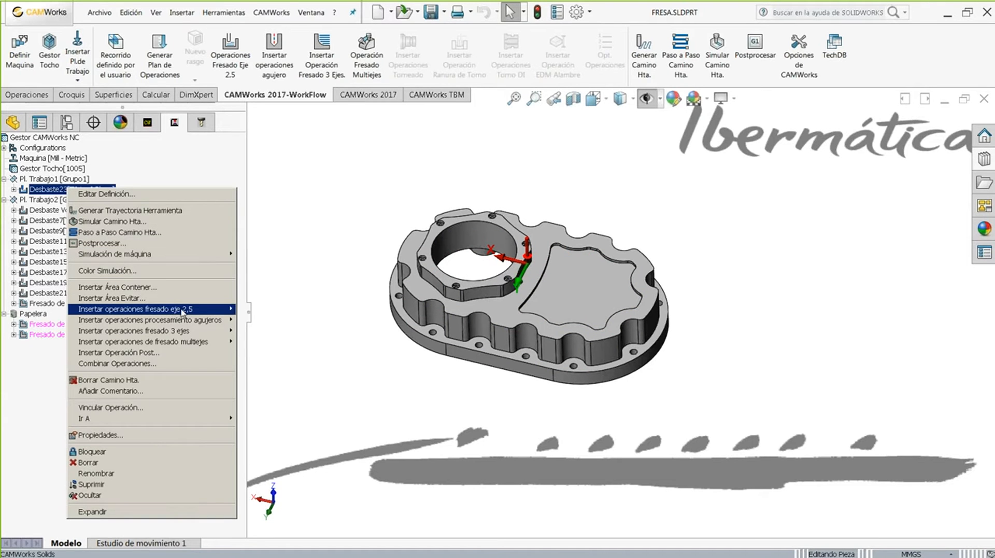
mouse_move(174, 312)
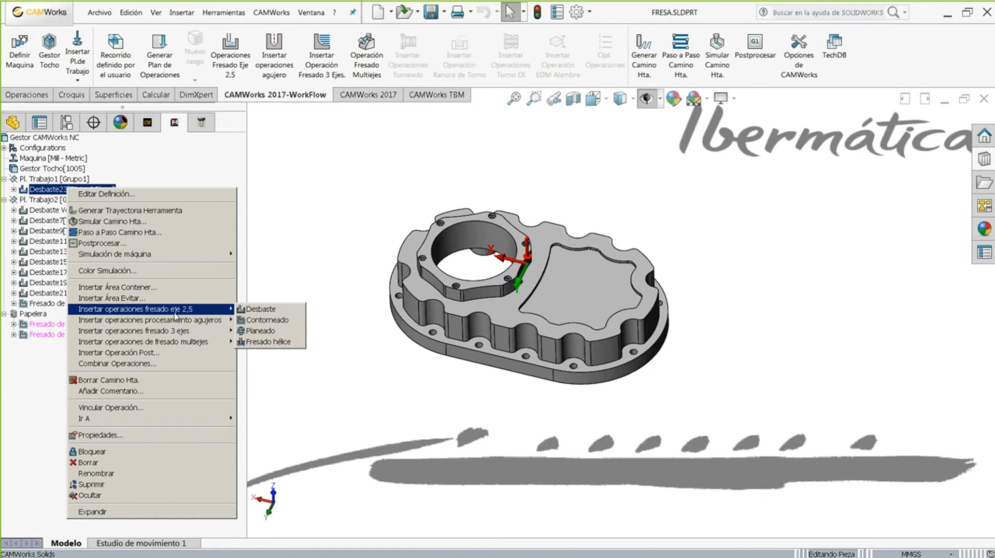
click(267, 320)
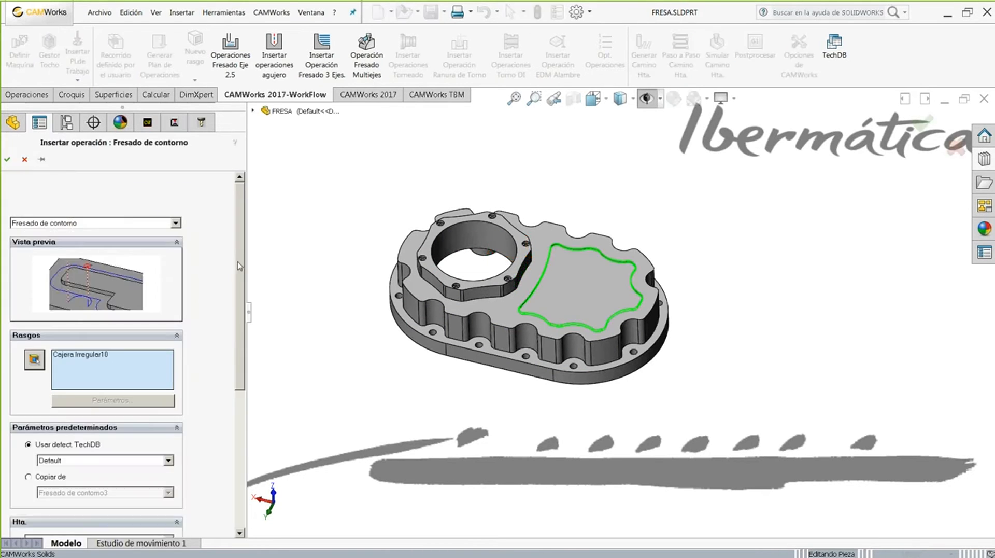
scroll(233, 333, down, 3)
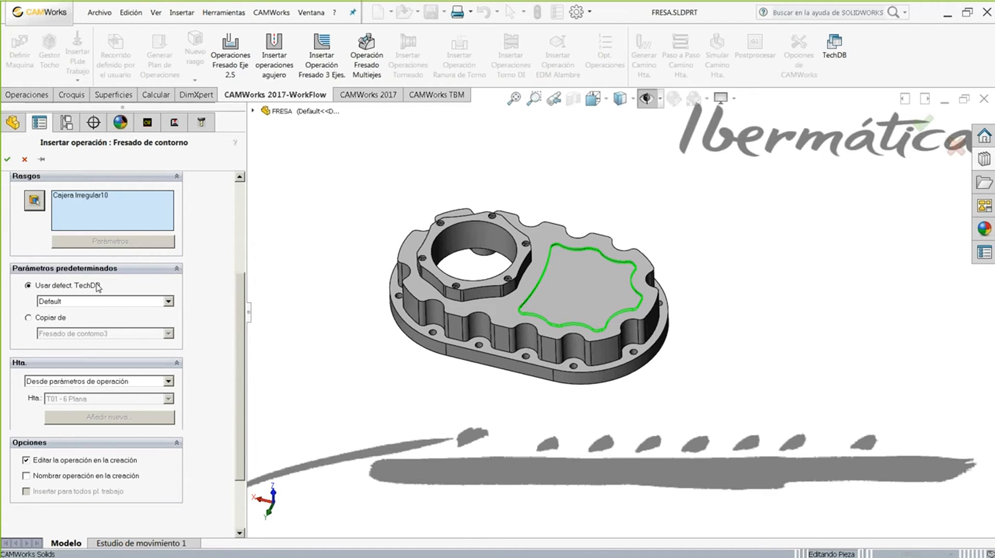
click(38, 318)
click(64, 335)
click(64, 342)
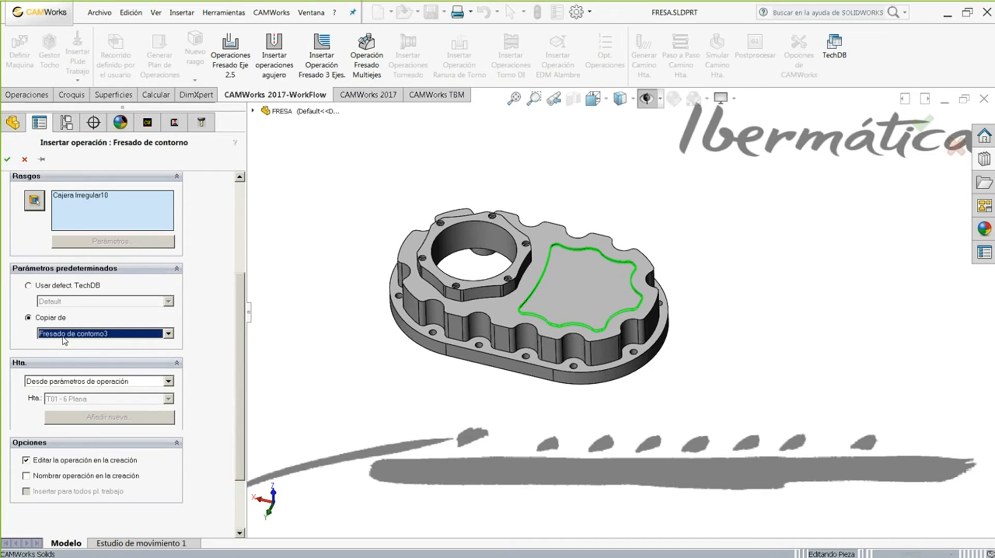
click(30, 285)
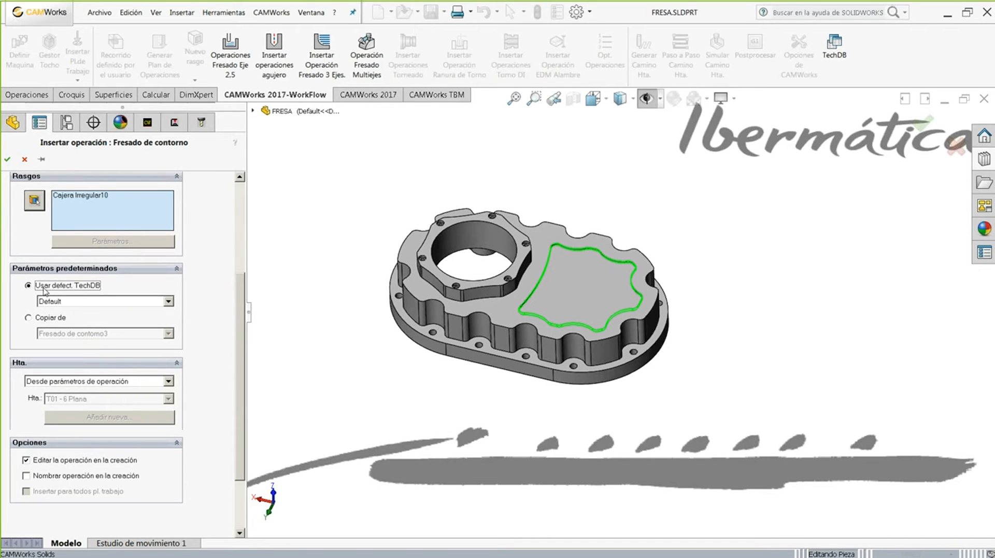
- Choose the Contorneado Paredes TechDB defaults and take the tool from the turret (T01 - 6 Plana)
click(169, 301)
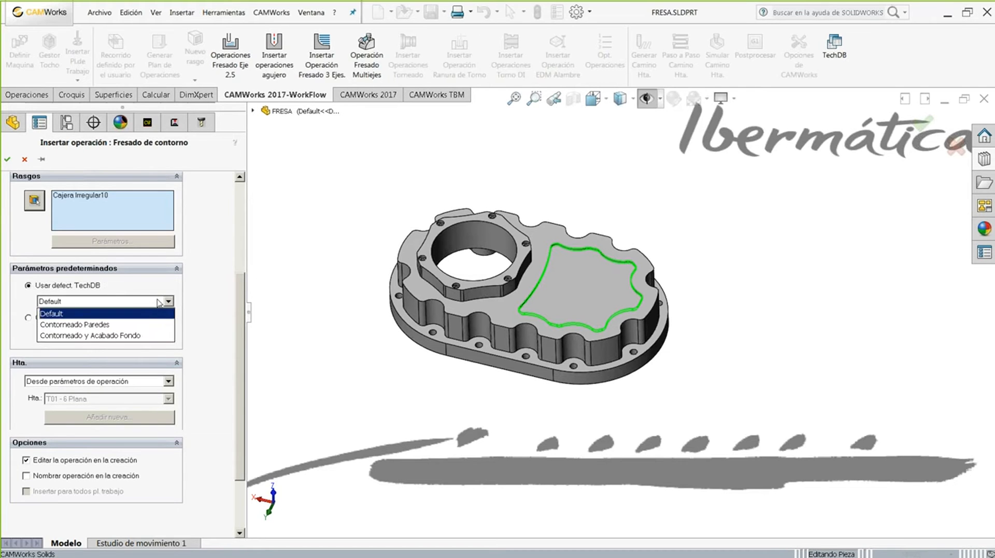
click(123, 316)
drag(242, 287, 246, 234)
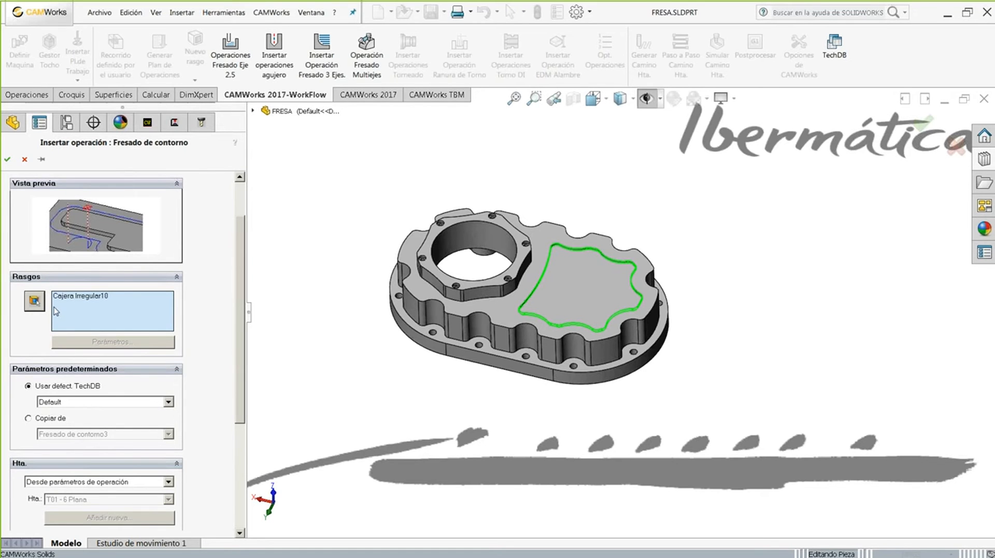
drag(243, 261, 244, 221)
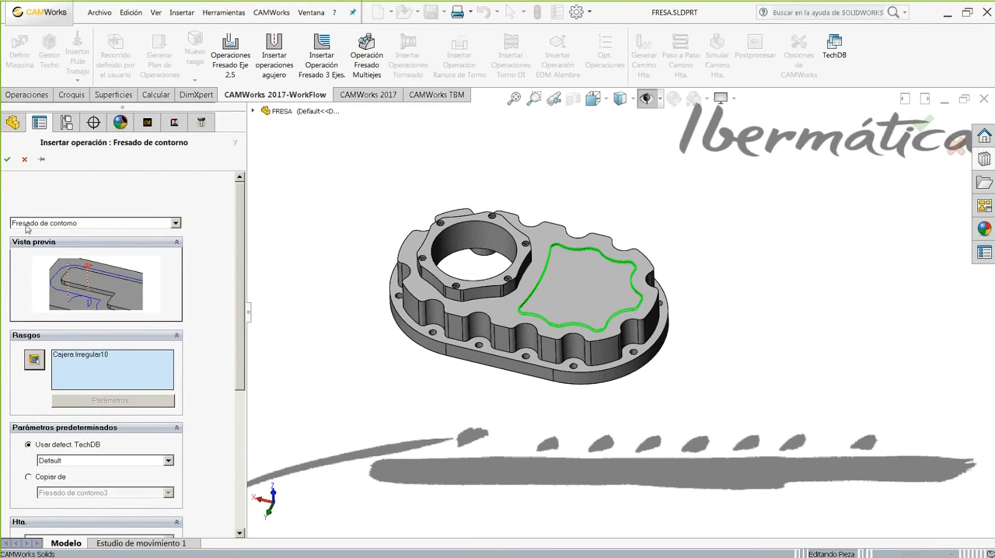
drag(241, 226, 241, 314)
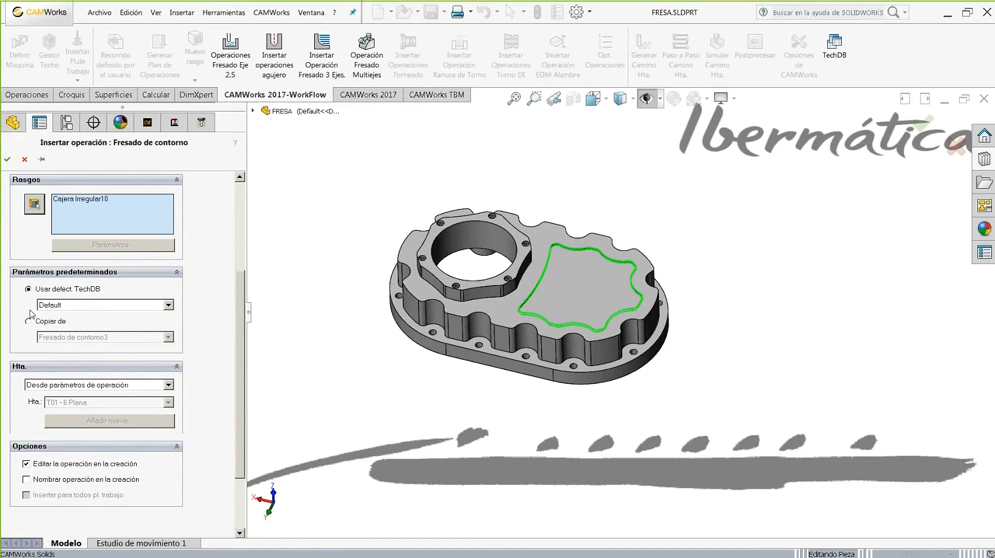
click(54, 306)
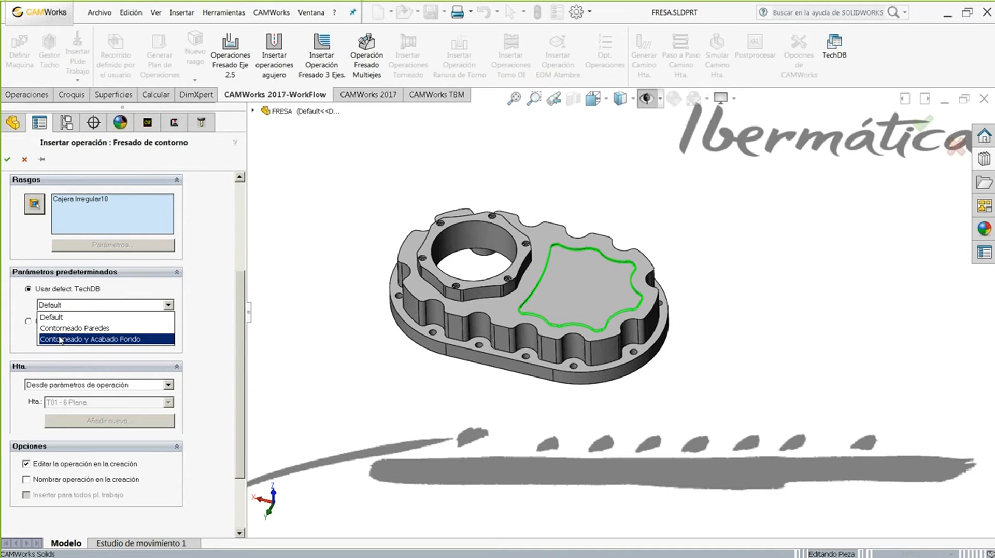
click(62, 328)
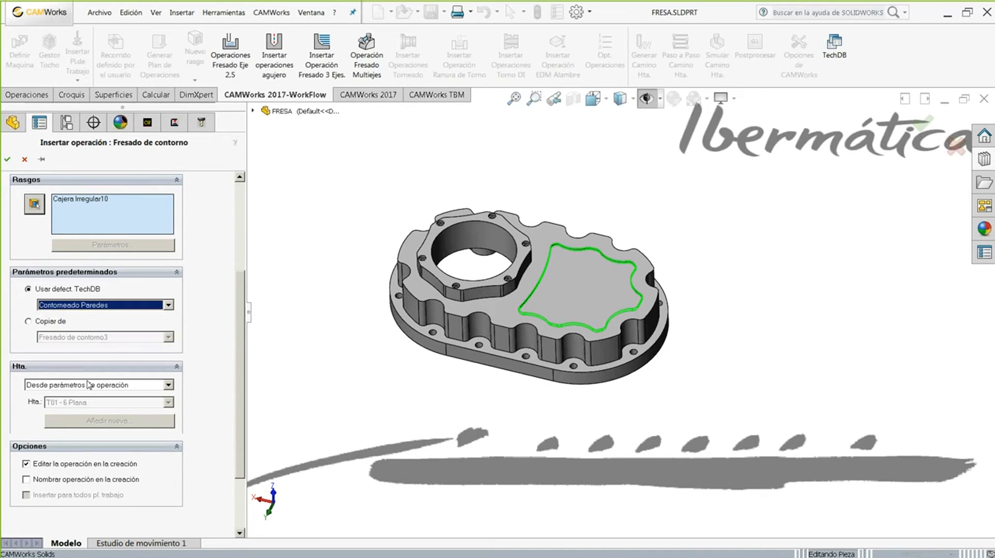
click(76, 386)
click(60, 408)
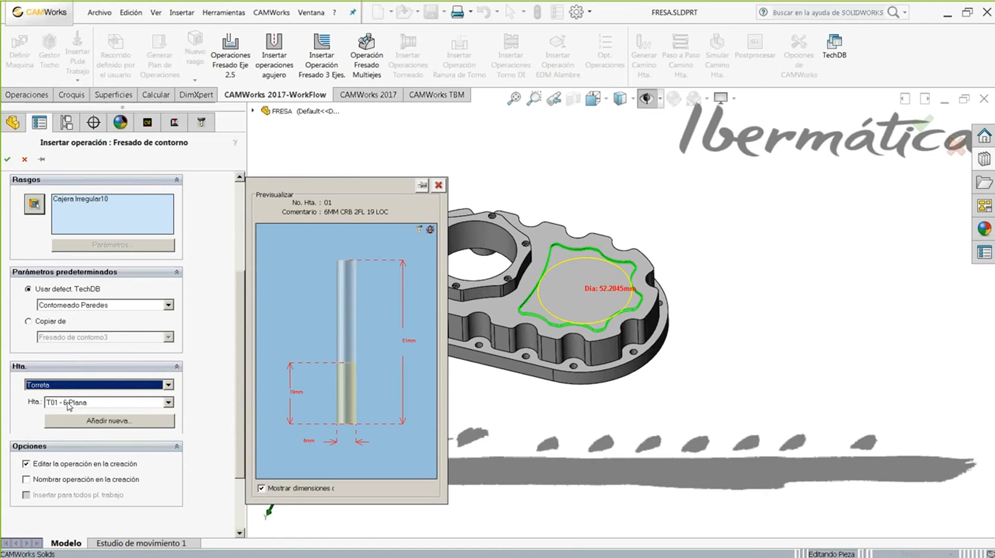
- Create Fresado de contorno22, review its feeds, contour, CN, lead-in and other tabs, then accept
click(7, 159)
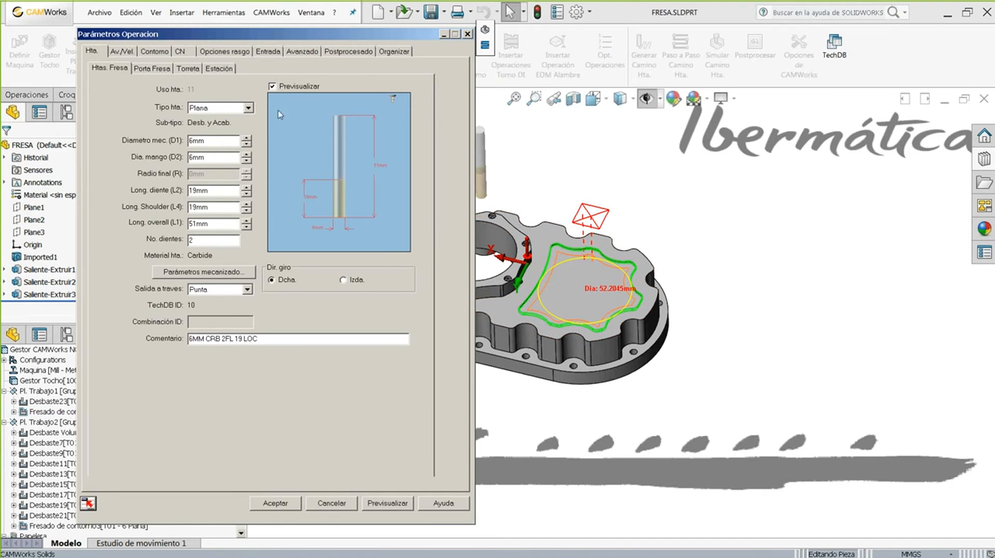
click(122, 51)
click(155, 51)
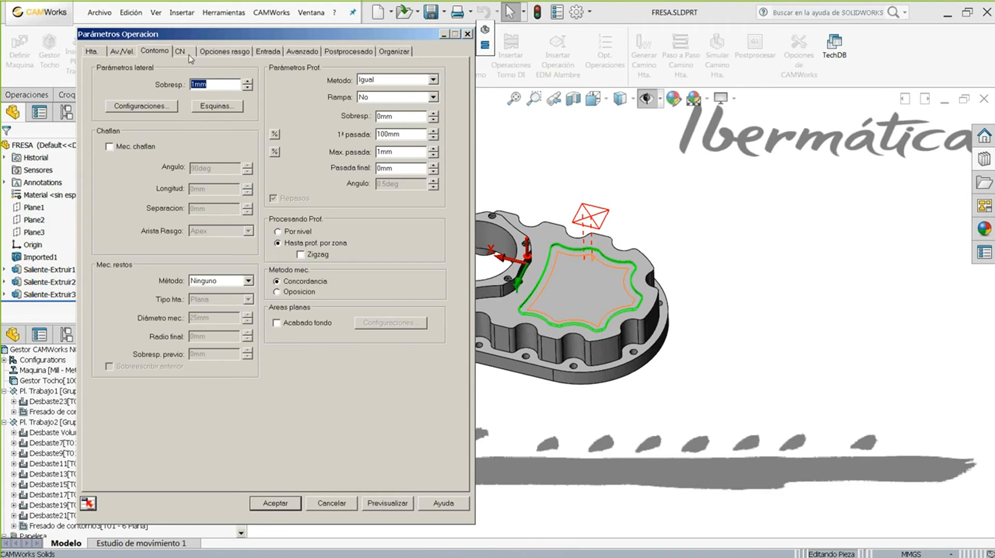
click(186, 52)
click(224, 52)
click(268, 52)
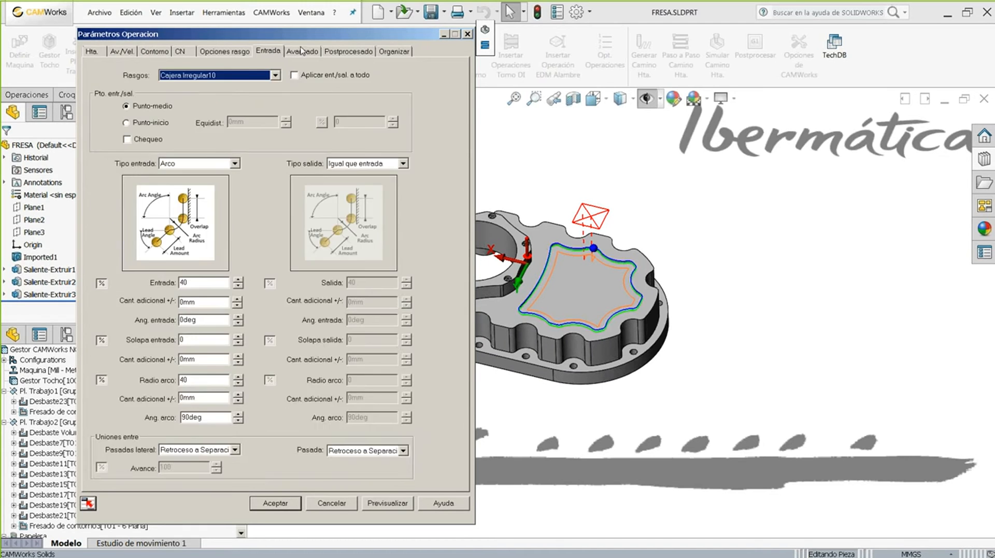
click(302, 51)
click(343, 52)
click(394, 52)
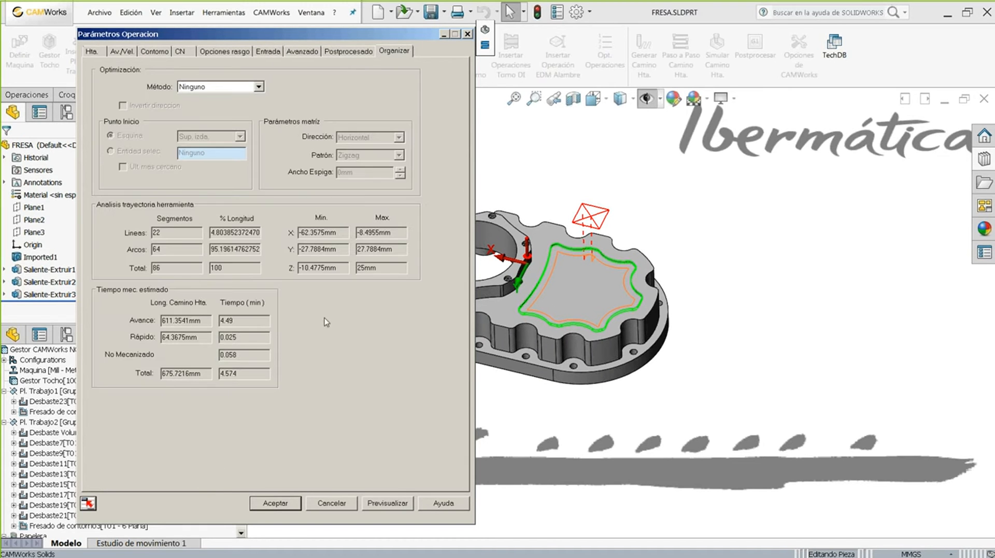
click(274, 503)
- Insert a Contorneado operation on Cajera Irregular10 with Contorneado y Acabado Fondo defaults, preview and accept it
right_click(54, 199)
mouse_move(212, 317)
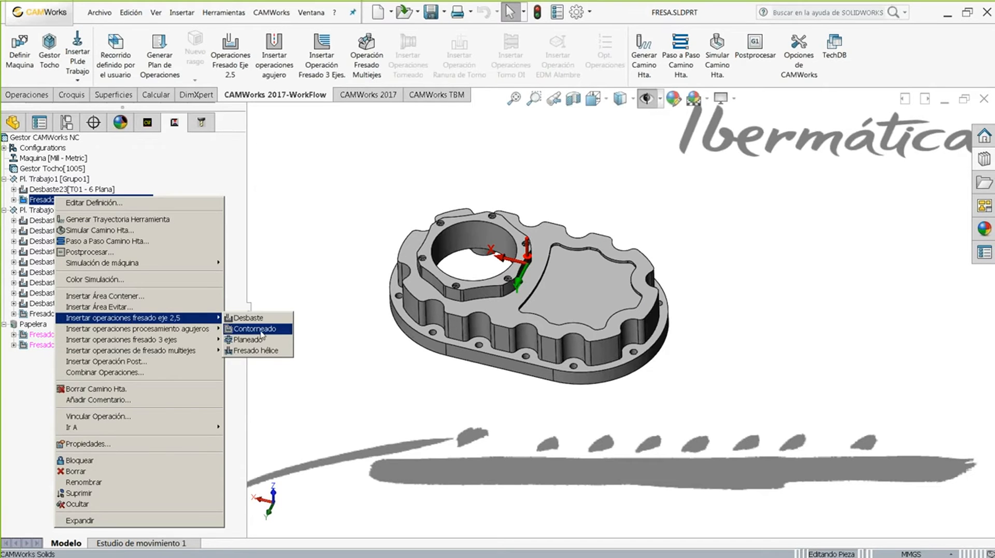
click(259, 334)
scroll(137, 395, down, 3)
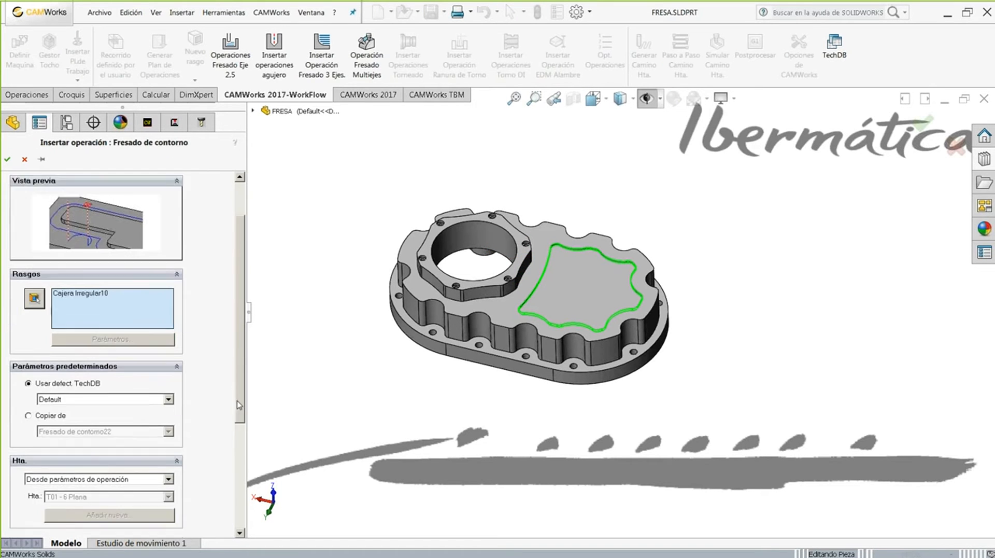
click(74, 367)
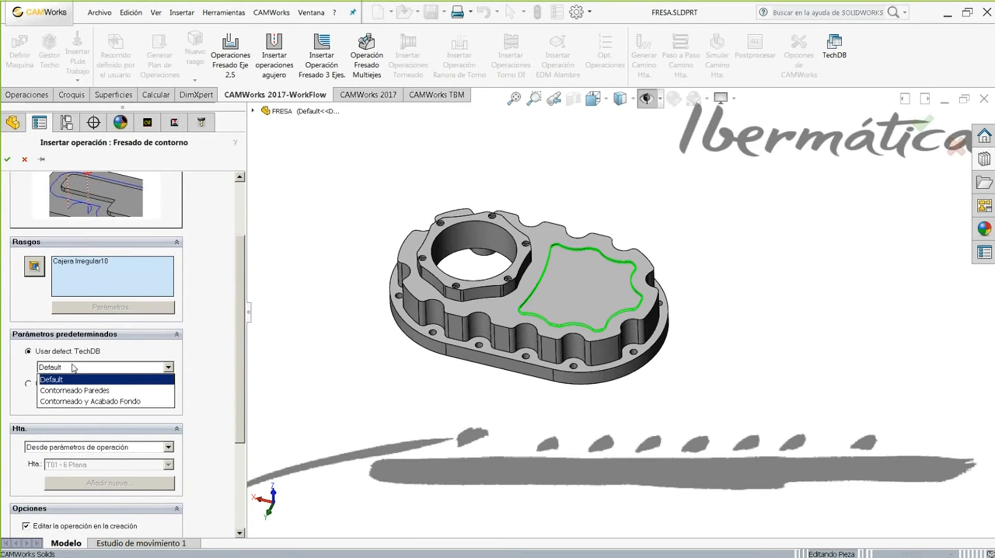
click(66, 404)
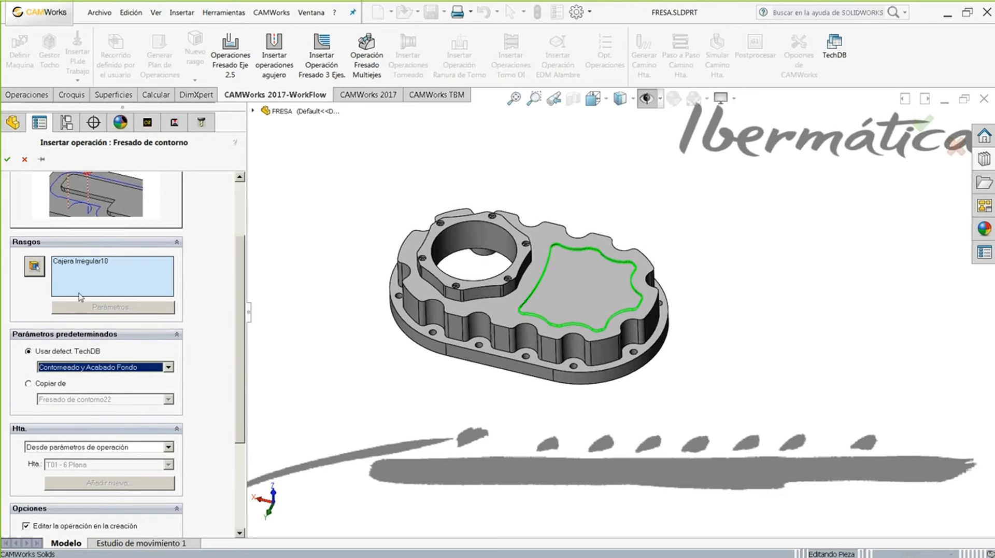
click(7, 159)
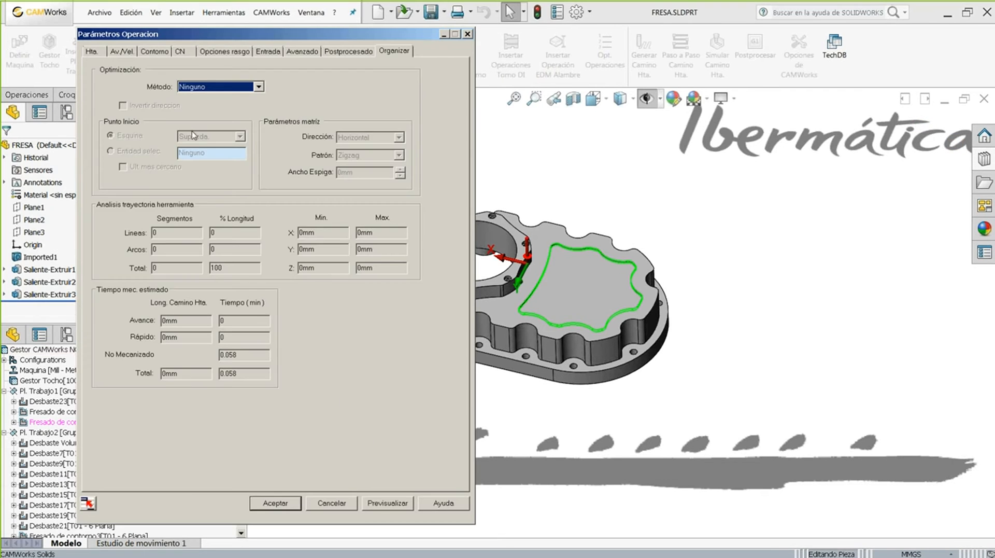
click(144, 51)
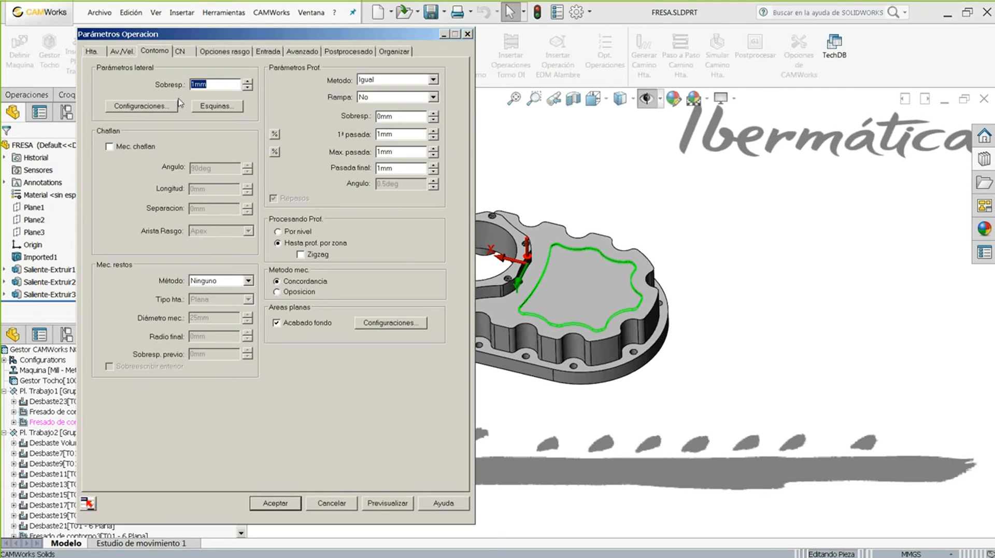
click(389, 504)
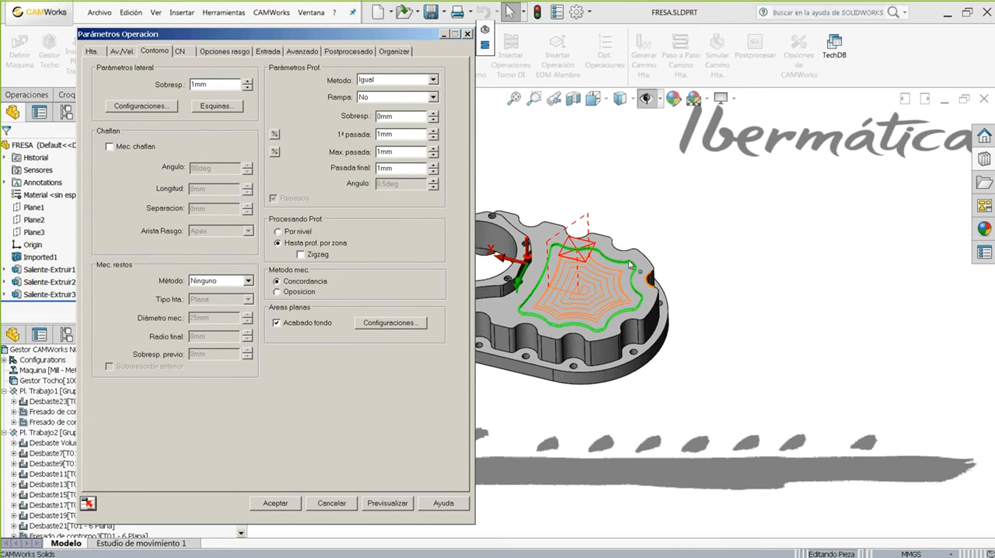
click(604, 202)
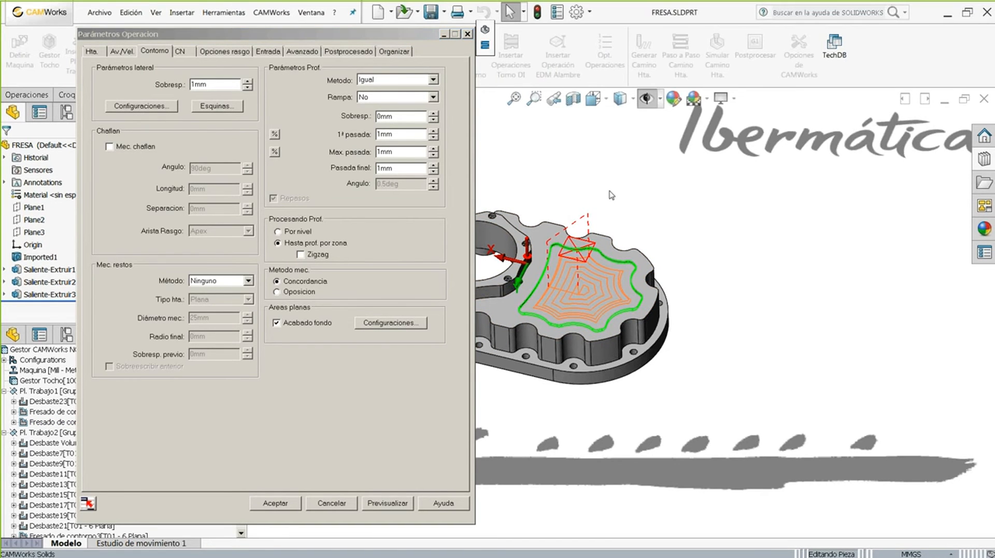
click(274, 503)
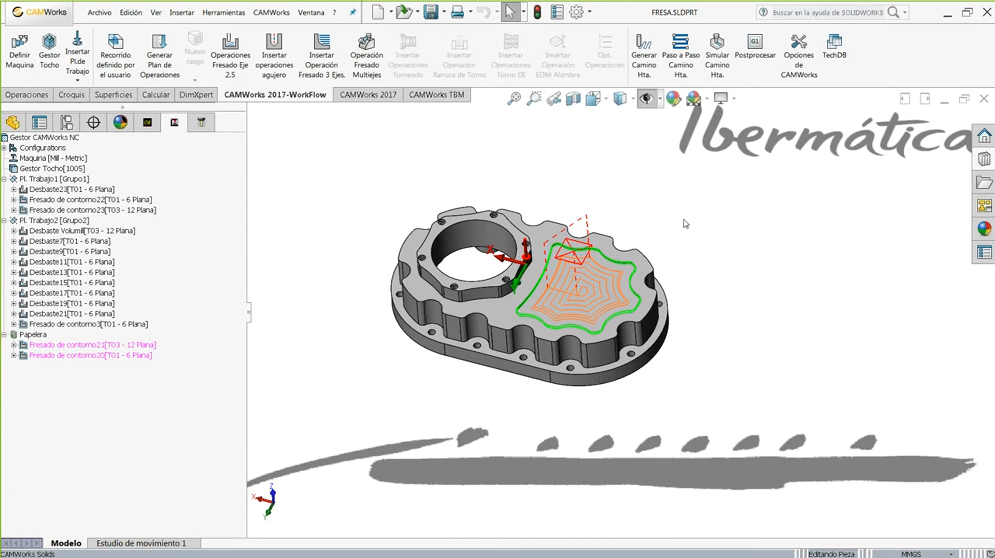
- Open the Technology Database's default operation parameters for Fresado de contorno
click(835, 55)
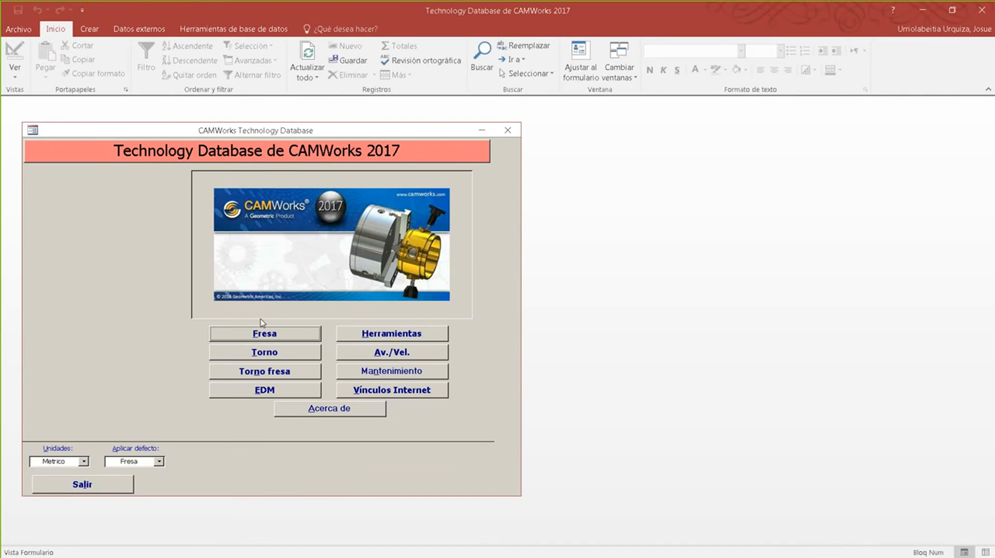
click(267, 337)
click(385, 278)
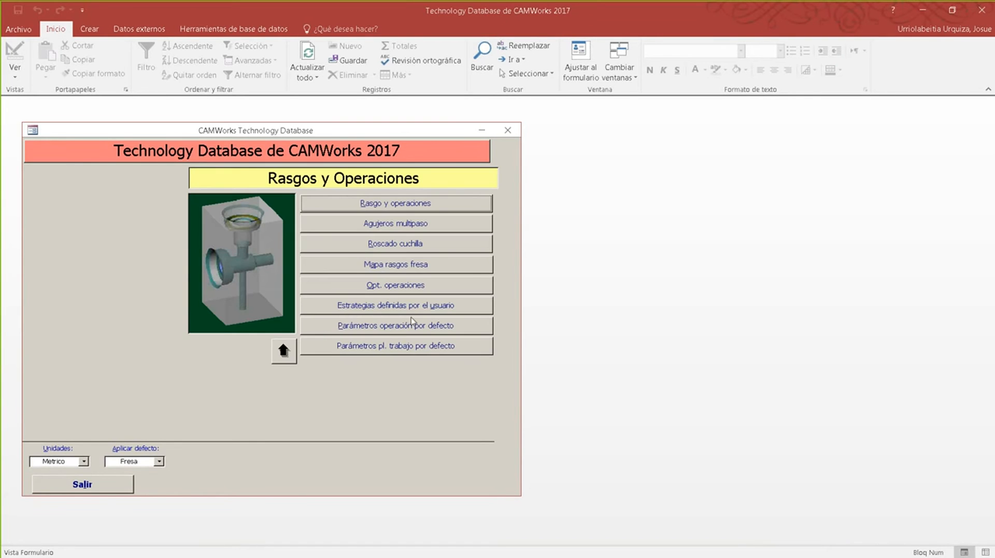
click(393, 326)
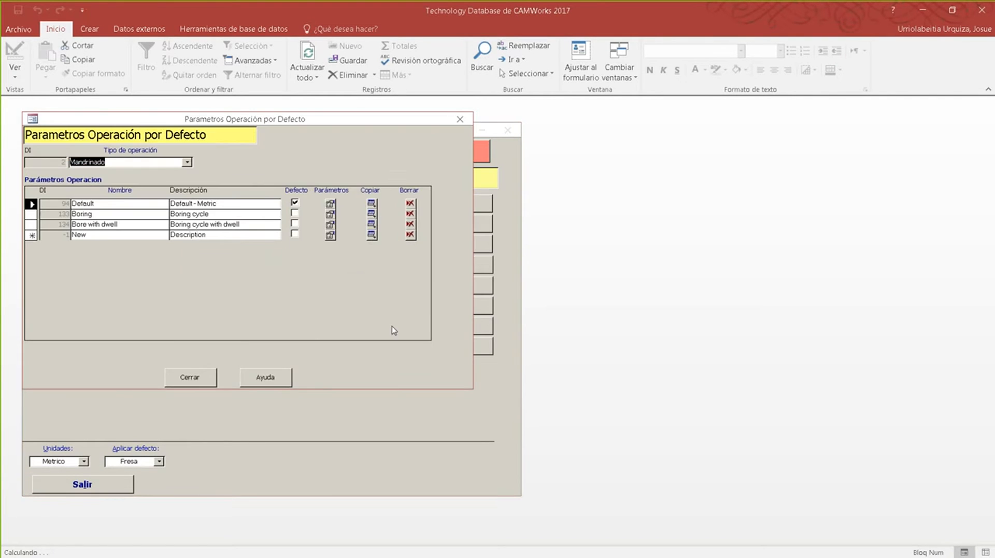
click(186, 163)
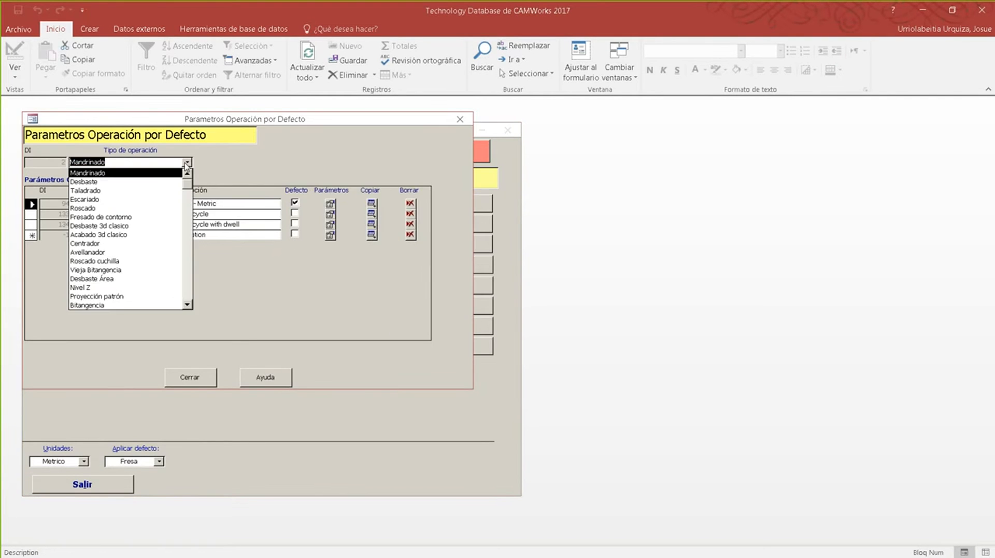
click(132, 217)
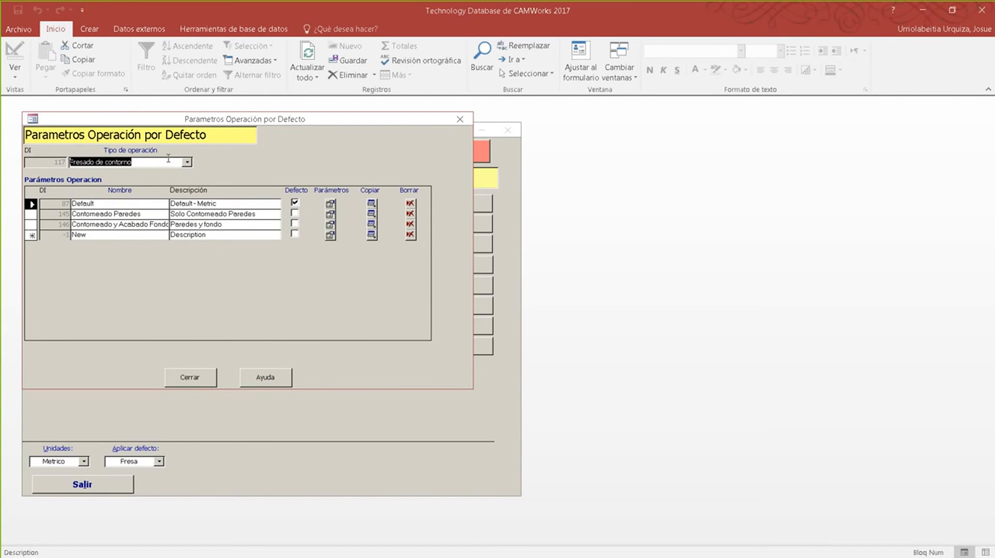
drag(148, 122, 166, 128)
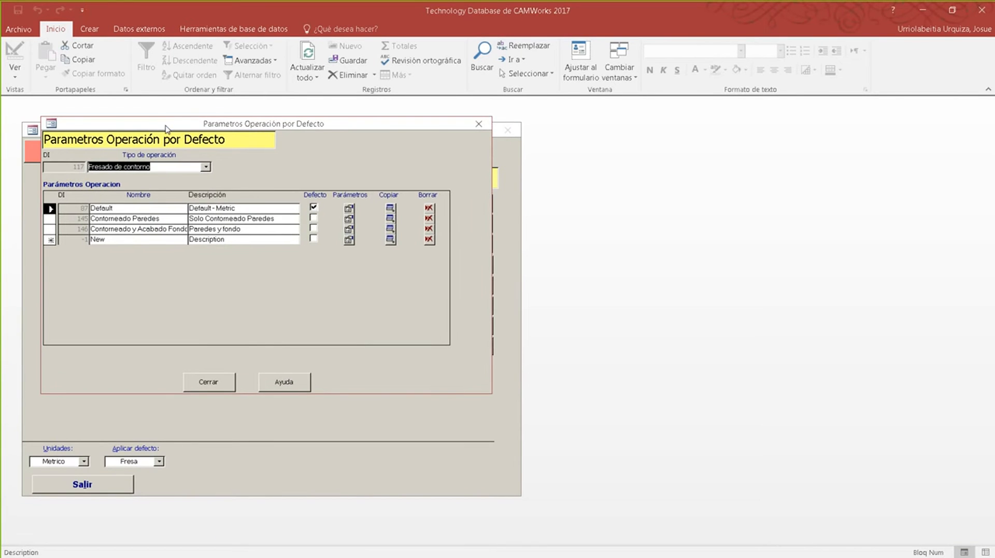
- Review every settings tab of the Contorneado Paredes parameter set, then close it
click(49, 227)
click(49, 219)
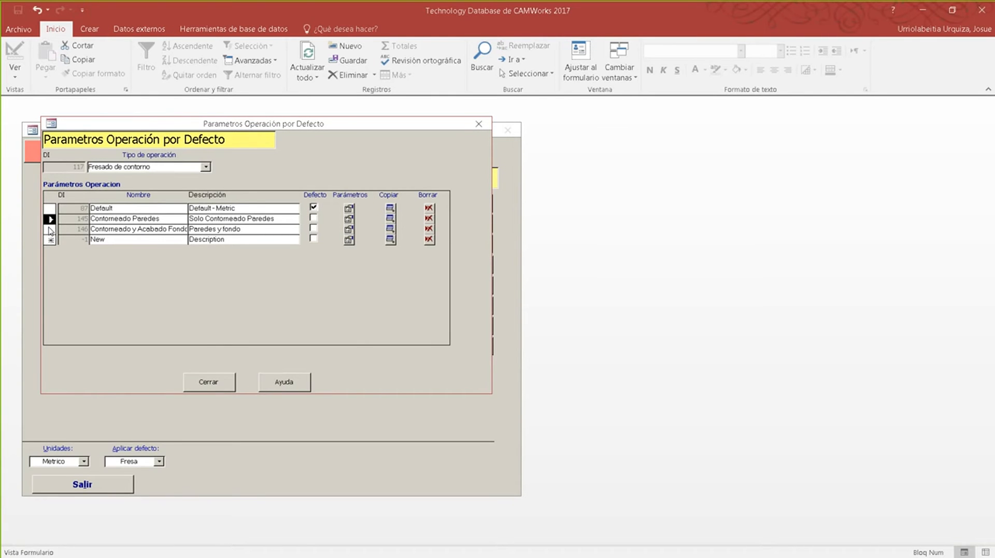
click(349, 219)
click(63, 101)
click(124, 103)
click(177, 103)
click(214, 103)
click(252, 102)
click(156, 456)
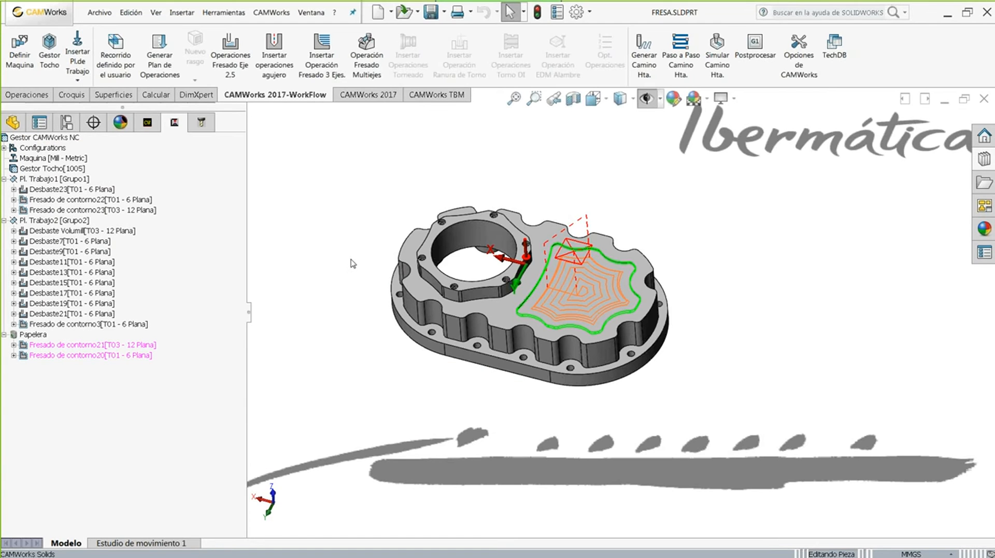
middle_drag(351, 260, 351, 242)
scroll(575, 296, down, 2)
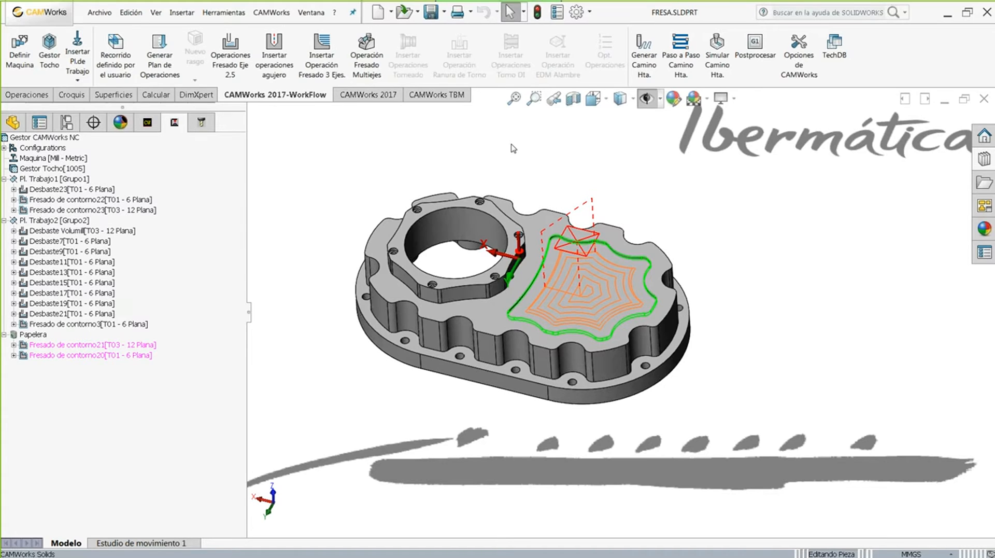
click(466, 306)
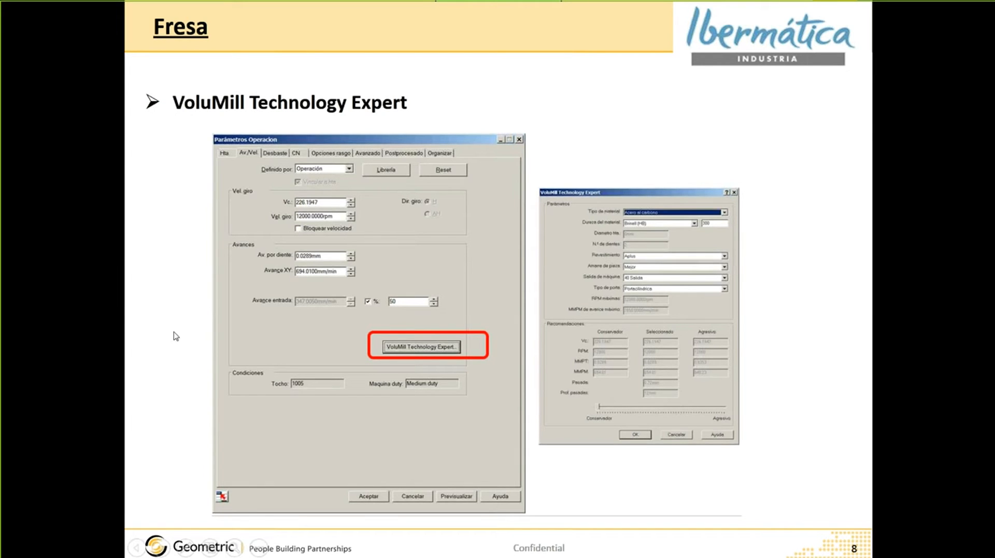
key(alt+Tab)
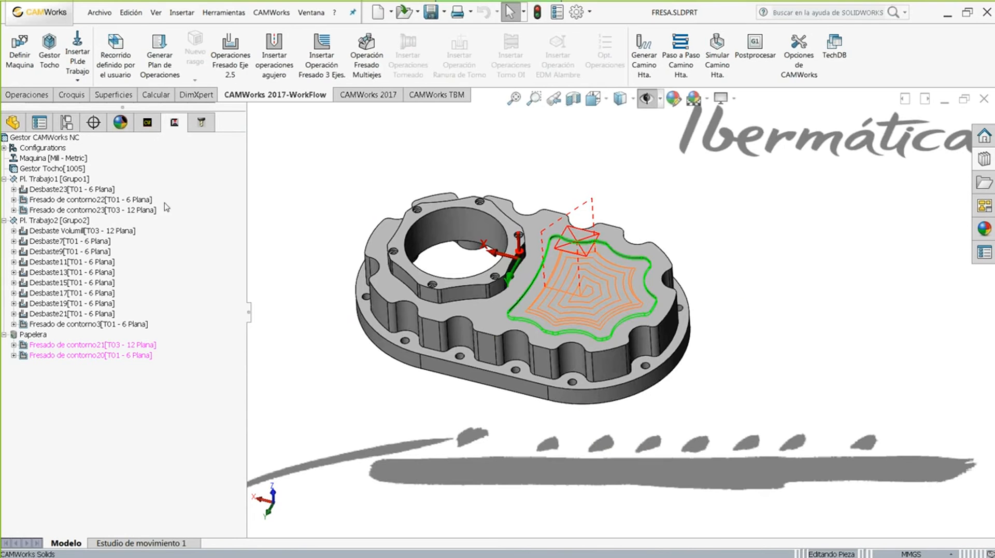
- Show Desbaste23's Av./Vel. feeds and speeds and launch the Milling Advisor from the Start menu
double_click(47, 187)
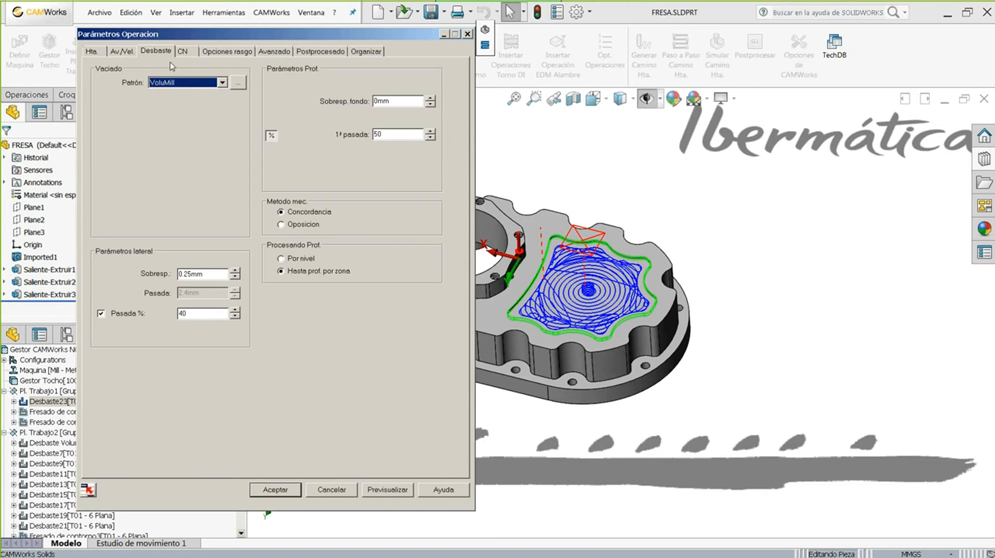
click(121, 51)
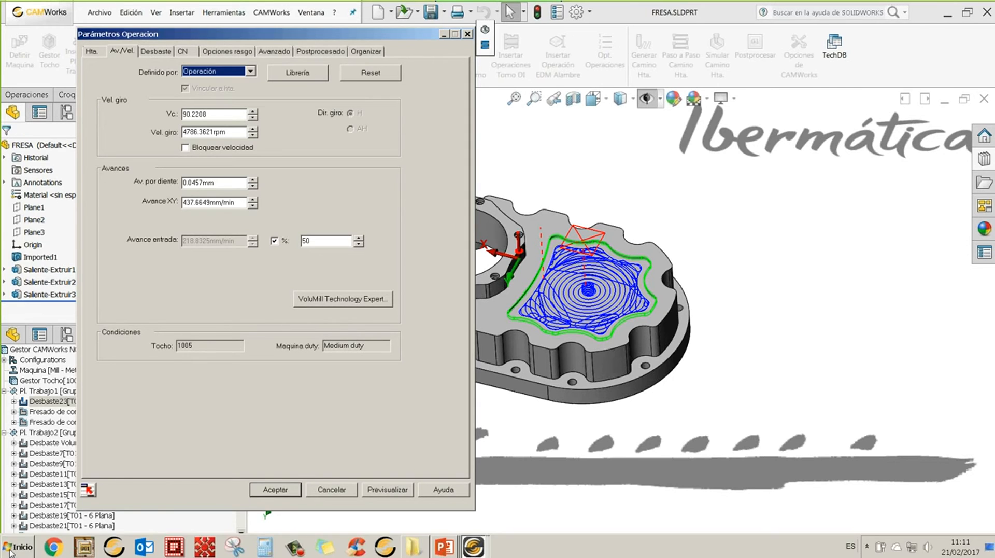
click(9, 549)
click(35, 454)
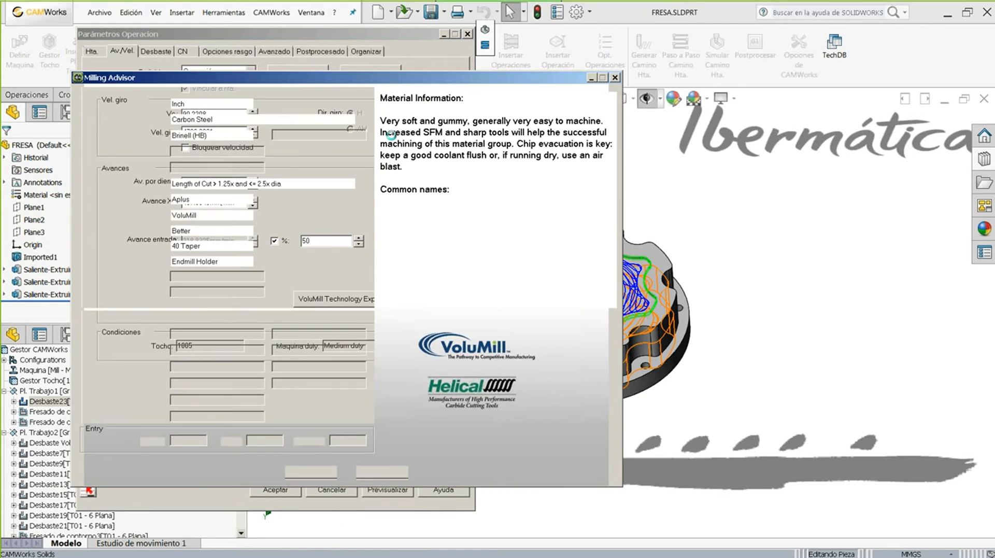
- Switch the Milling Advisor to metric units, pick a recommended cutting value, and close it
drag(352, 82, 671, 42)
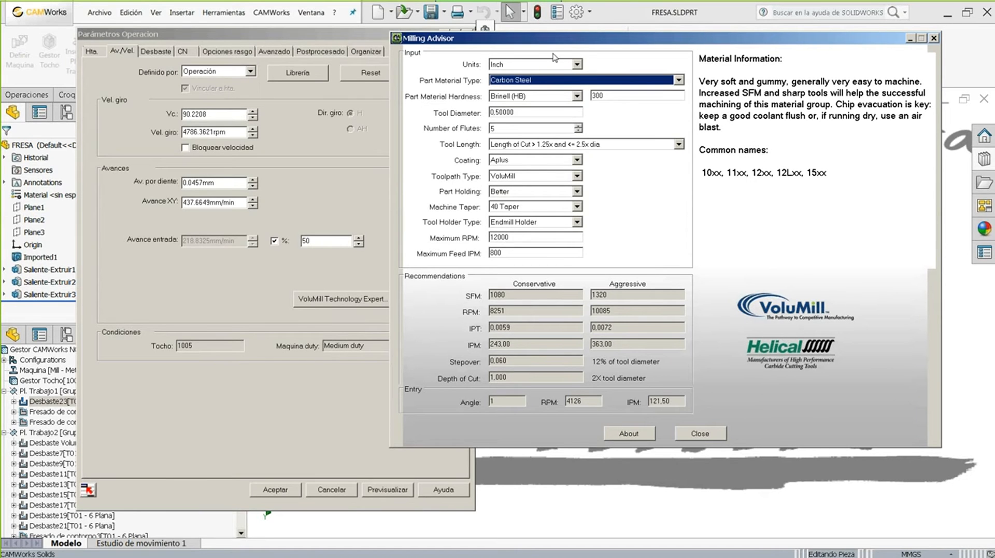
click(577, 65)
click(496, 84)
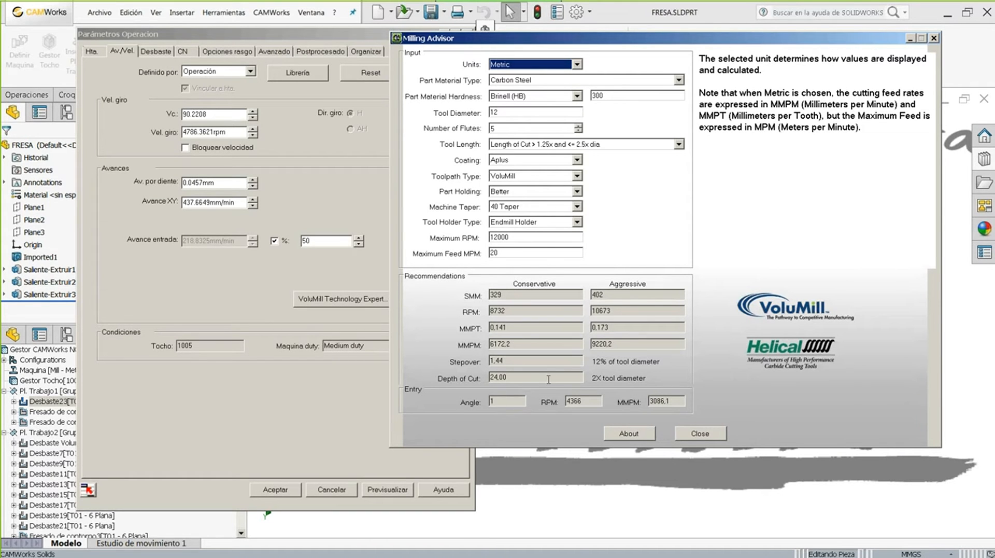
drag(513, 312, 478, 296)
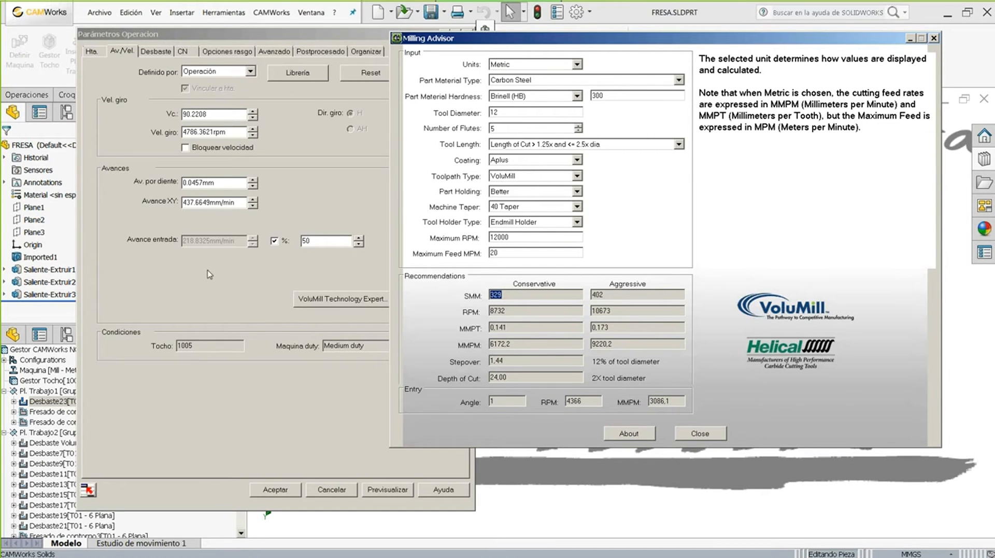
click(699, 433)
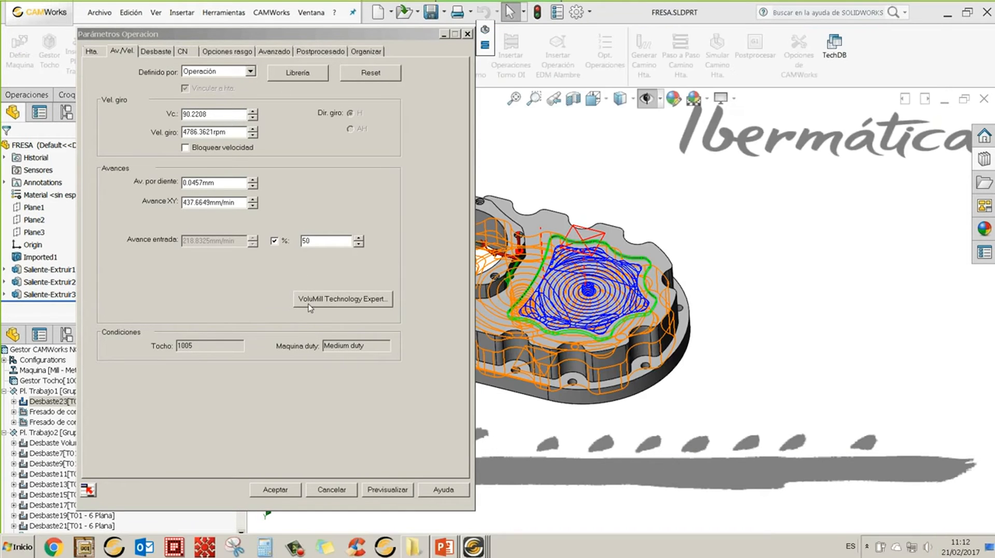
- Run VoluMill Technology Expert with Acero al carbono as material and accept its recommendations
click(336, 298)
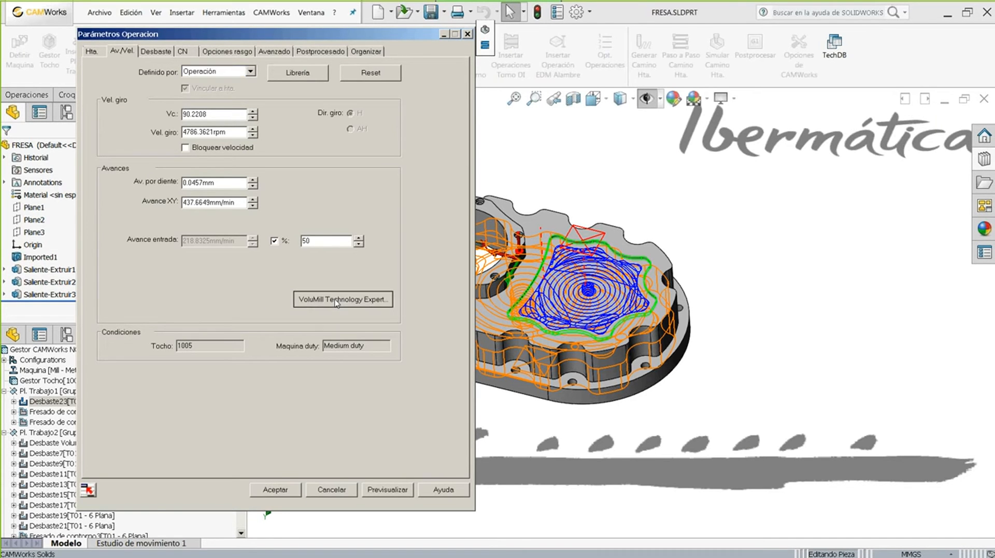
drag(628, 80, 580, 53)
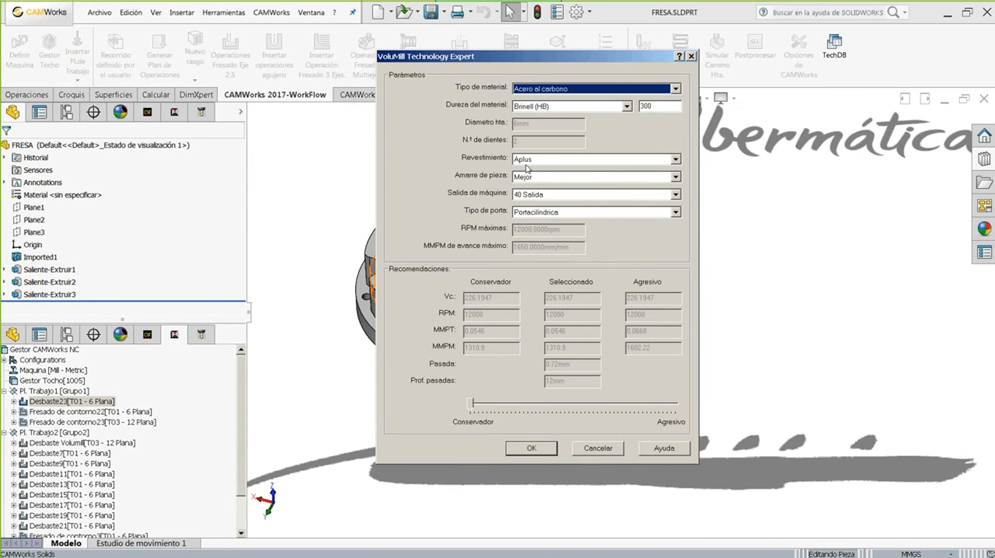
click(538, 89)
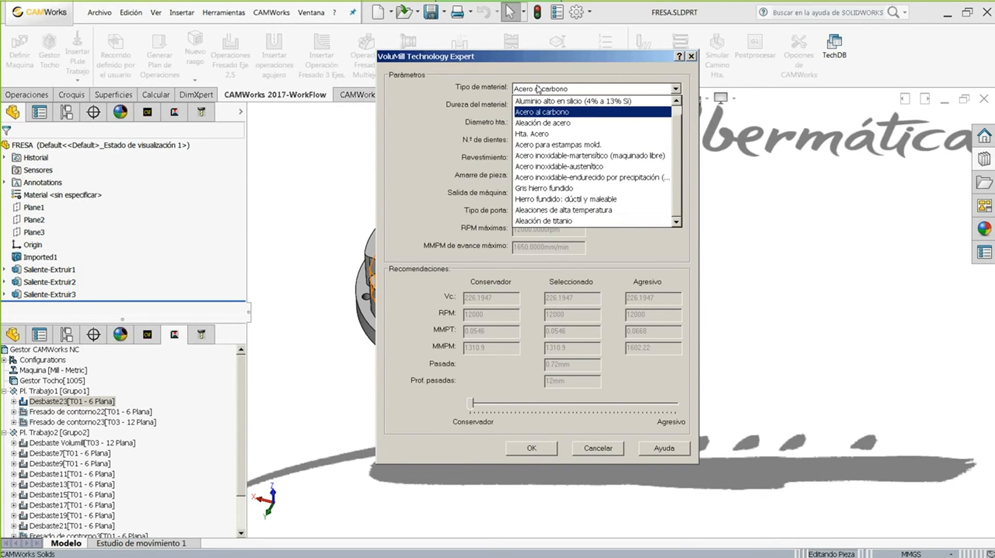
click(525, 97)
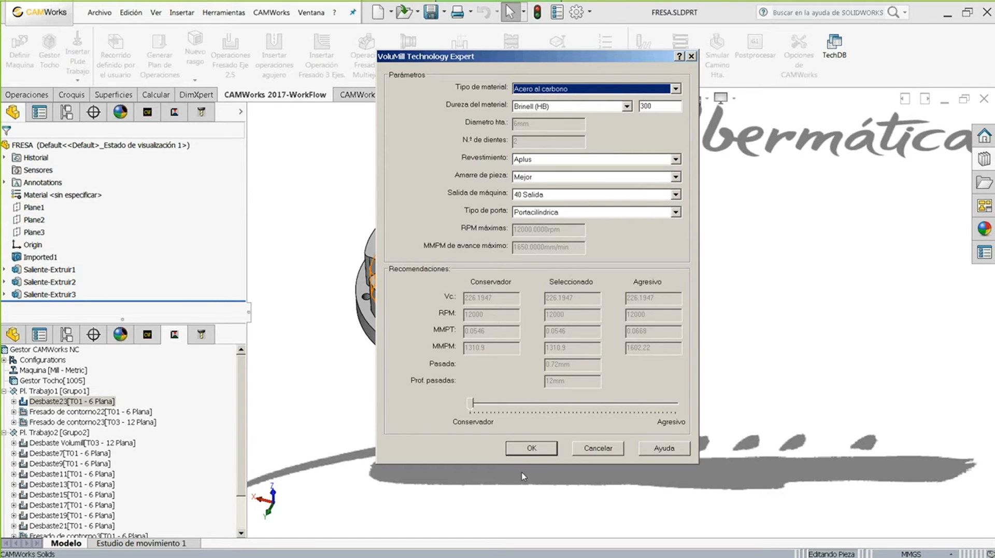
click(523, 449)
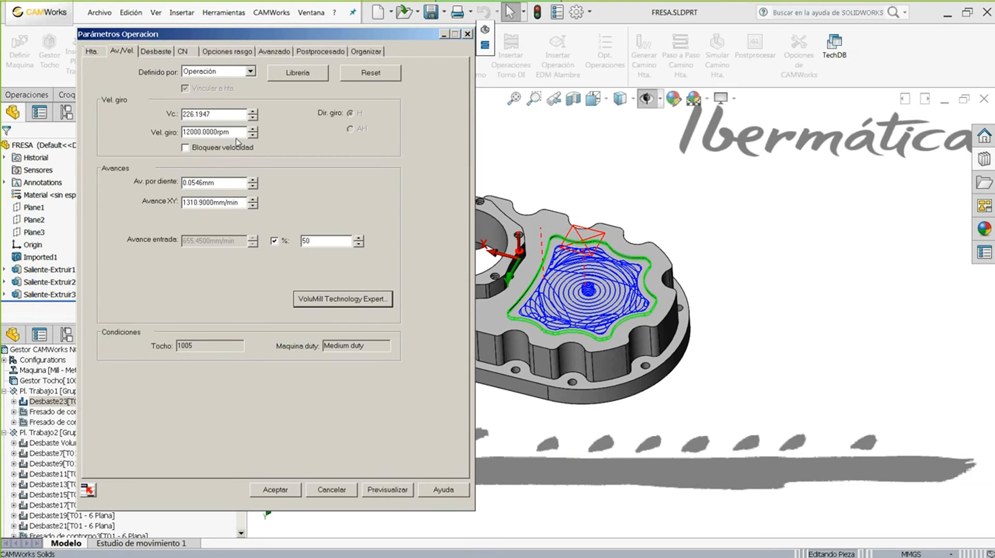
- Review the 12000 rpm speed and 1310.9 mm/min XY feed, keep the VoluMill pattern, and accept
double_click(236, 135)
double_click(242, 201)
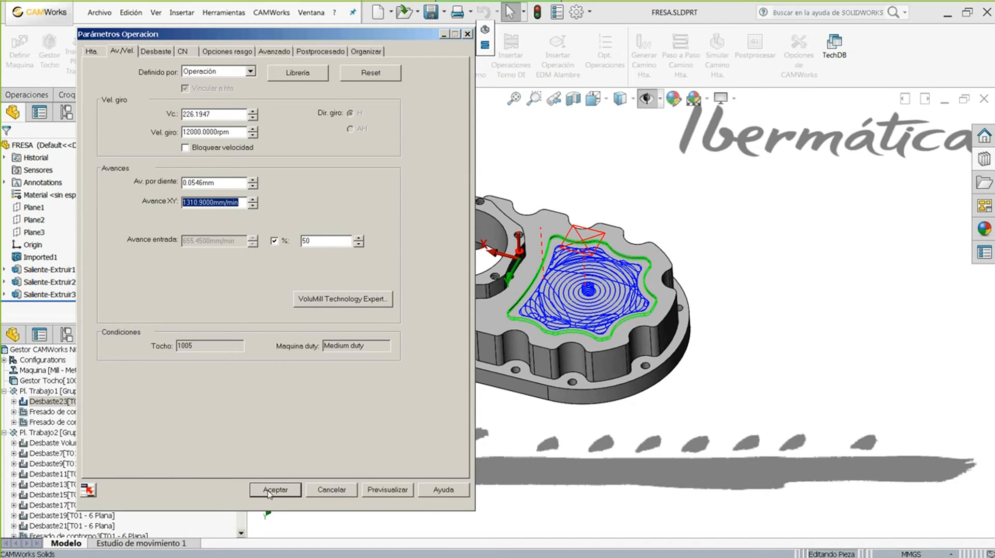
click(156, 50)
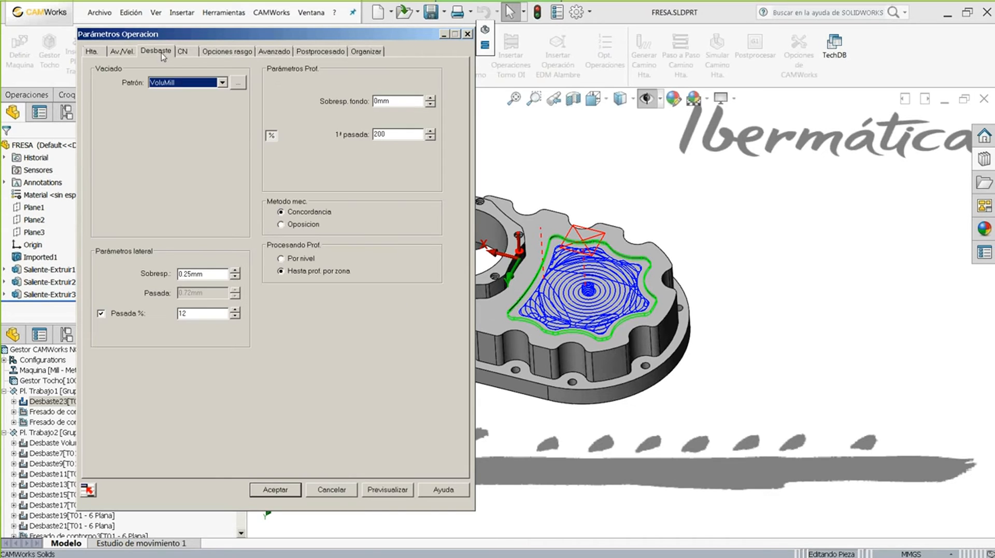
click(186, 83)
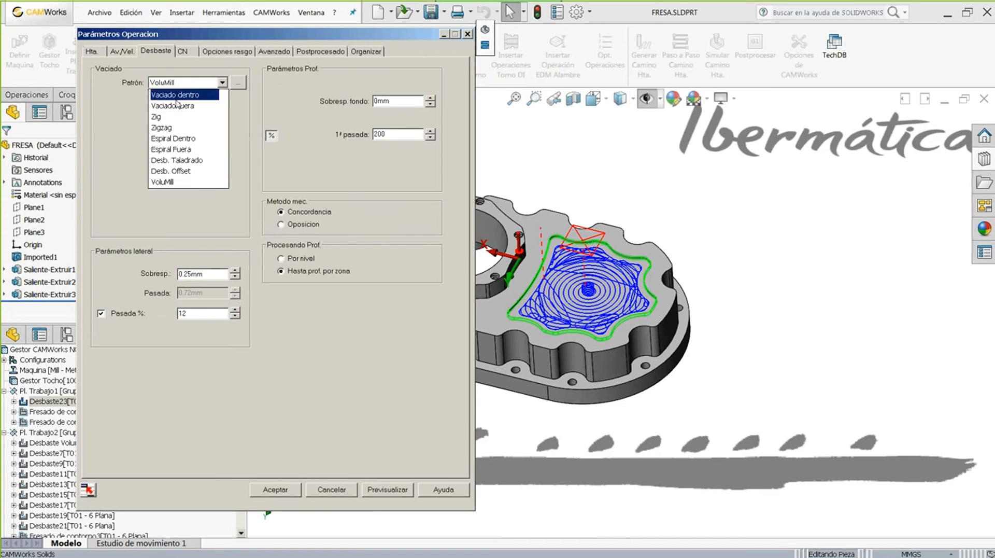
click(166, 182)
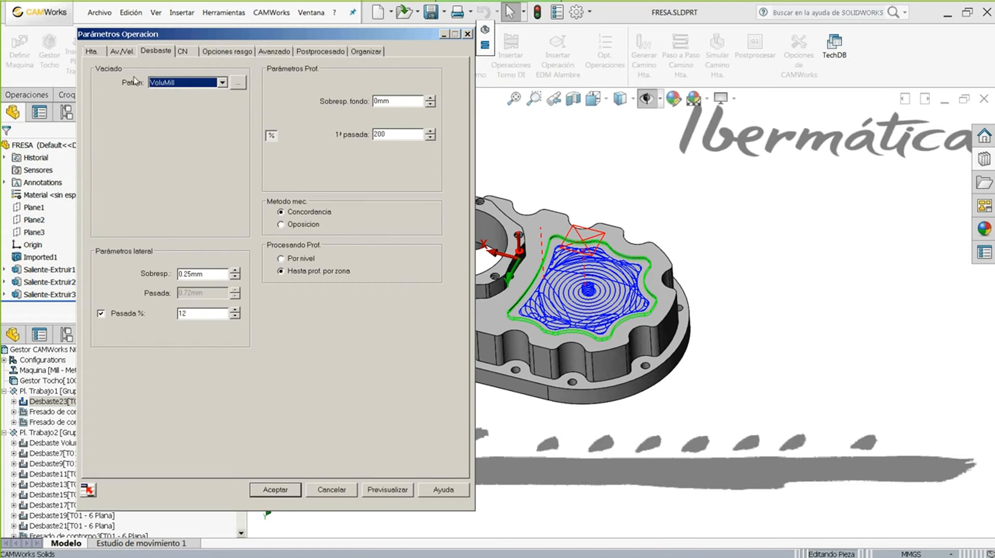
click(158, 84)
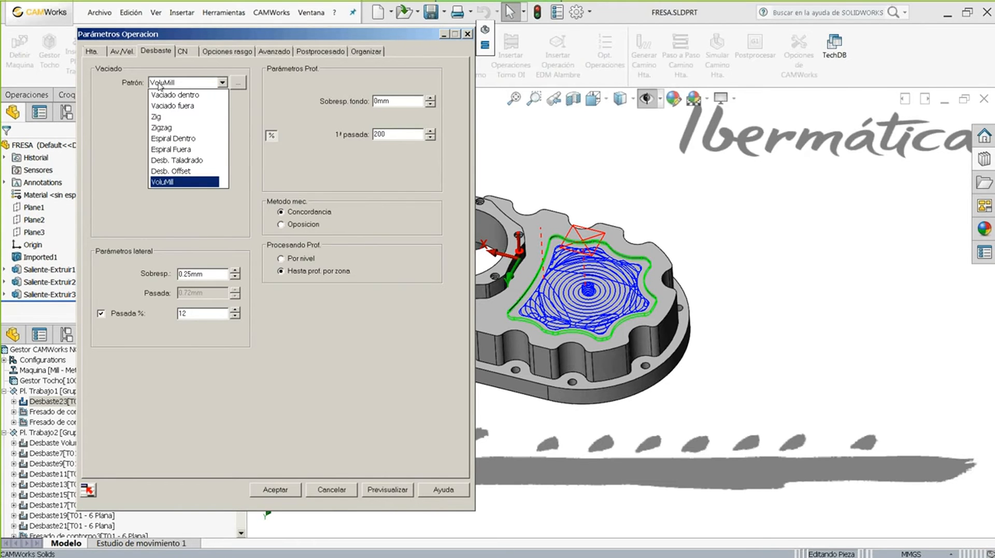
click(167, 182)
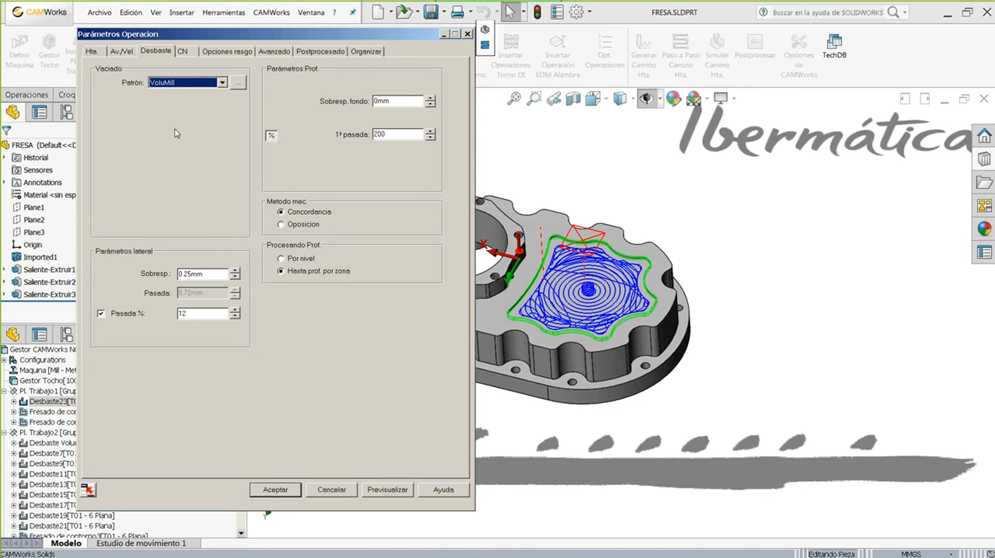
click(290, 490)
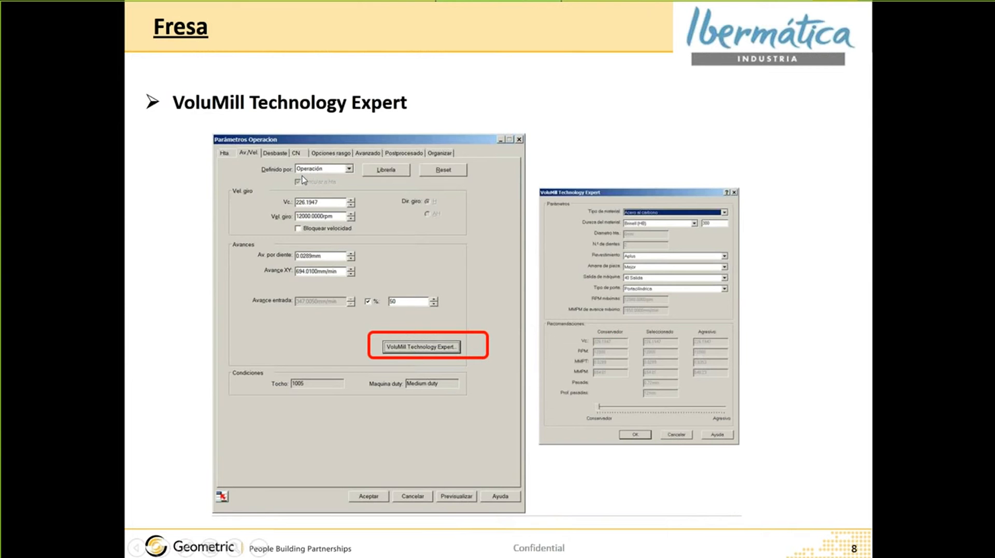
- Advance to slide 9 on tool selection by largest diameter, then return to CAMWorks
click(304, 180)
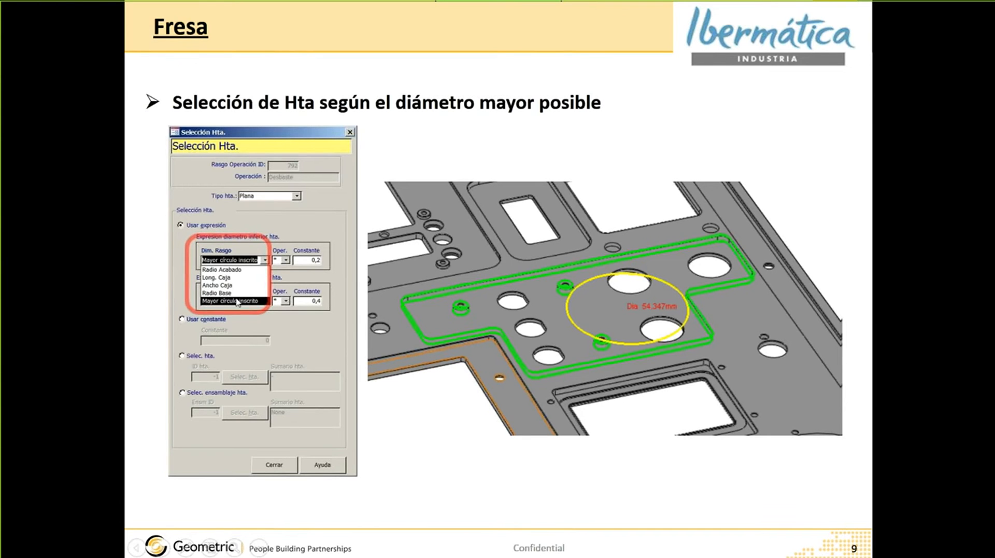
key(alt+Tab)
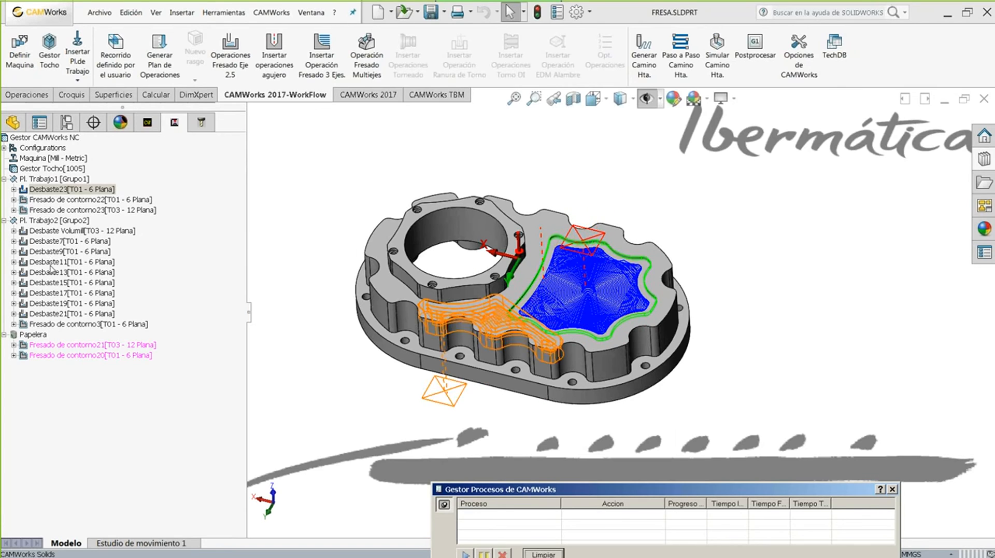
- Display the Desbaste Volumill and Desbaste7 toolpaths and orbit to inspect the pocket
click(52, 230)
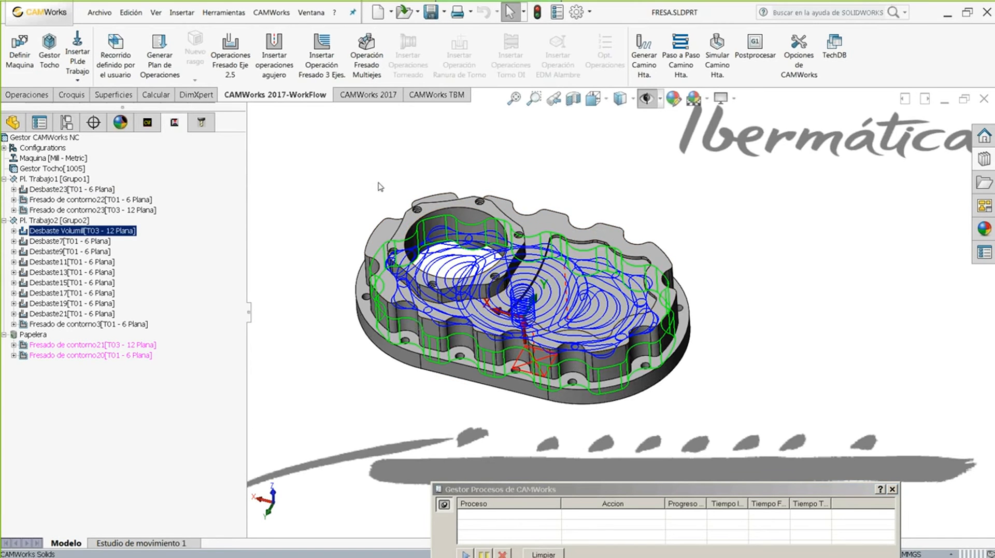
middle_drag(395, 150, 374, 177)
click(92, 241)
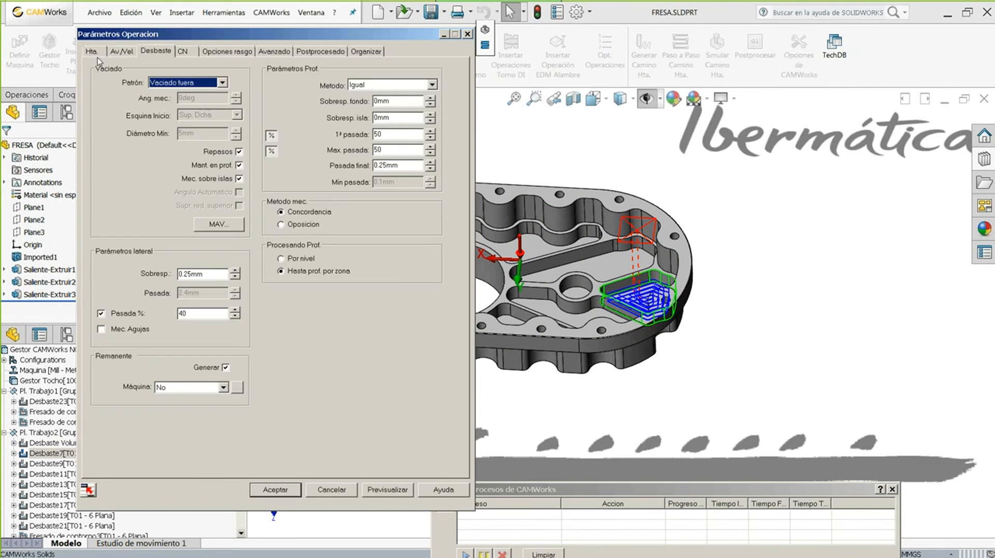
click(96, 54)
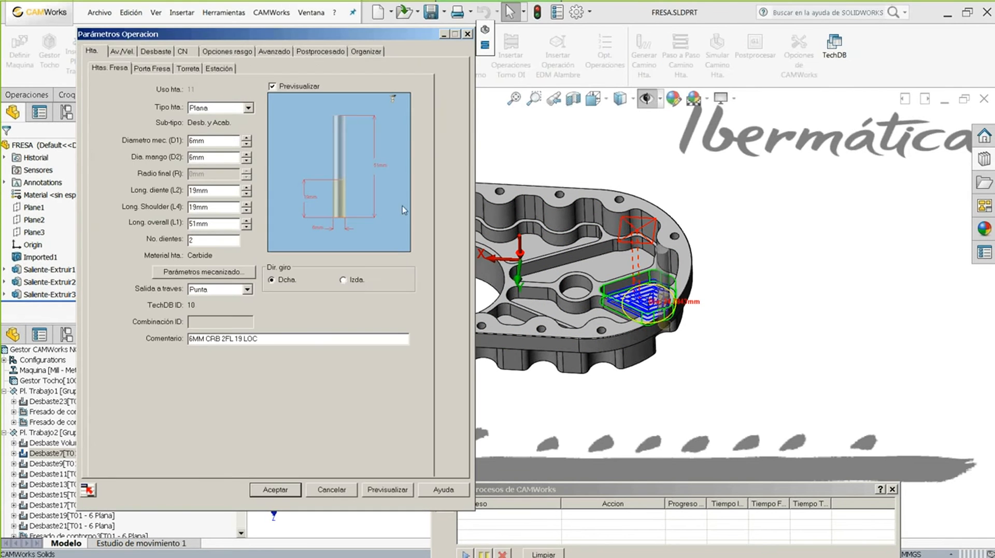
middle_drag(666, 254, 678, 307)
scroll(676, 308, down, 4)
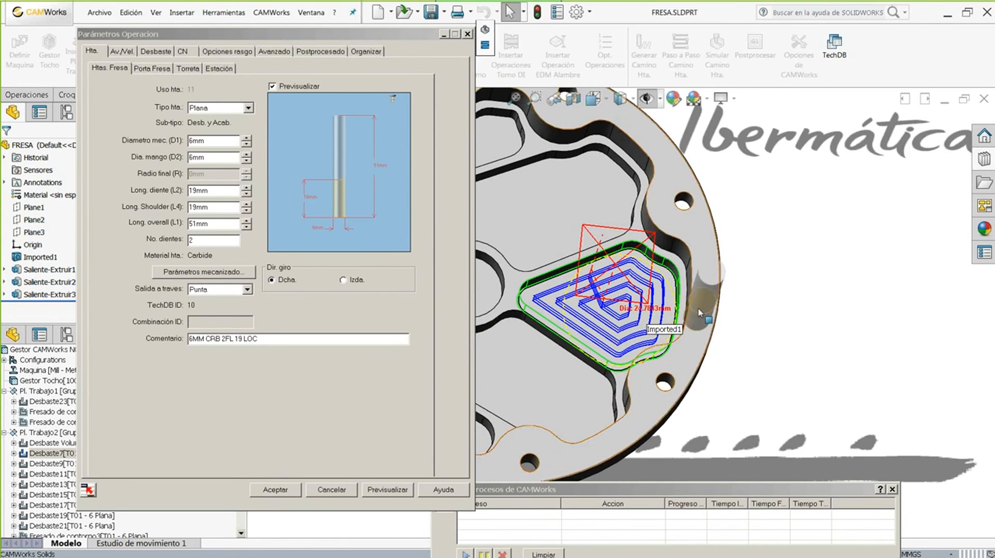
middle_drag(620, 317, 616, 401)
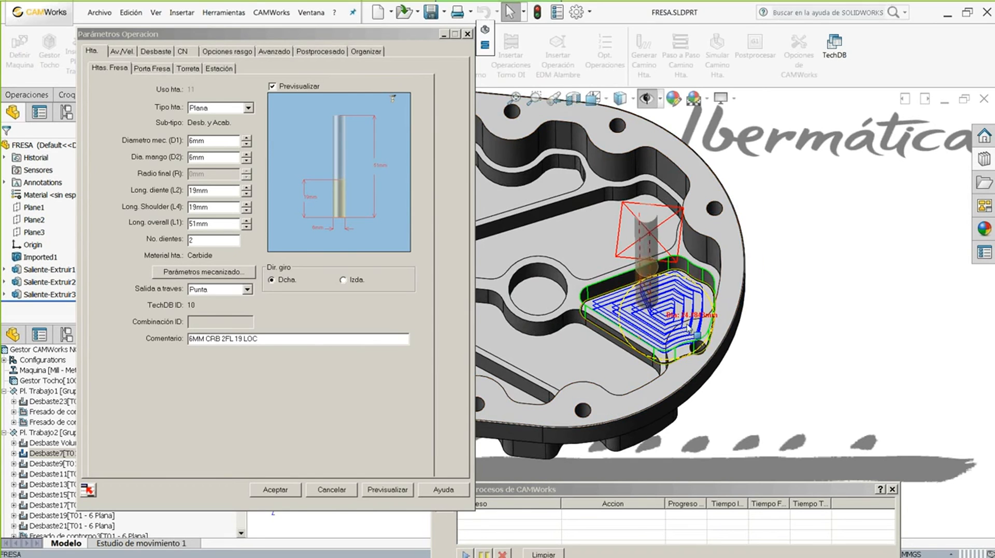
- Open Desbaste7's Opciones rasgo and its feature record 335 in the Technology Database
click(263, 133)
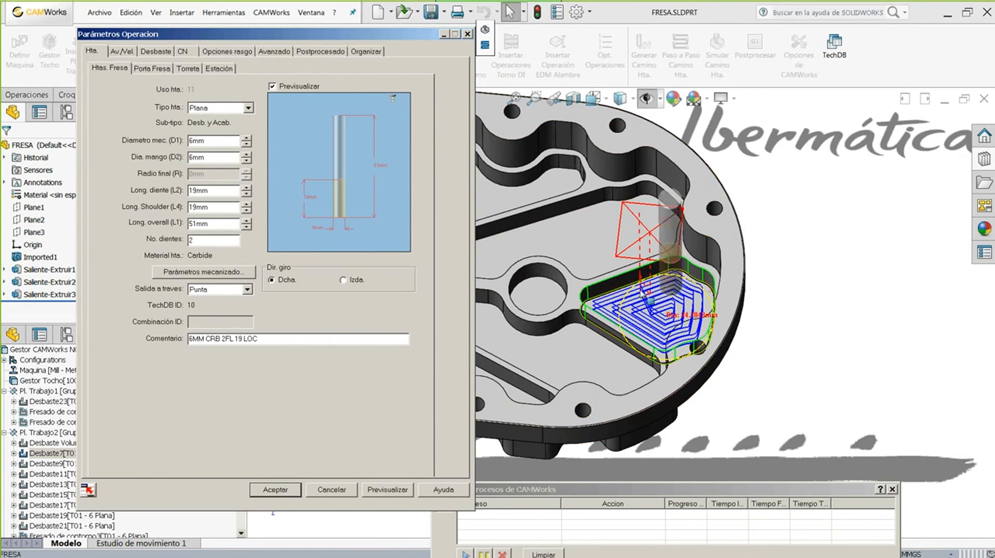
click(215, 52)
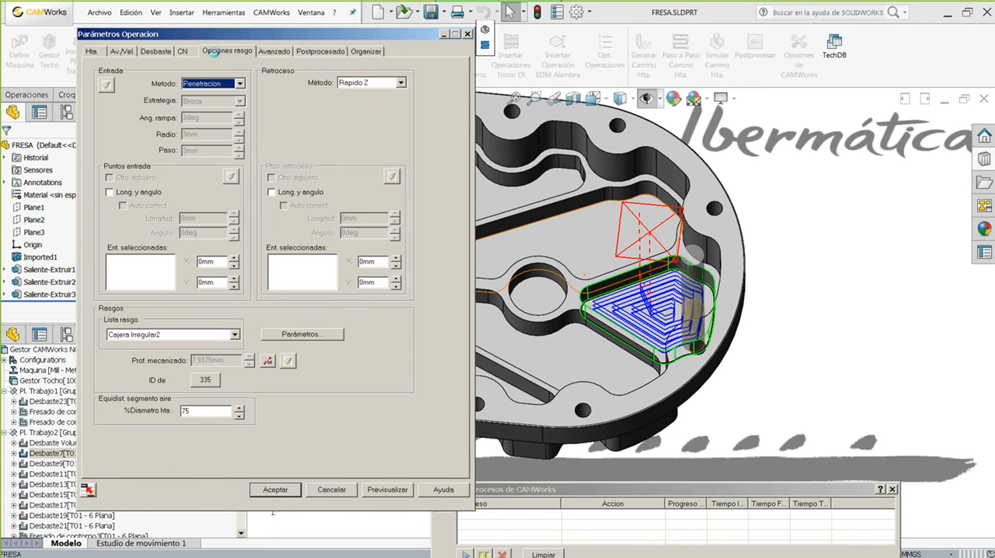
click(203, 381)
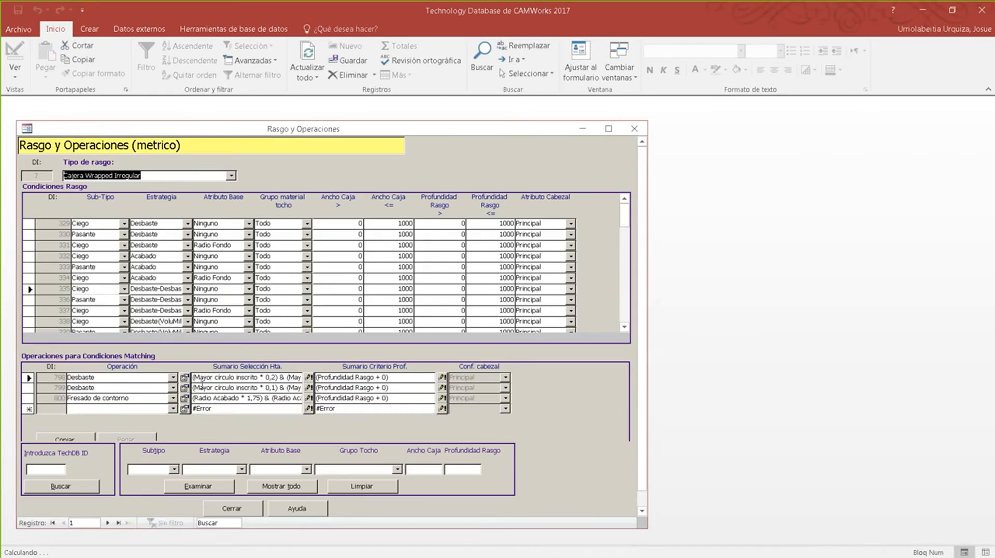
- Set operation 798's tool selection rule to Mayor circulo inscrito and close it
click(308, 378)
click(500, 206)
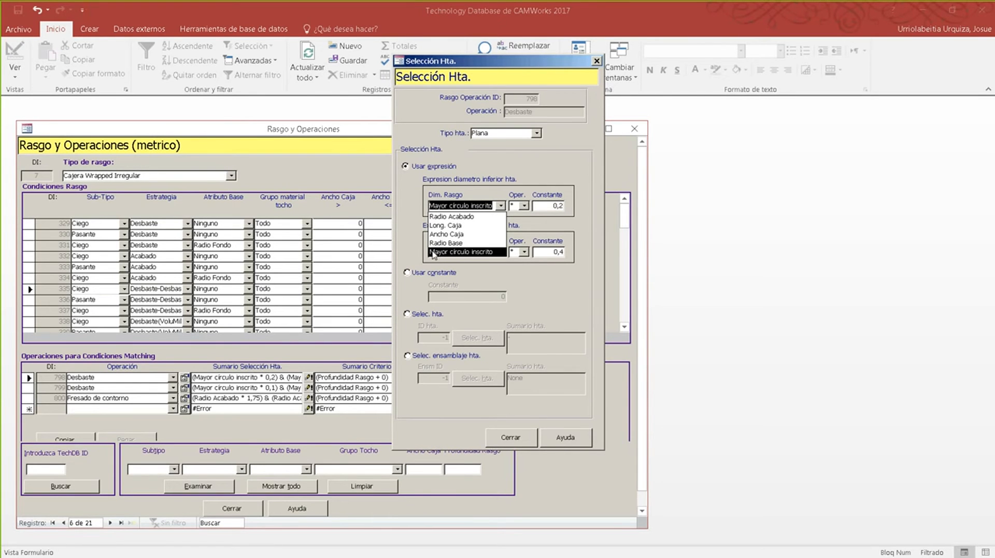
click(479, 252)
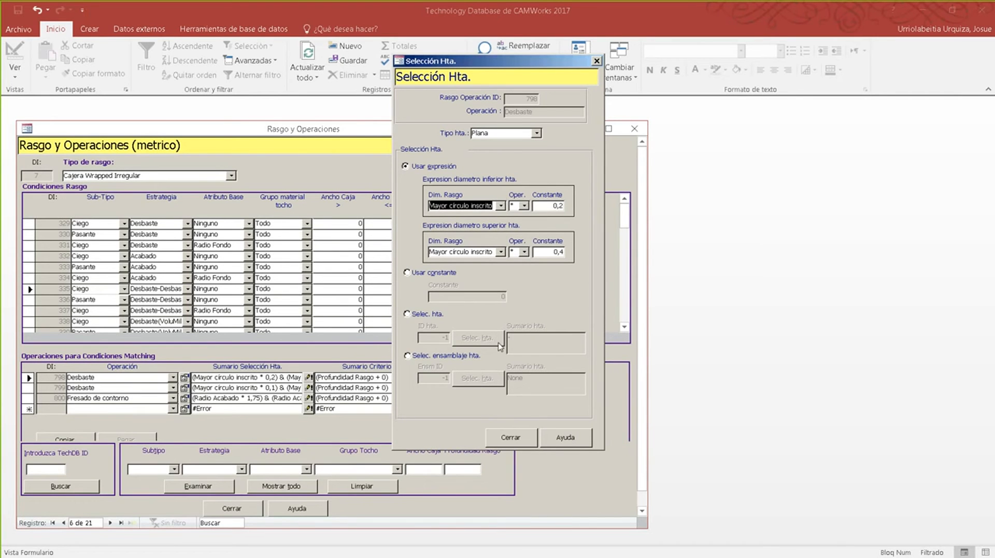
click(510, 439)
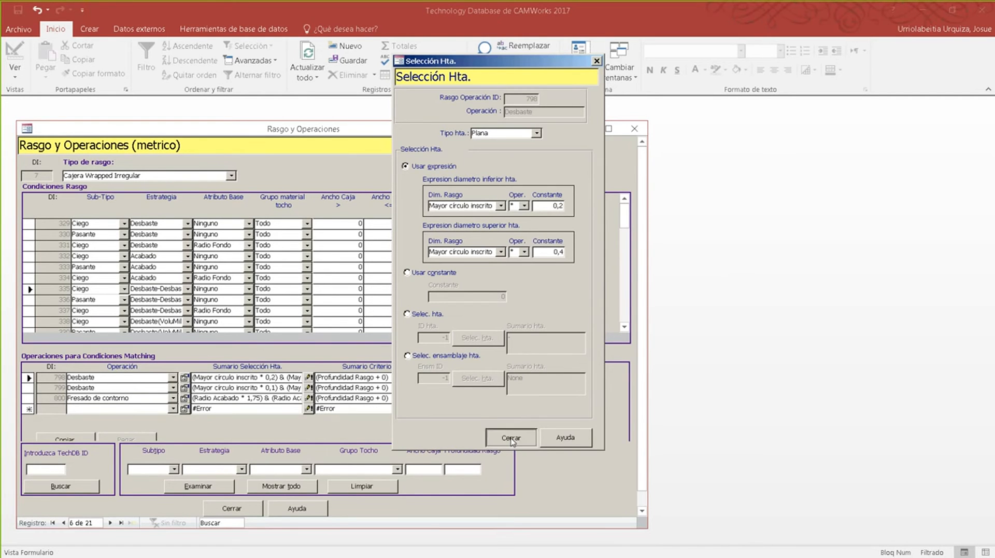
- Close the Technology Database and operation parameters, then return to the PowerPoint slides
click(231, 508)
click(83, 486)
click(287, 492)
key(alt+Tab)
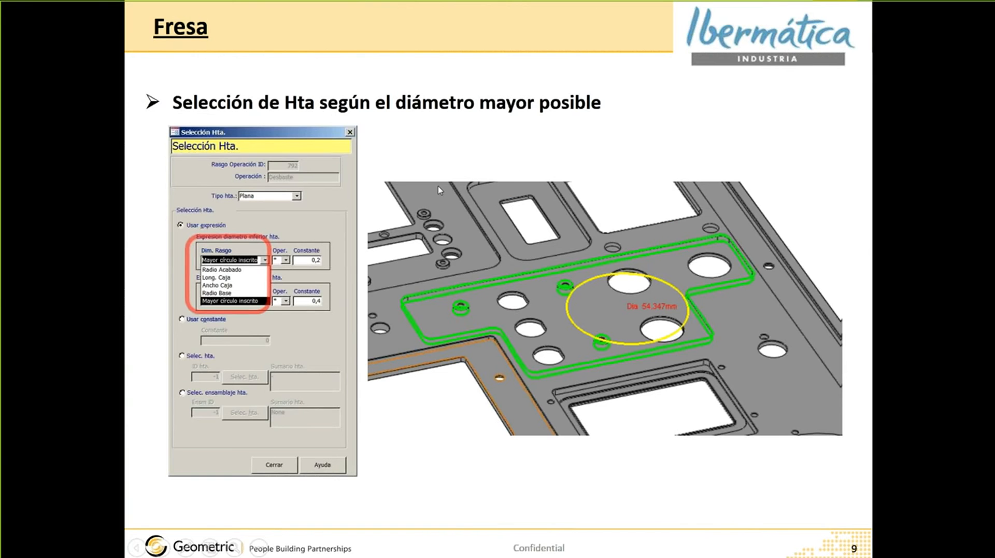
- Advance to slide 10 on CNC compensation improvements and return to CAMWorks
click(438, 189)
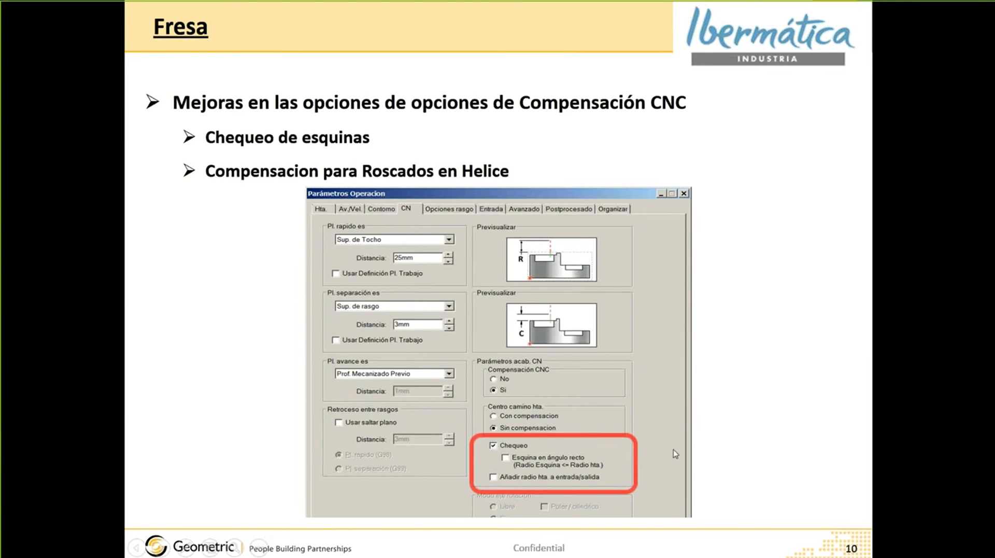
key(alt+Tab)
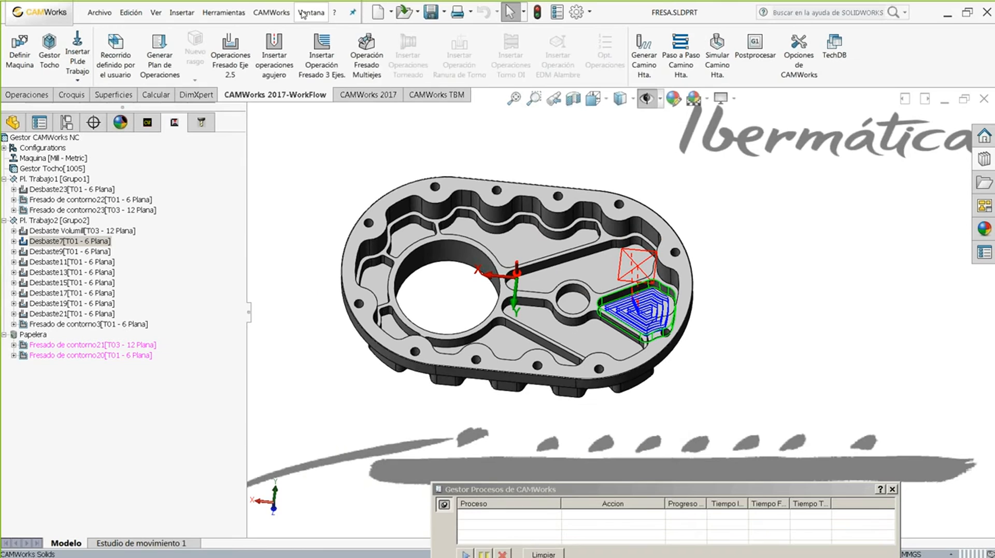
click(302, 14)
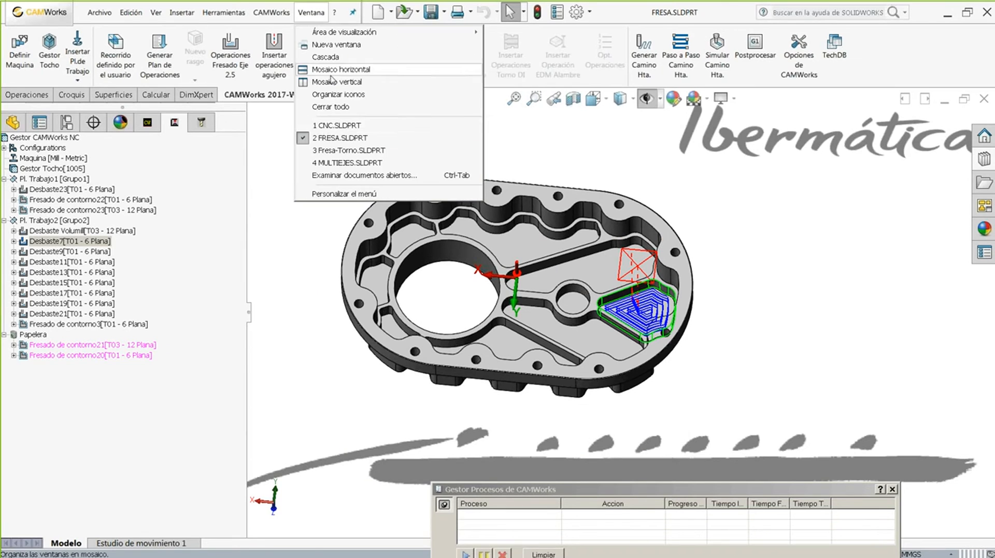
- Switch to CNC.SLDPRT, view its top face Normal a, and show the CAMWorks NC tree
click(324, 125)
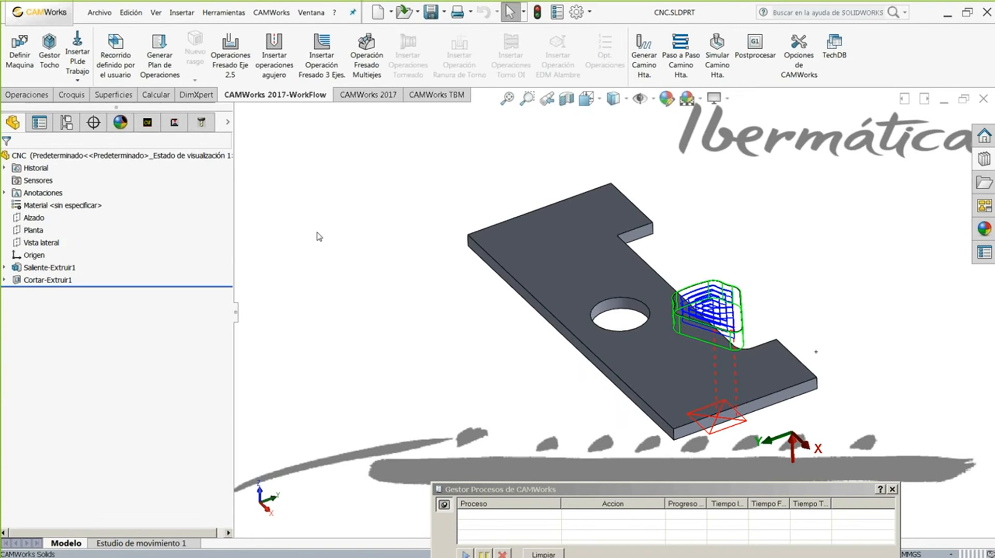
click(619, 217)
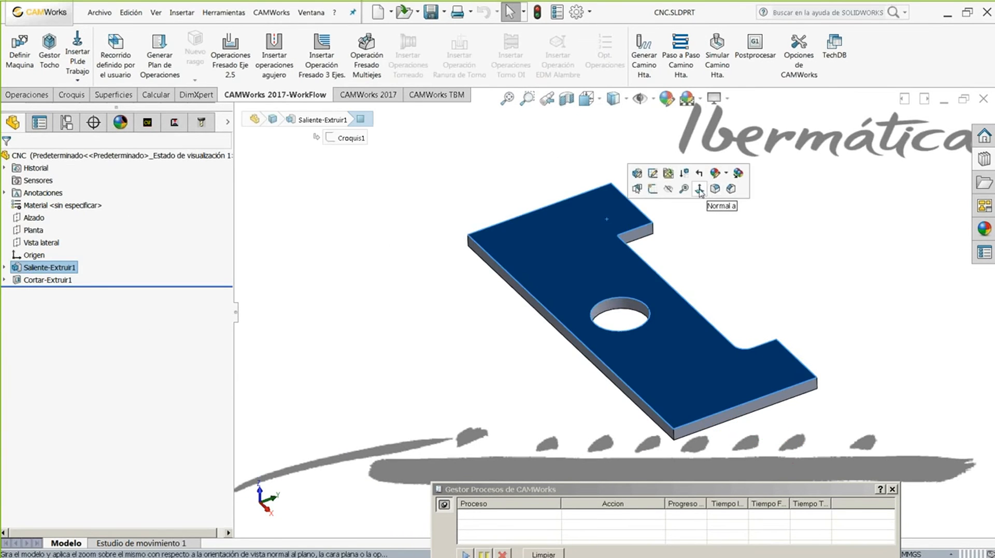
click(731, 189)
click(174, 122)
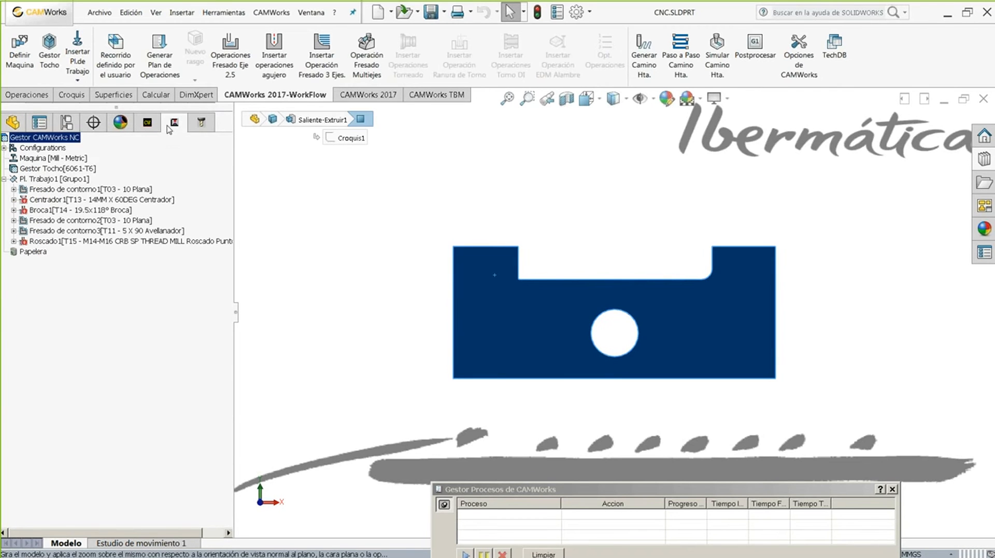
- Show Fresado de contorno1's toolpath, select the slot's inner corner edge, and close the process manager
click(60, 190)
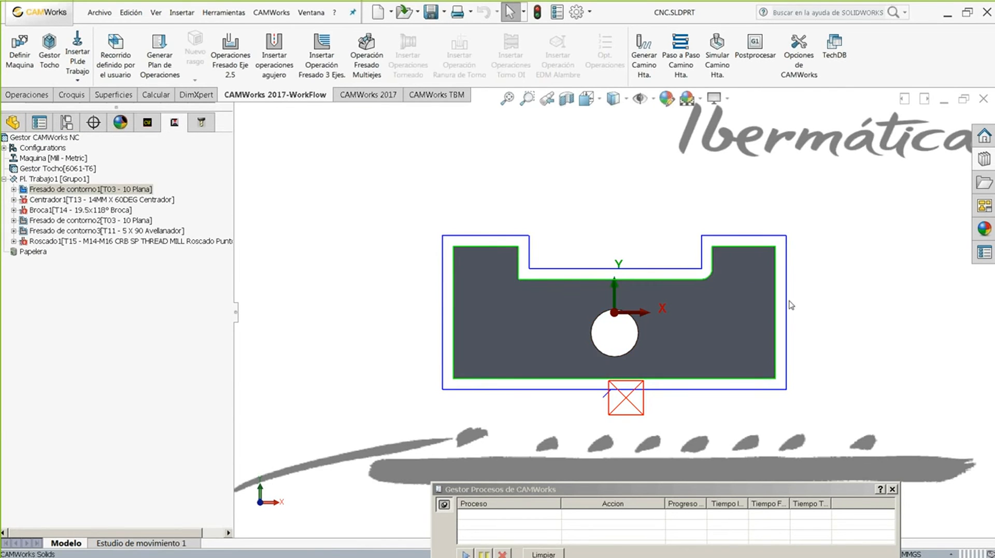
scroll(550, 281, down, 3)
scroll(550, 281, down, 5)
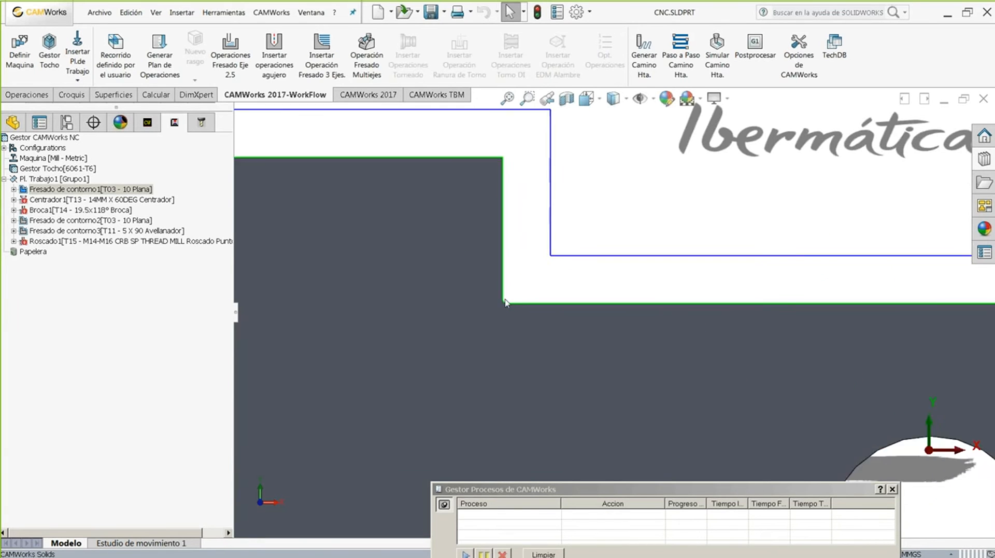
click(519, 311)
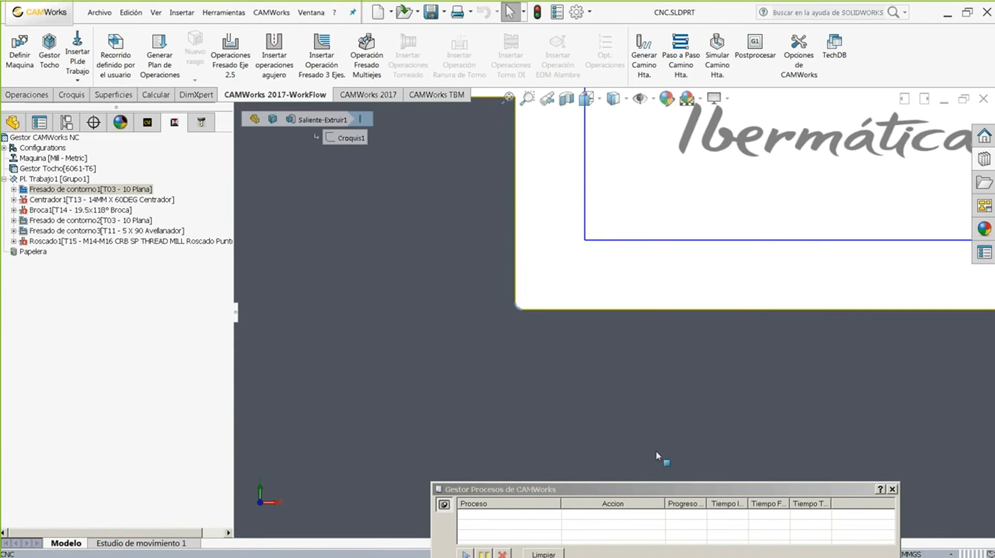
drag(652, 491, 634, 392)
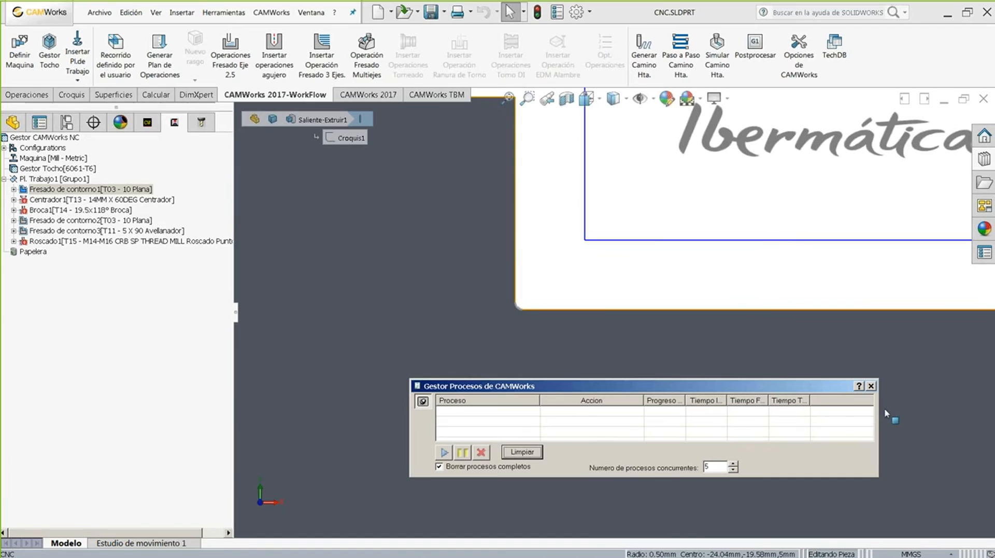
click(871, 385)
- Select the slot's rounded corner arc and open Fresado de contorno1's parameters
scroll(875, 368, up, 5)
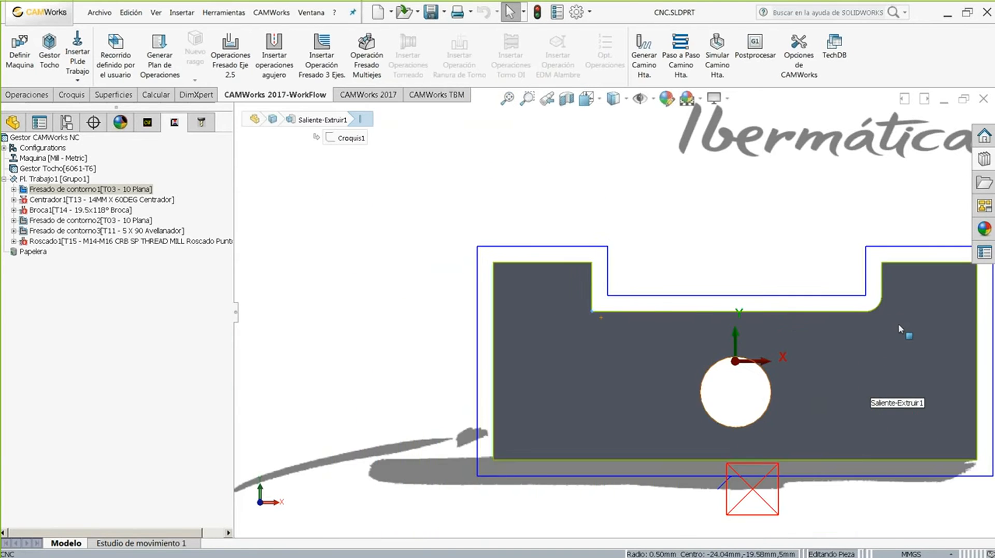
scroll(892, 322, down, 3)
click(813, 298)
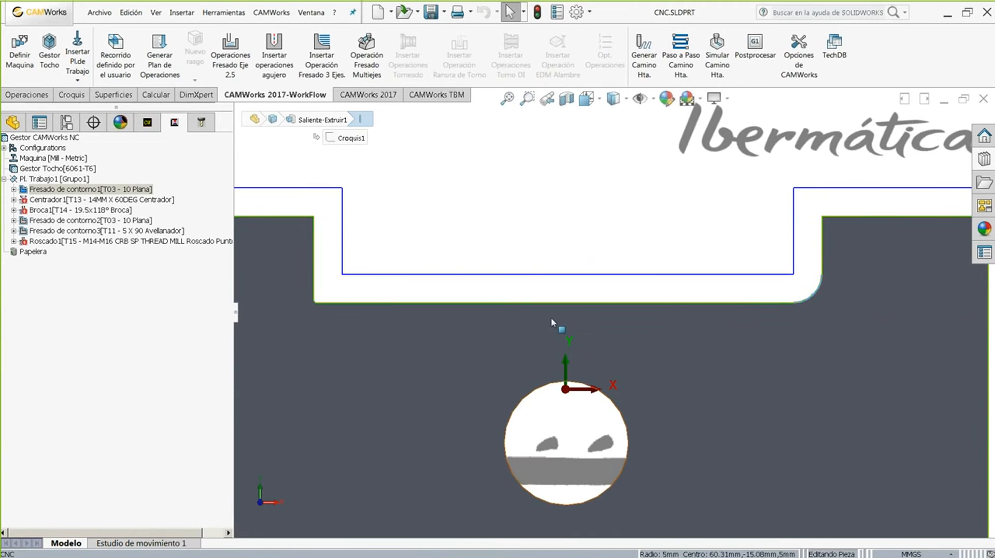
scroll(549, 313, up, 2)
double_click(50, 191)
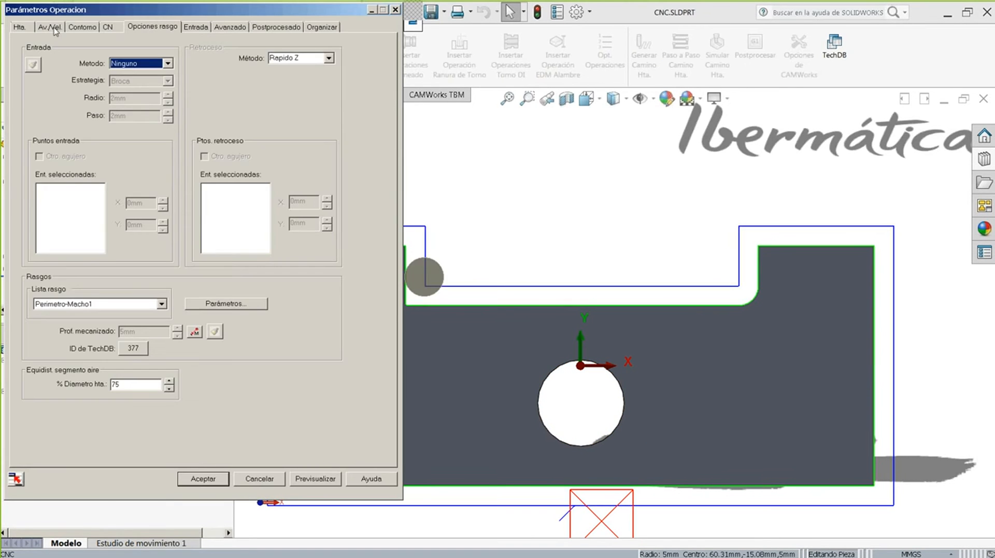
- Confirm the 10mm tool, then set Compensación CNC to Sí with Sin compensacion and preview
click(25, 30)
drag(145, 119, 76, 112)
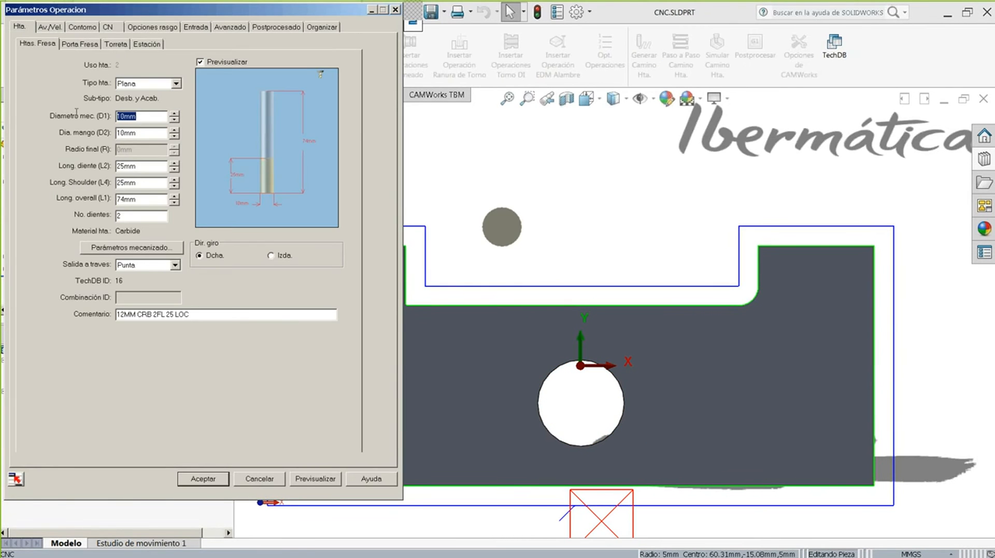
click(108, 27)
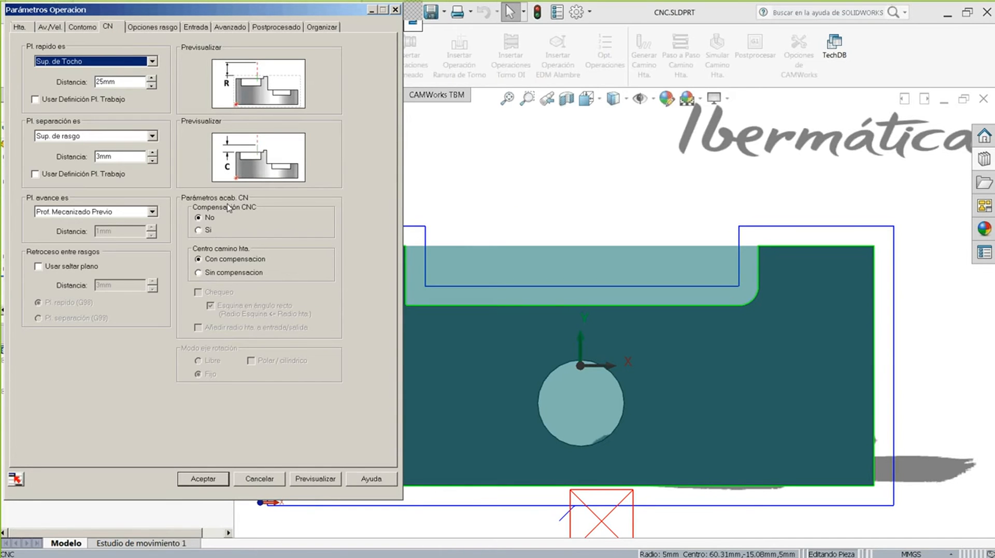
click(213, 273)
click(202, 231)
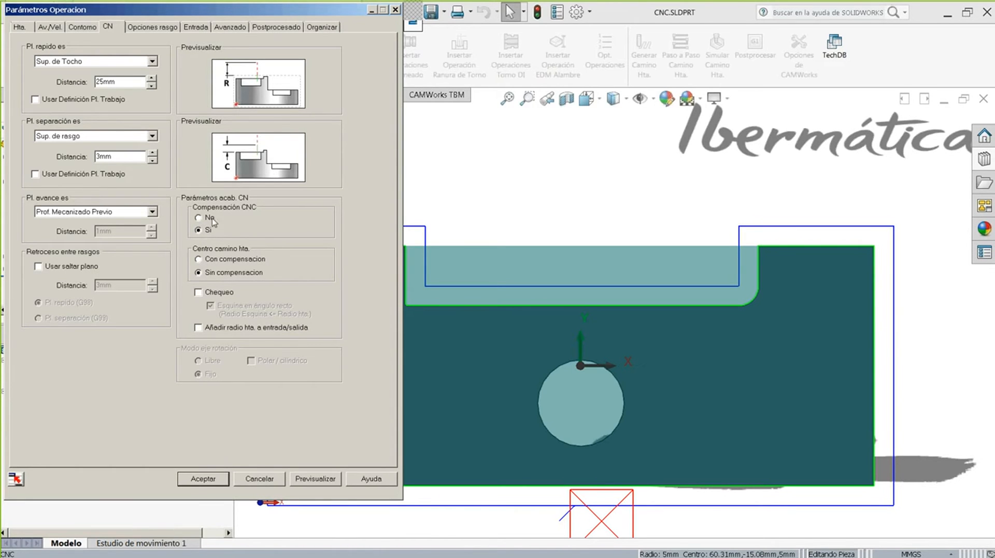
click(315, 479)
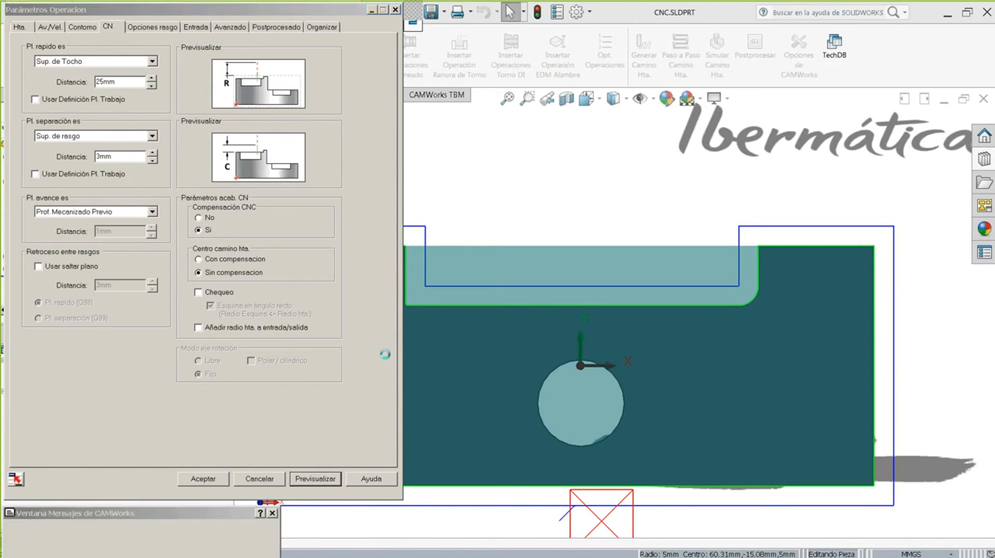
scroll(440, 321, down, 2)
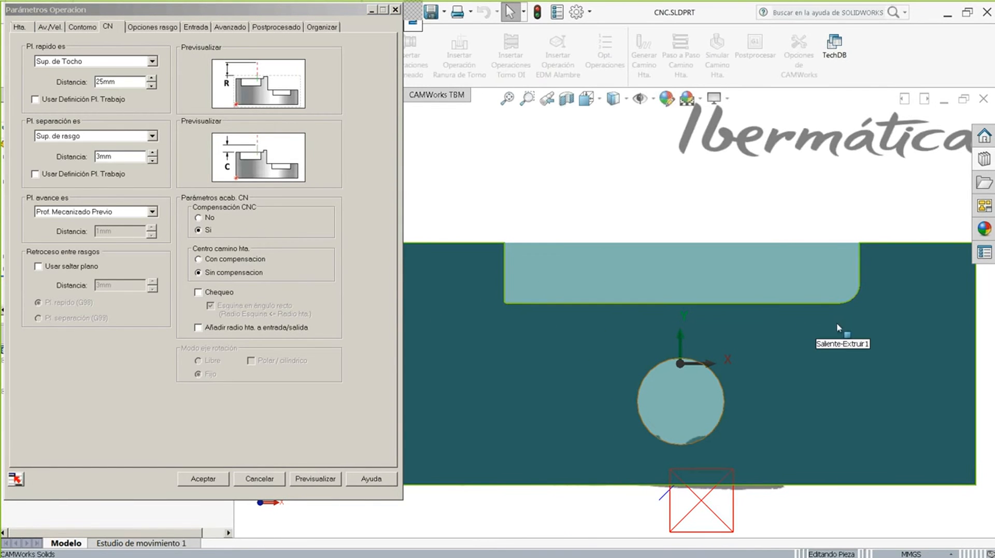
scroll(605, 274, up, 2)
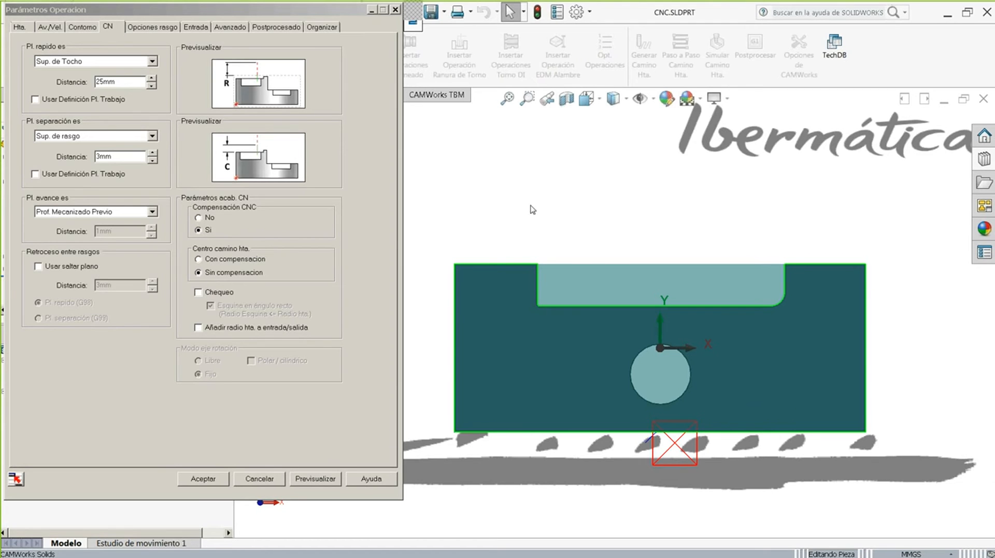
- Turn on Chequeo compensation checking and preview the toolpath
click(197, 294)
click(198, 294)
click(210, 305)
click(304, 479)
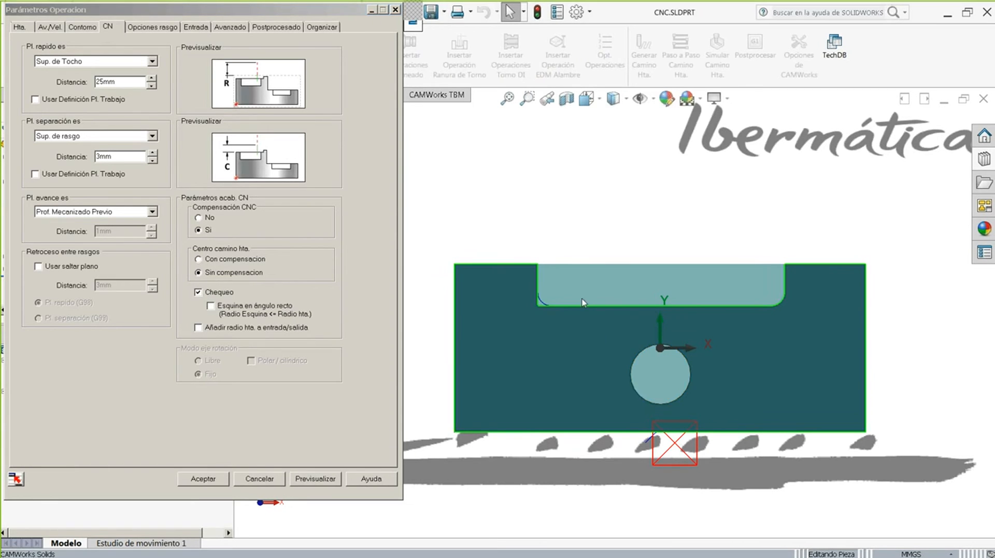
scroll(585, 302, down, 3)
scroll(613, 290, up, 2)
scroll(596, 328, down, 1)
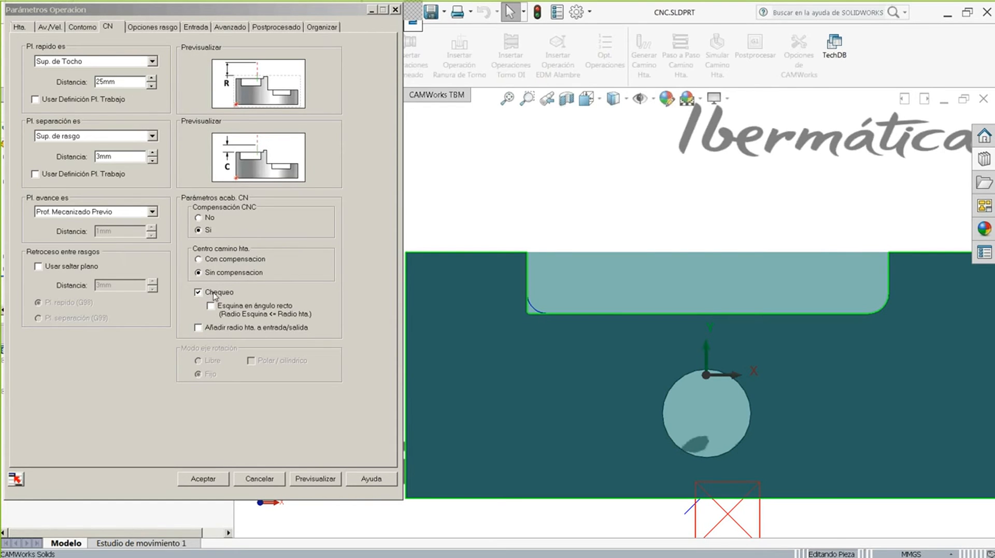
- Enable Esquina en ángulo recto and preview the square-cornered toolpath
click(210, 305)
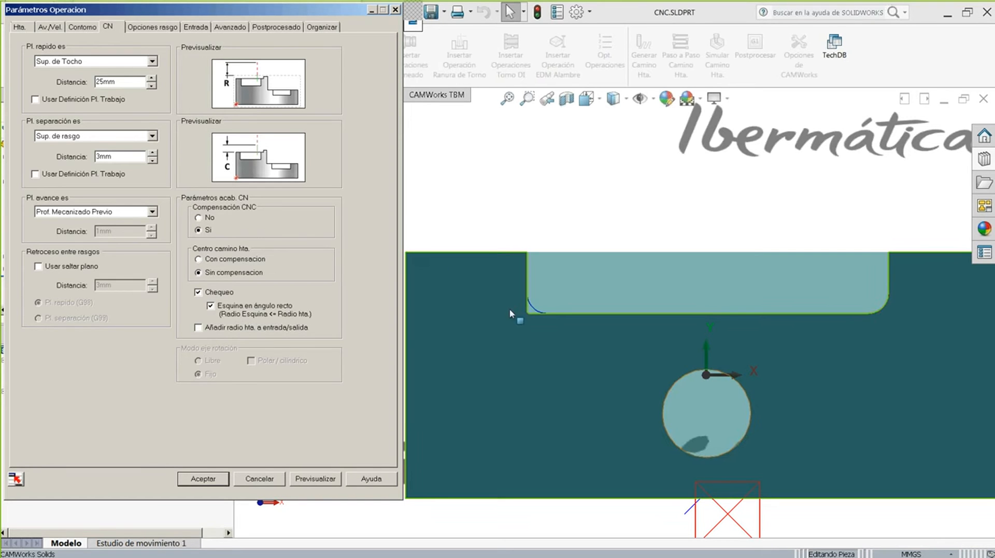
click(315, 478)
scroll(550, 314, down, 3)
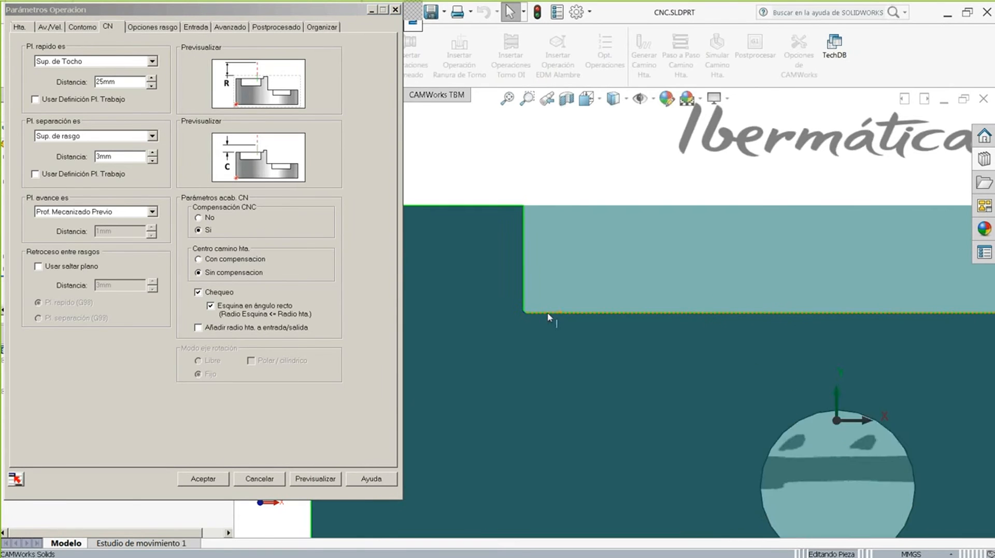
scroll(549, 317, down, 5)
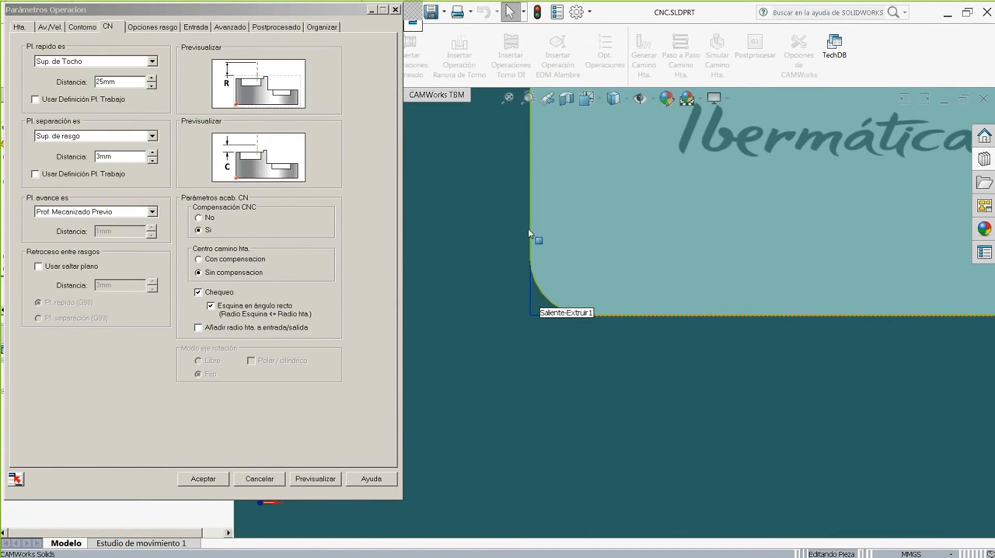
scroll(692, 269, up, 6)
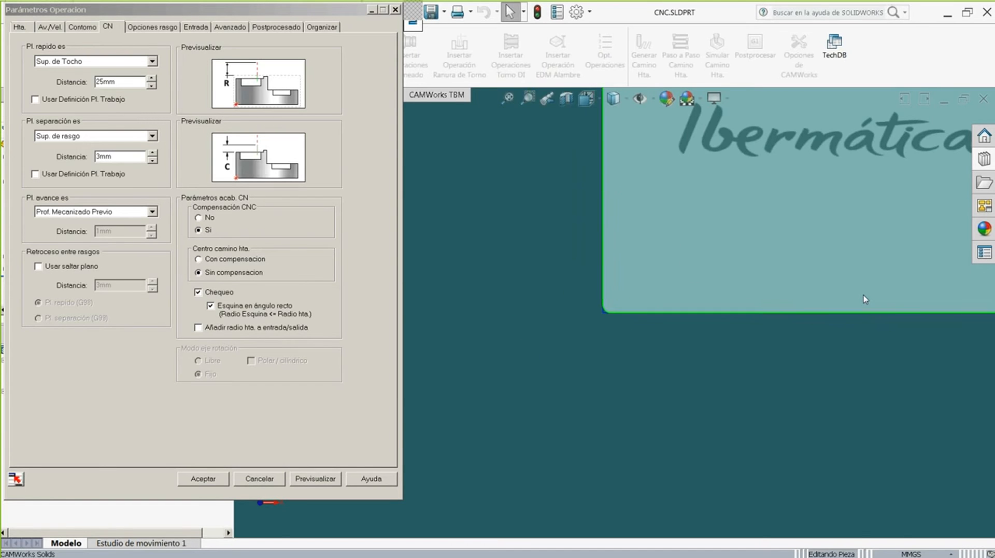
scroll(863, 296, up, 2)
scroll(858, 309, down, 6)
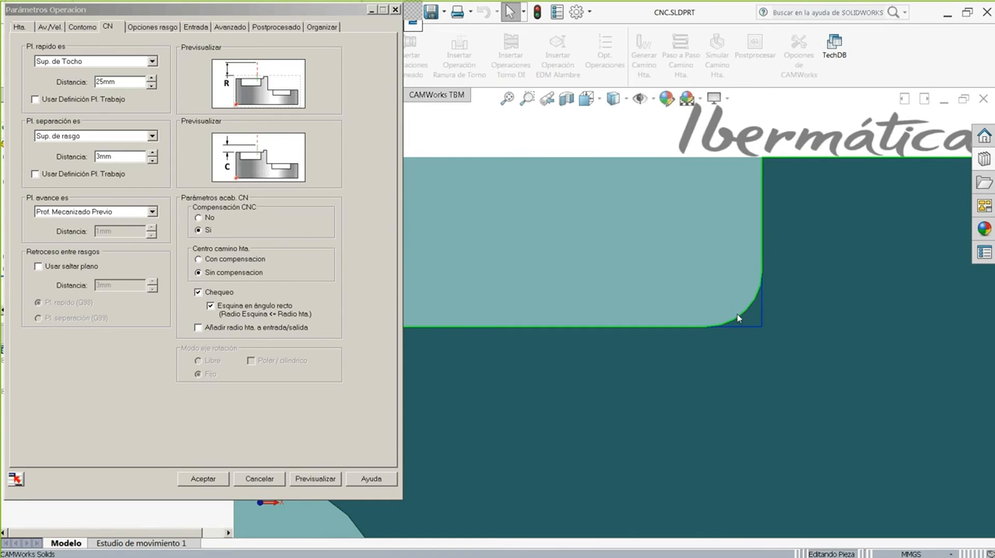
scroll(496, 306, up, 5)
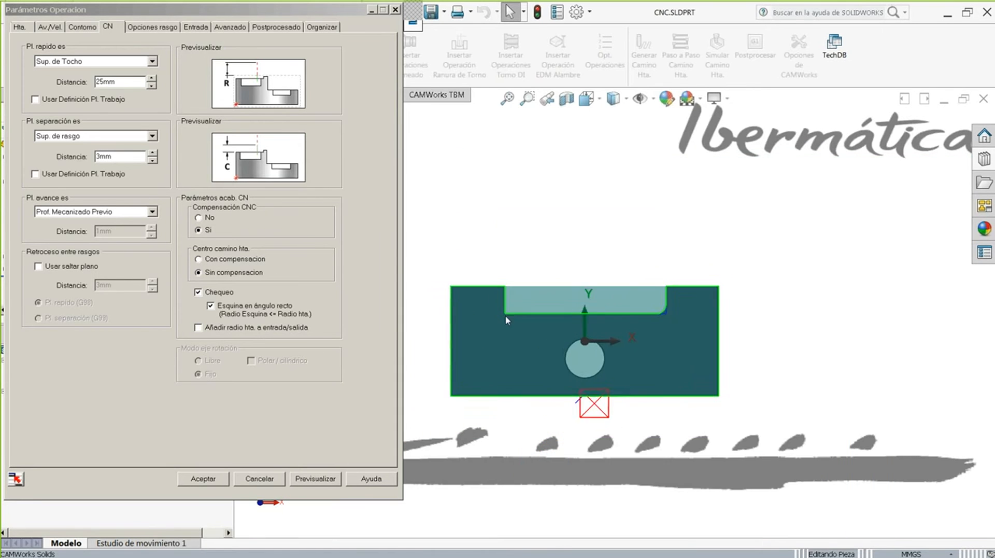
- Enable Añadir radio hta. a entrada/salida and show the Entrada lead-in settings
click(21, 28)
click(108, 27)
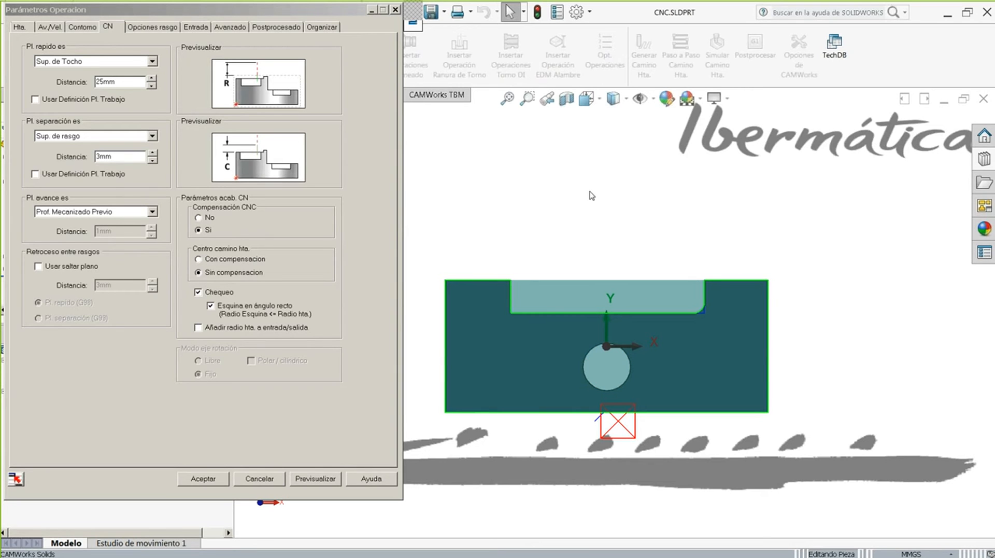
scroll(585, 456, down, 2)
scroll(604, 389, down, 2)
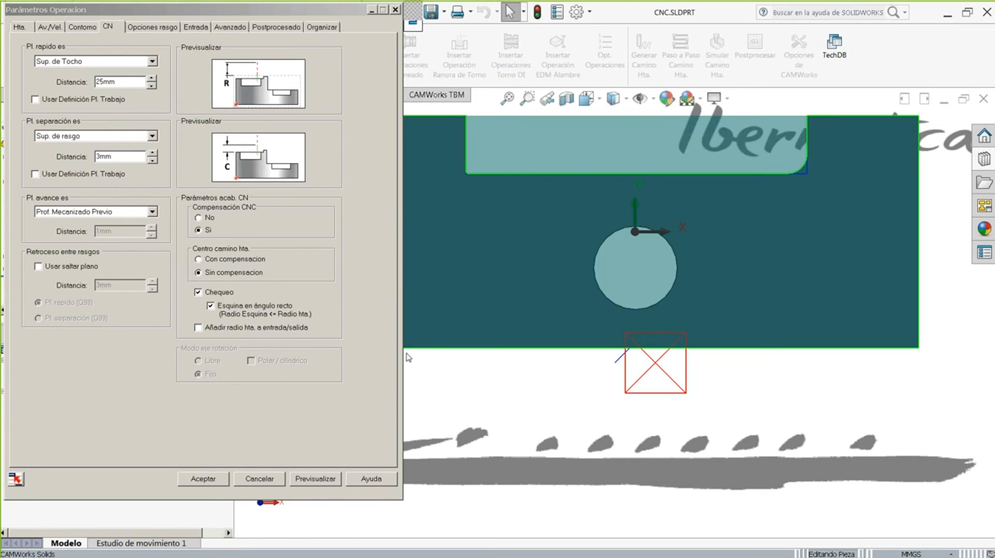
click(201, 330)
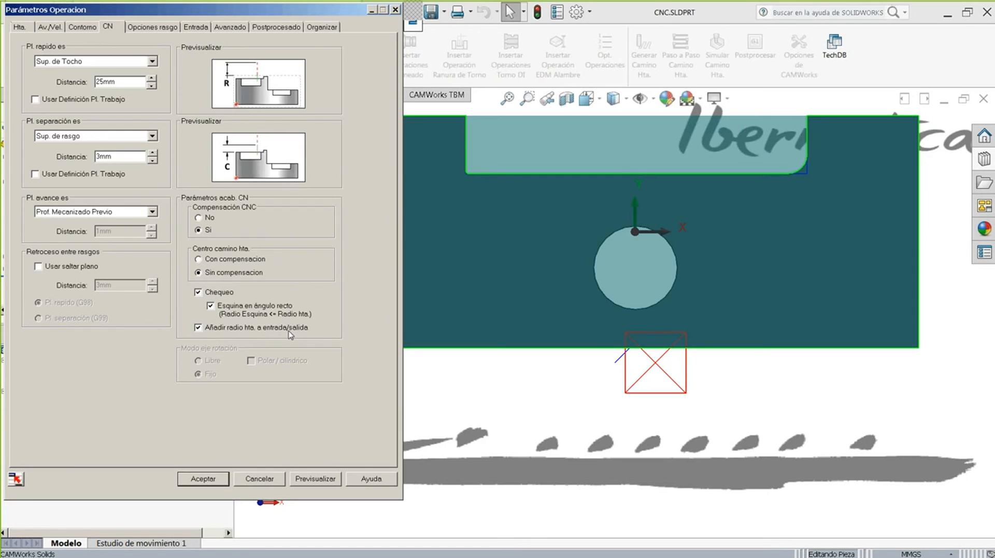
click(195, 27)
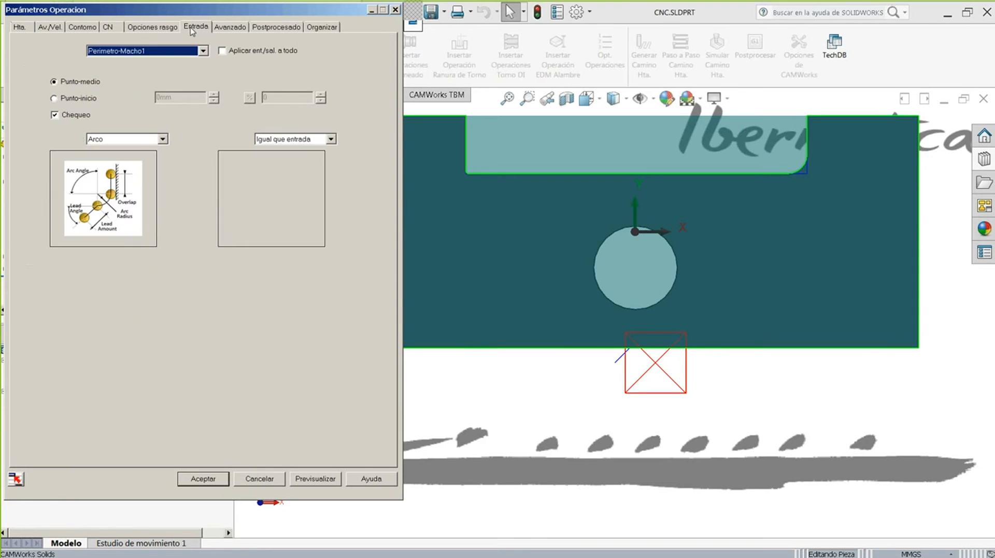
- Preview the radius 10 arc lead-in on Perimetro-Macho1 and orbit the plate in 3D
double_click(137, 357)
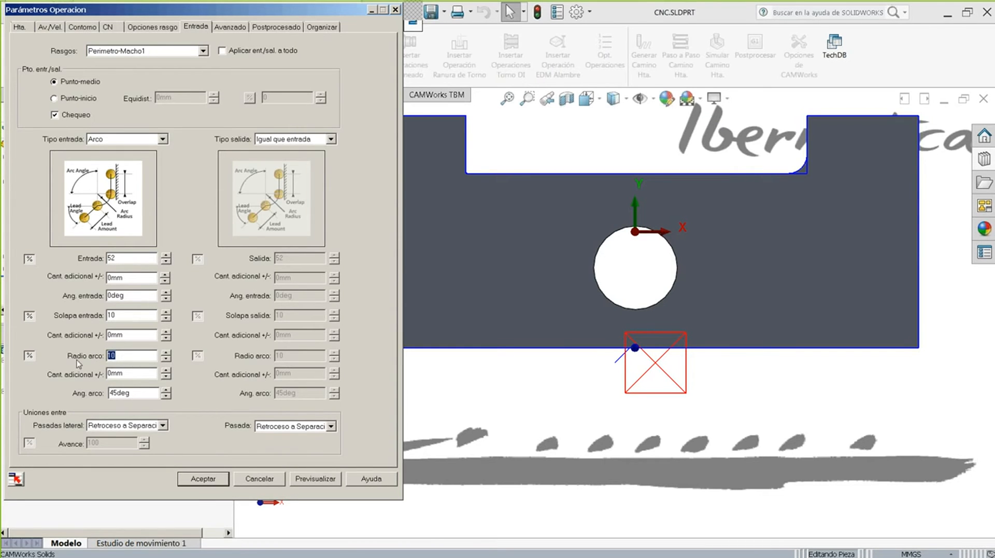
click(108, 29)
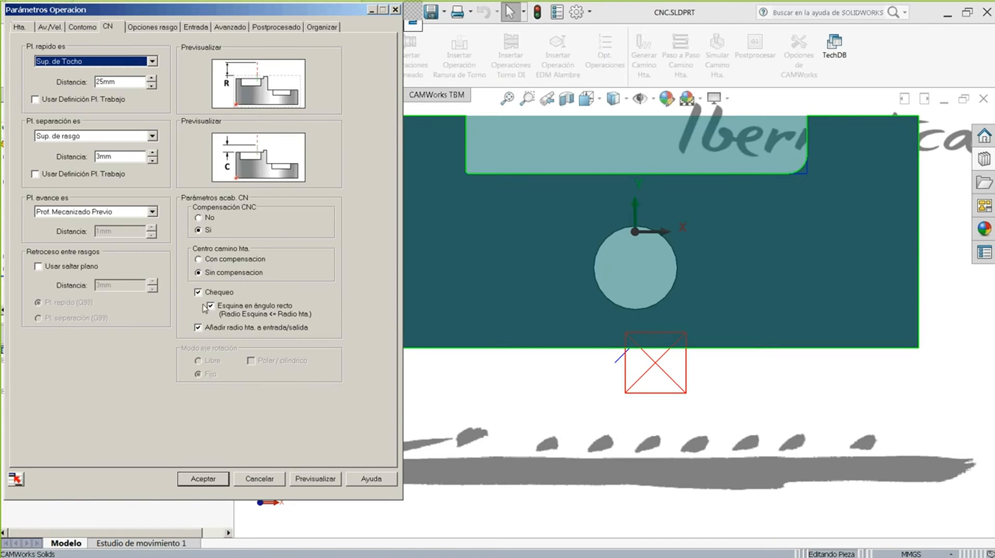
click(191, 28)
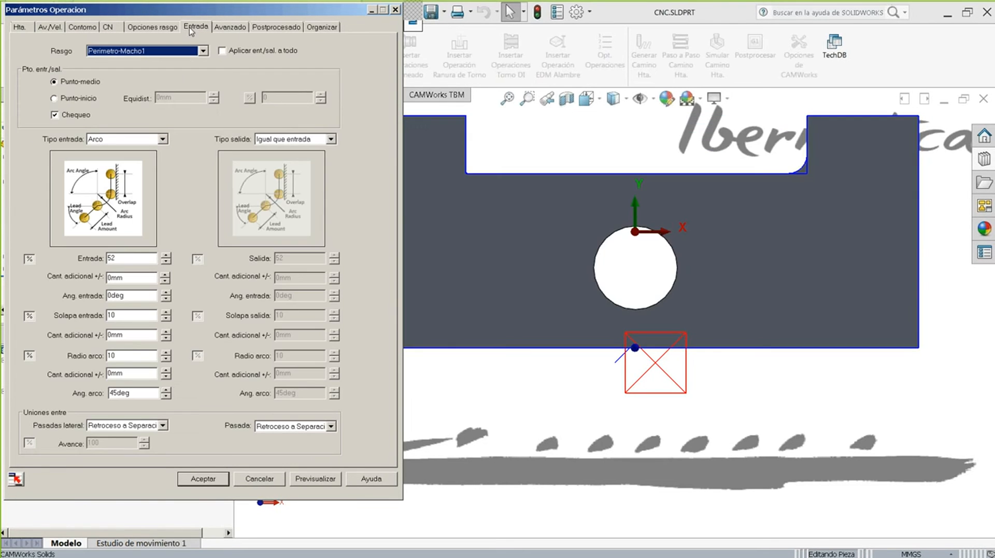
drag(124, 357, 89, 355)
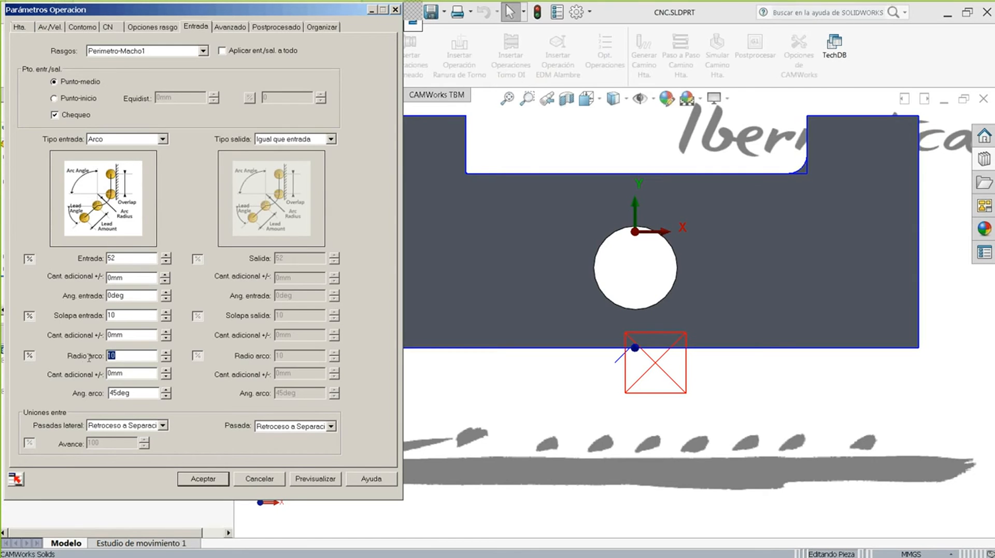
click(326, 482)
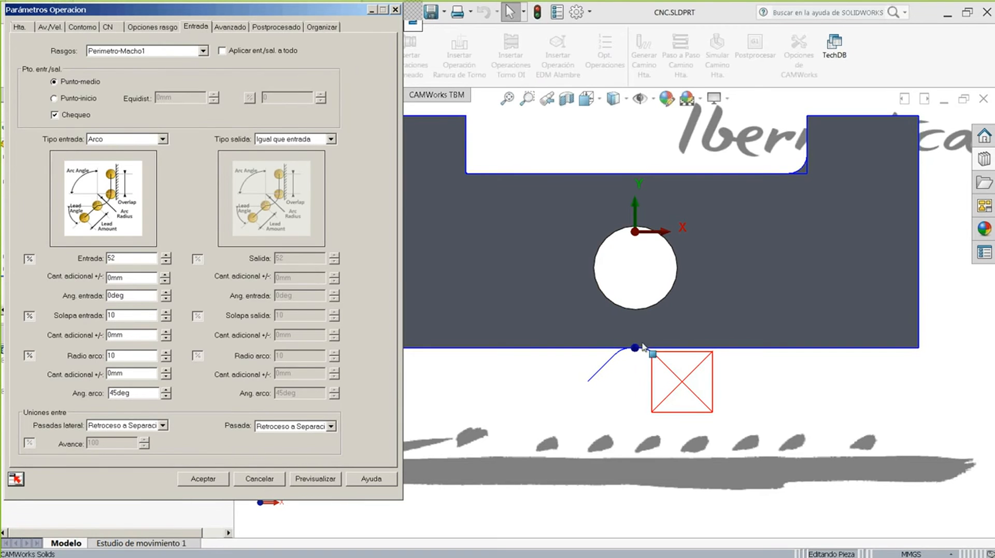
scroll(607, 347, up, 3)
middle_drag(608, 349, 578, 182)
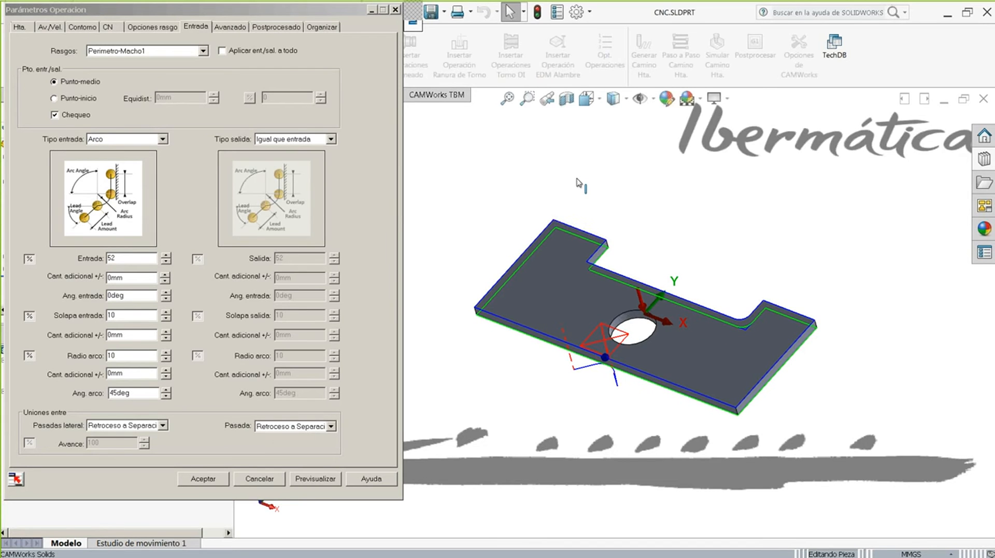
drag(299, 5, 305, 17)
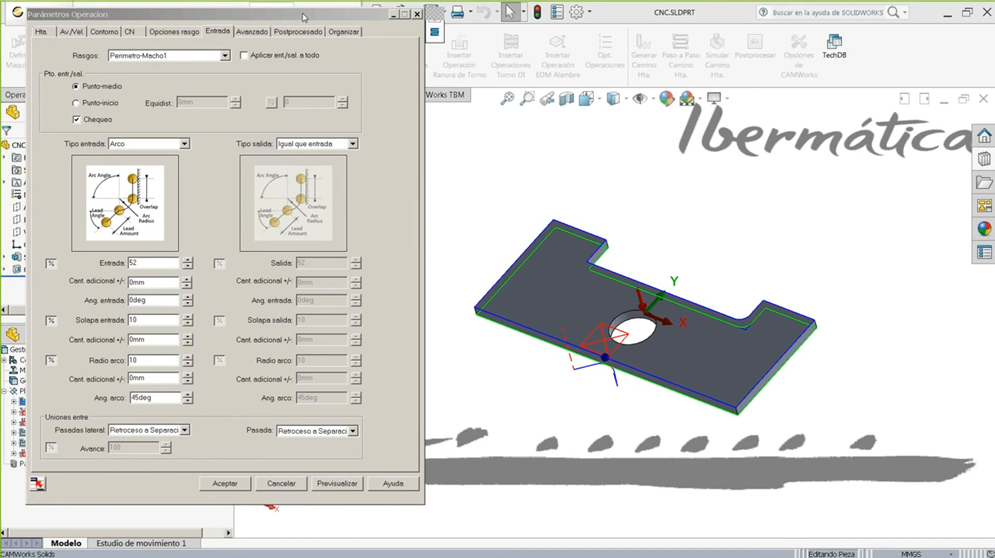
click(304, 17)
- Accept Fresado de contorno1's parameters, show slide 10 'Fresa', then return to CAMWorks
click(224, 483)
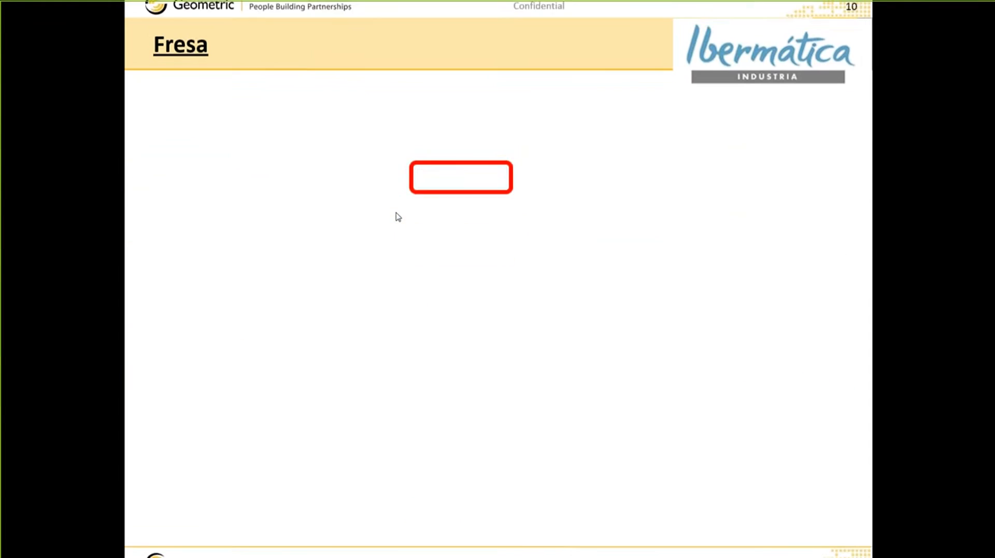
scroll(398, 216, up, 1)
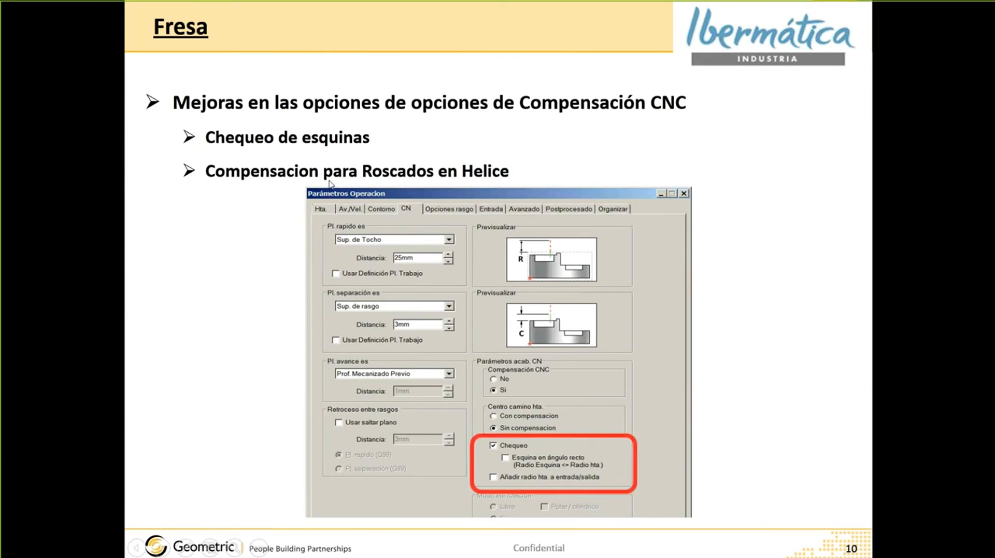
key(alt+Tab)
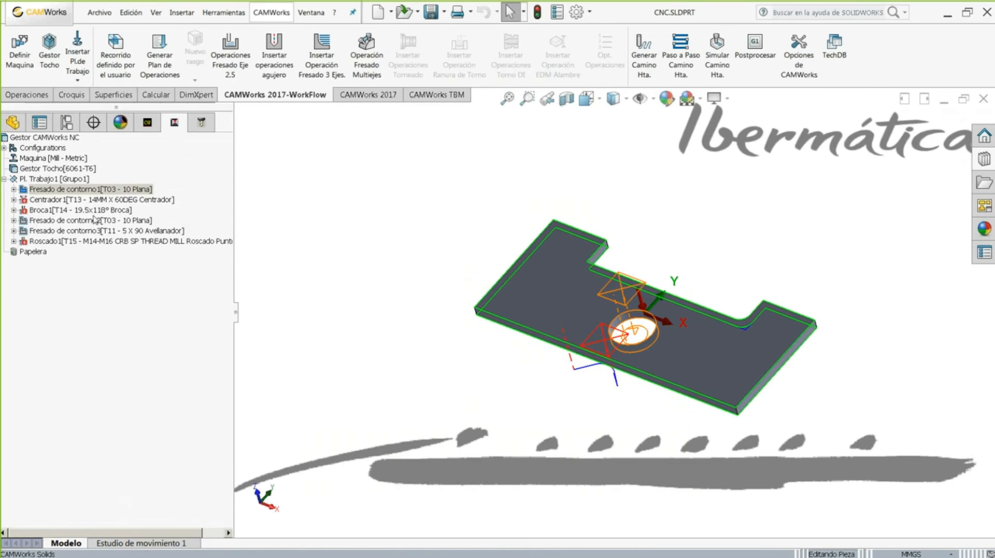
double_click(69, 242)
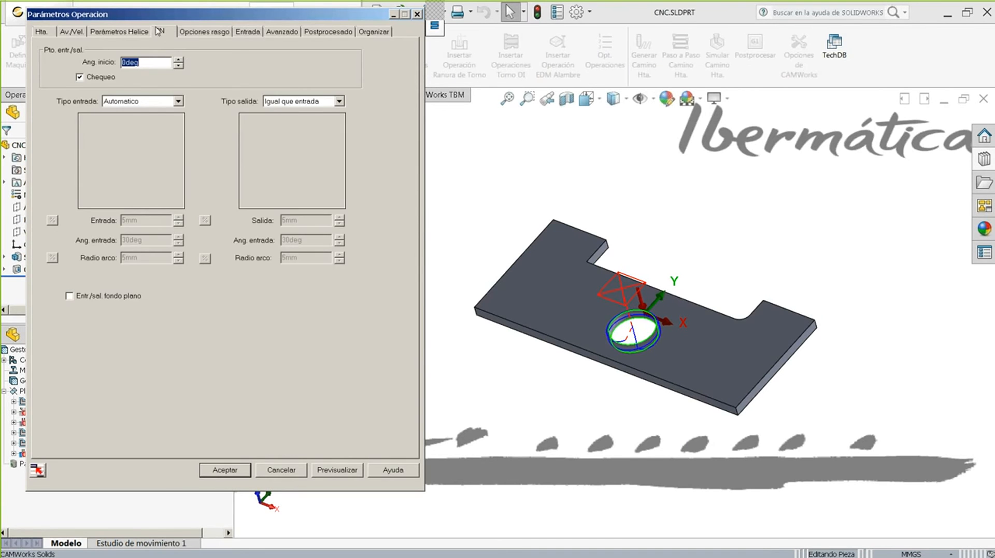
click(159, 31)
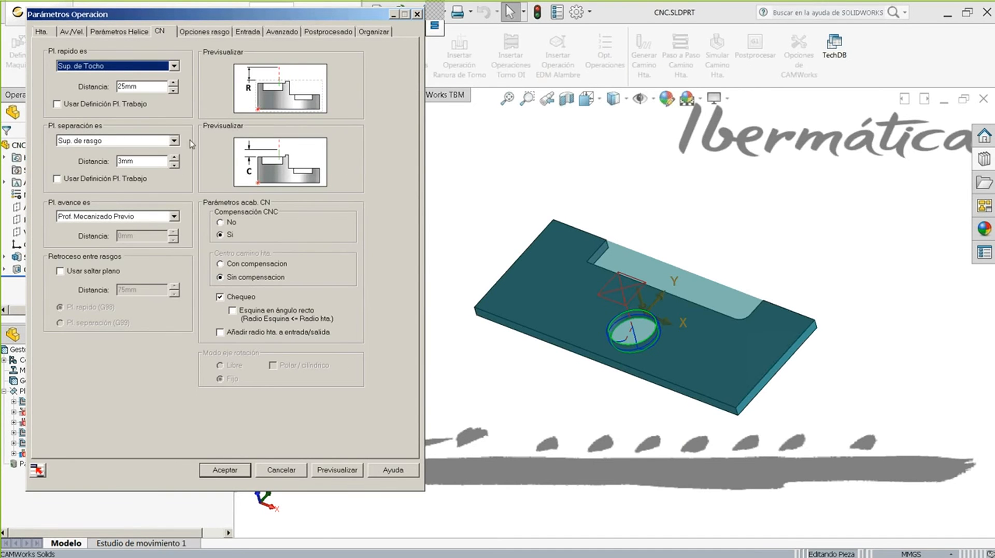
middle_drag(530, 189, 510, 181)
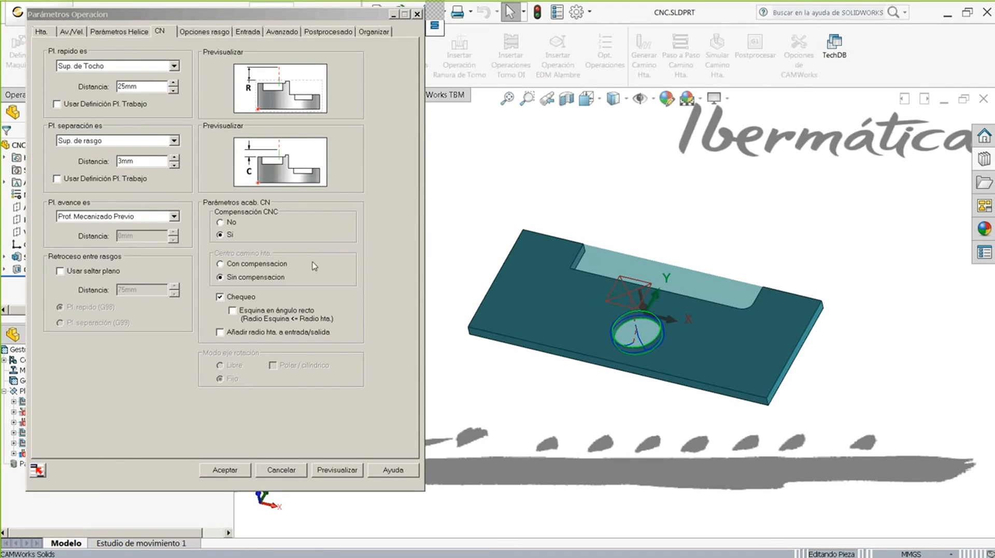
click(231, 233)
click(224, 222)
click(234, 263)
click(328, 470)
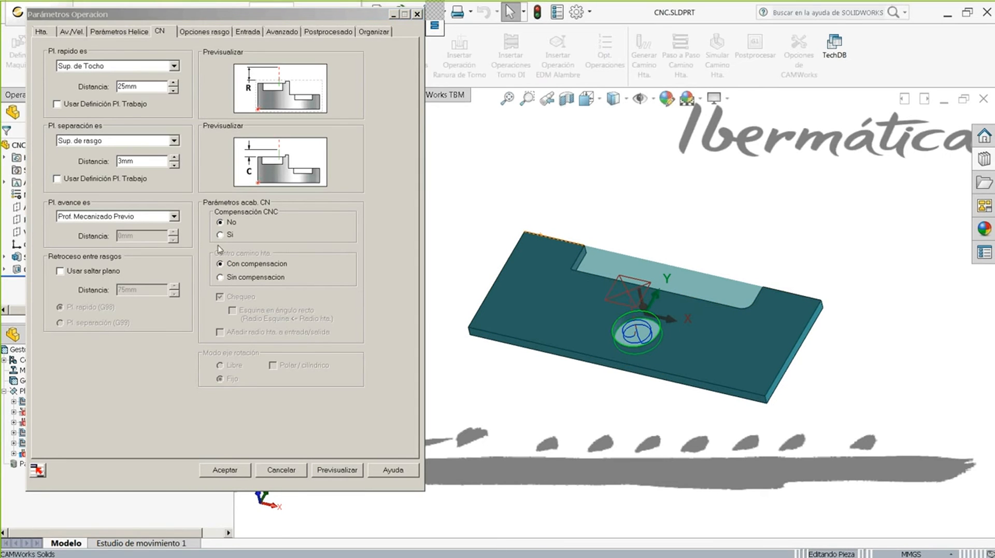
click(227, 236)
click(229, 276)
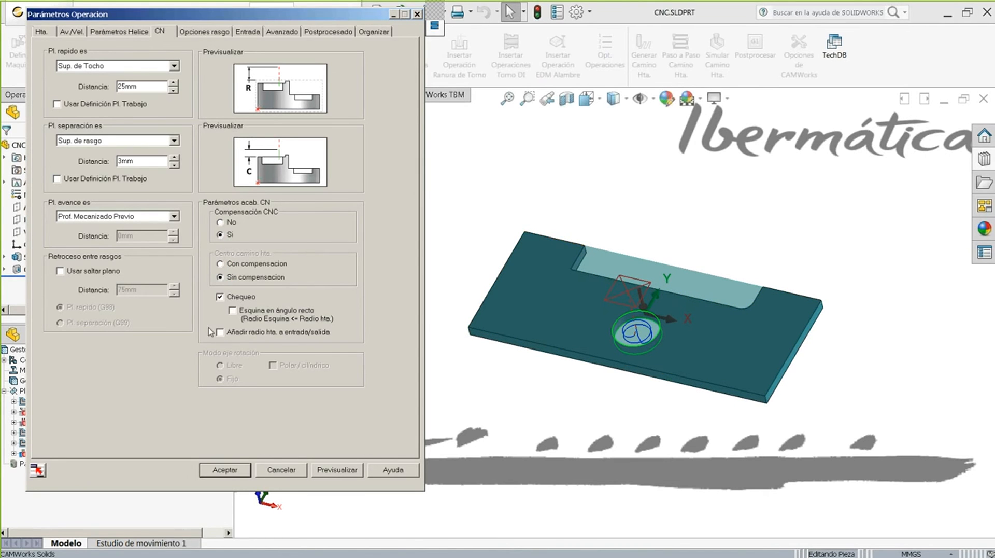
click(263, 471)
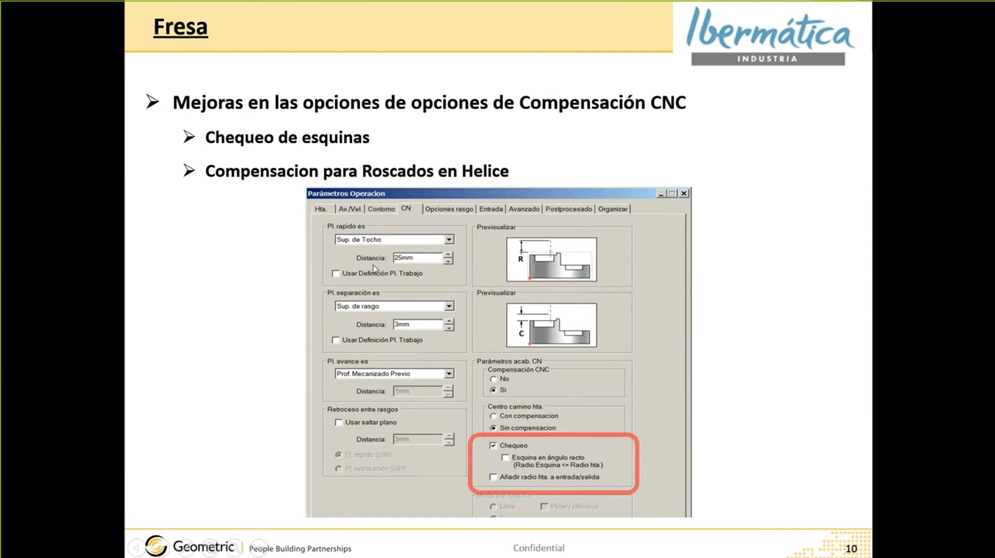
- Show slide 11 on lead-in/out for all contour milling features, then return to CAMWorks
click(359, 240)
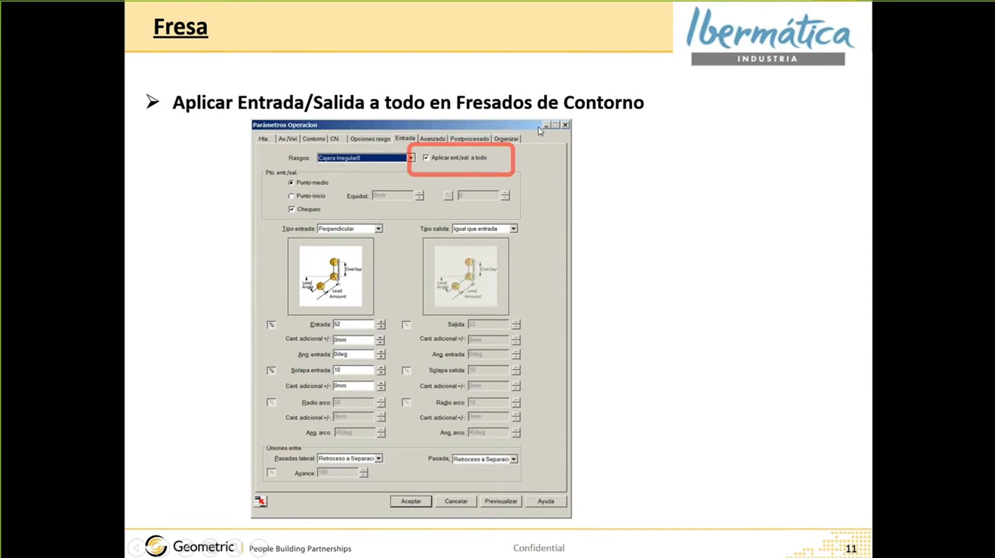
key(alt+Tab)
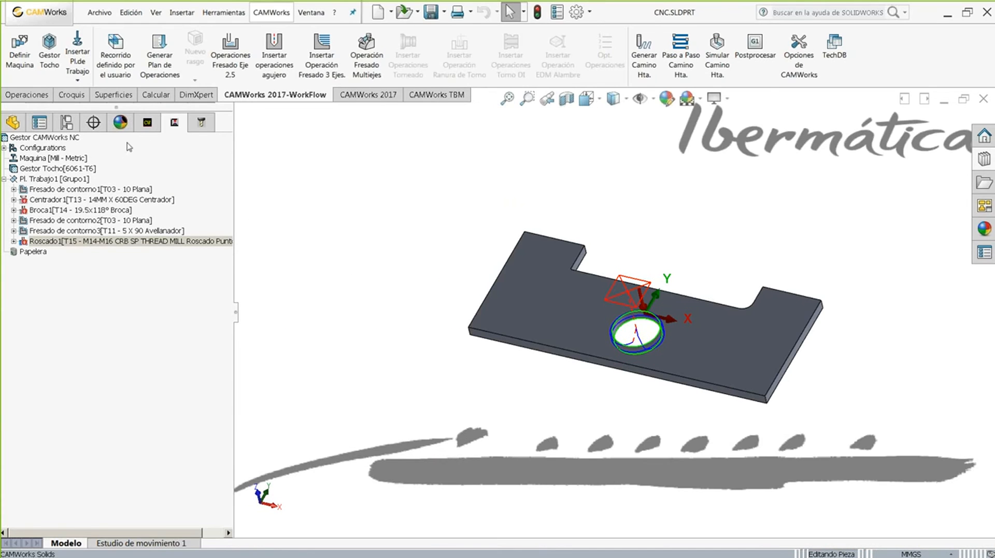
- Bring FRESA.SLDPRT forward, view the pocket face normal, and edit Fresado de contorno3
click(315, 14)
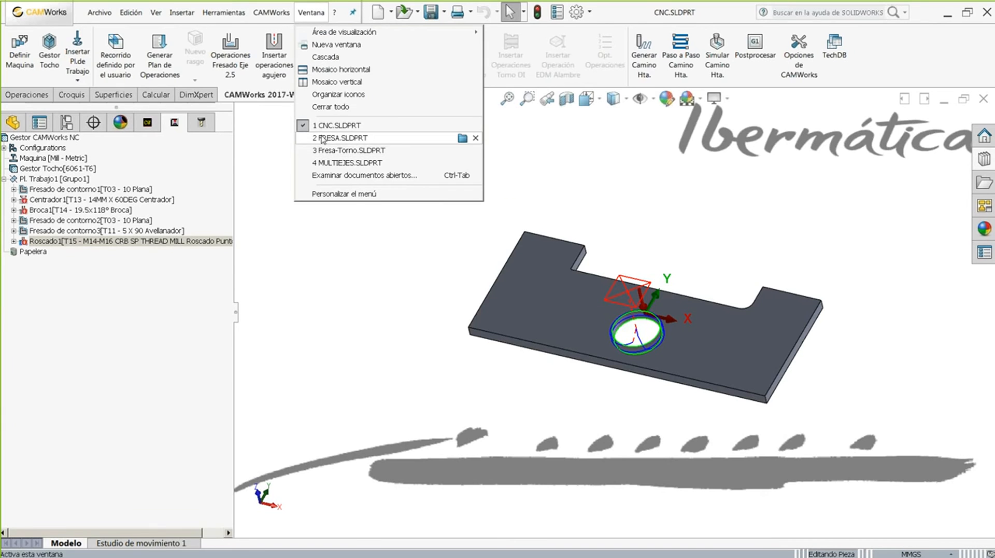
click(322, 138)
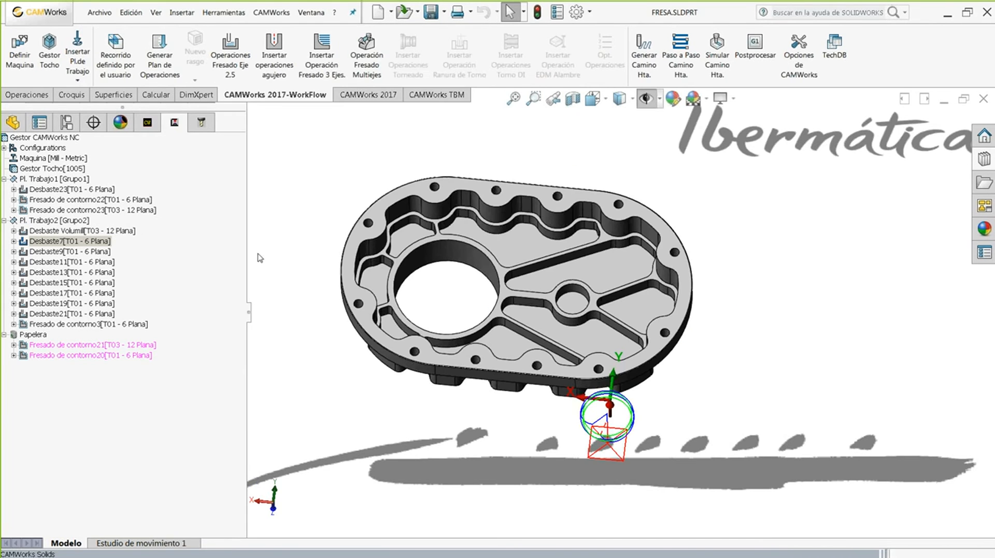
click(79, 325)
middle_drag(280, 207, 456, 234)
click(495, 225)
click(584, 194)
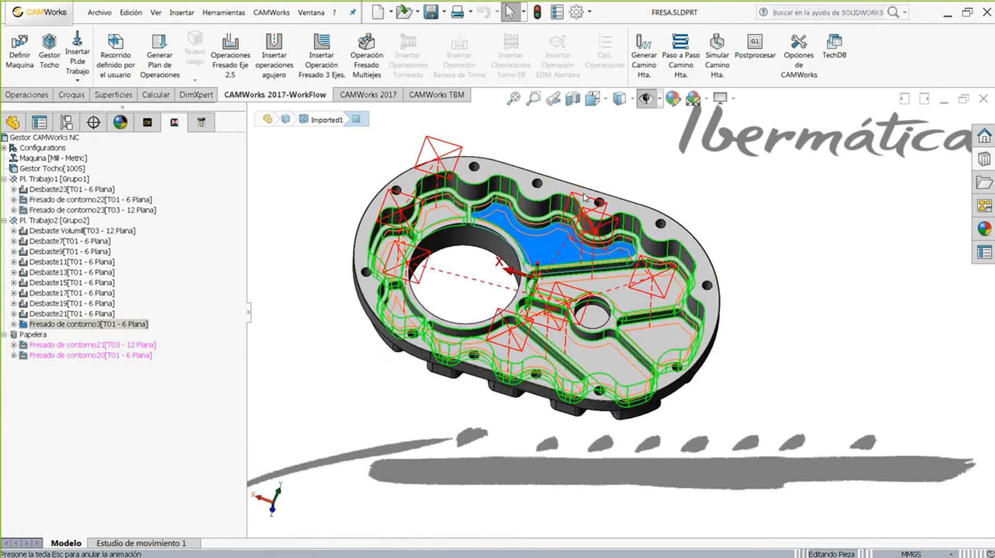
click(340, 211)
scroll(619, 318, up, 2)
scroll(792, 378, down, 1)
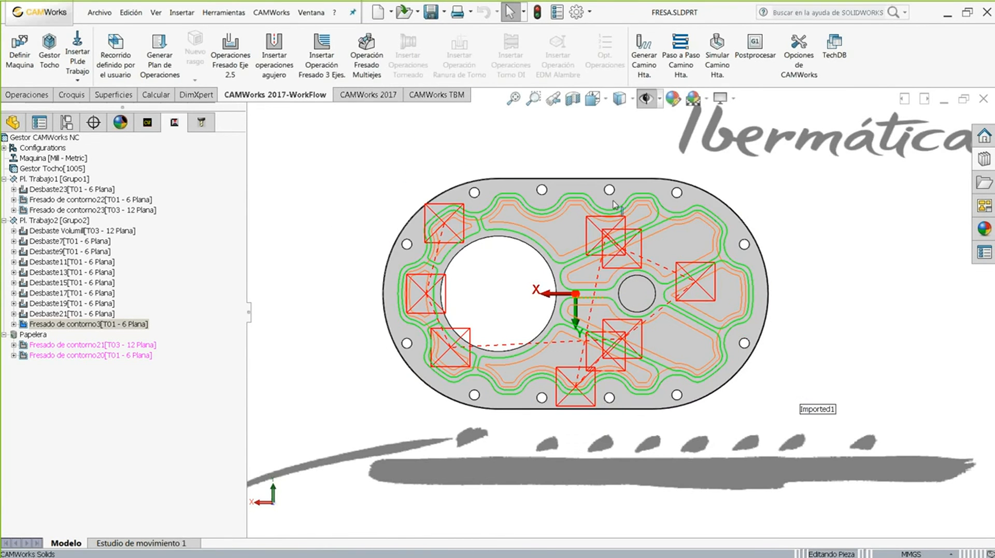
double_click(37, 327)
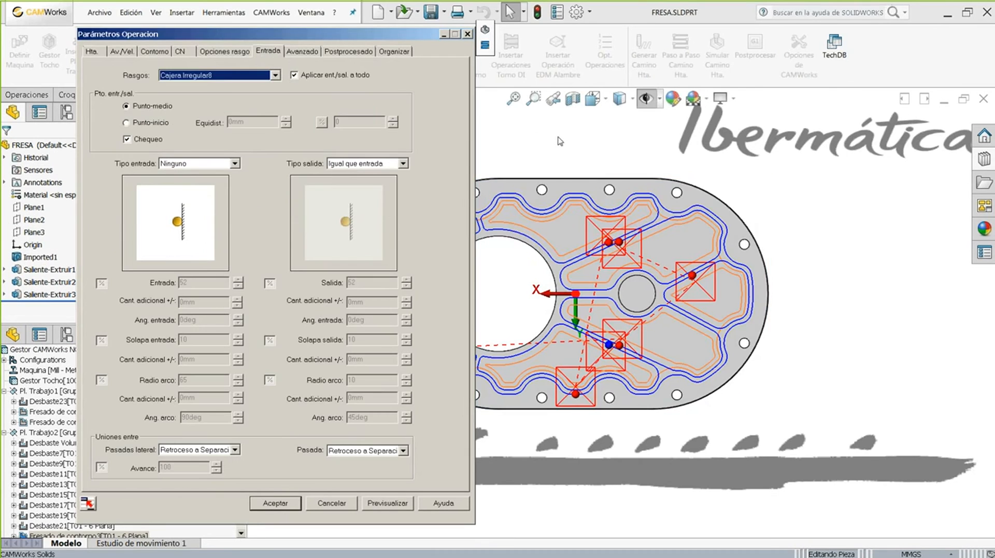
- Preview a radius 25 arc lead-in with Aplicar ent/sal. a todo turned off
click(559, 141)
scroll(548, 376, down, 6)
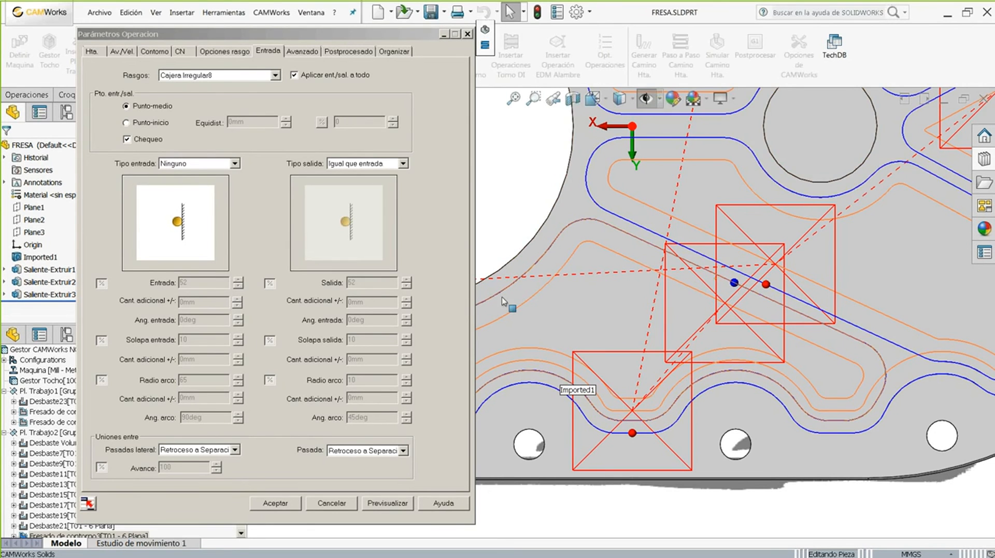
click(294, 75)
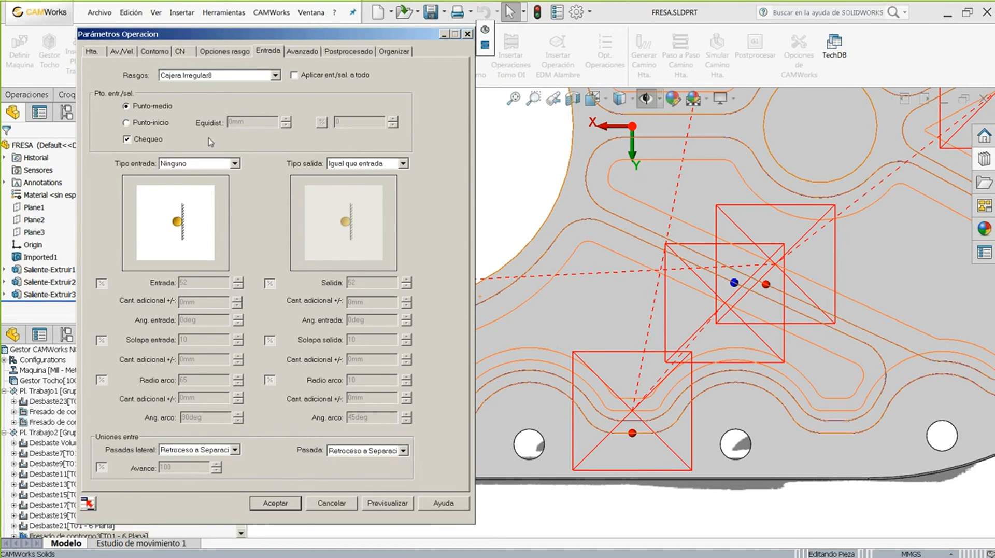
click(185, 165)
click(186, 209)
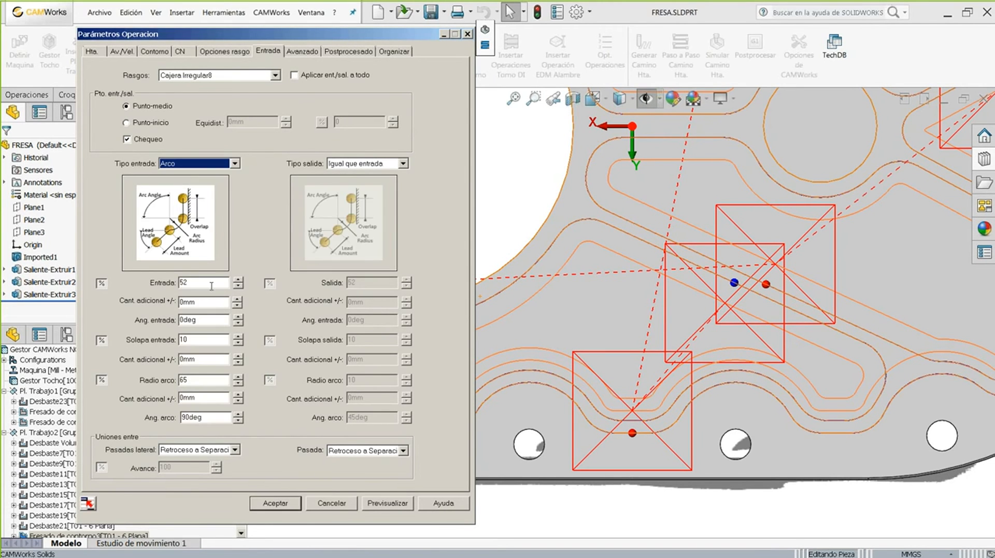
click(387, 502)
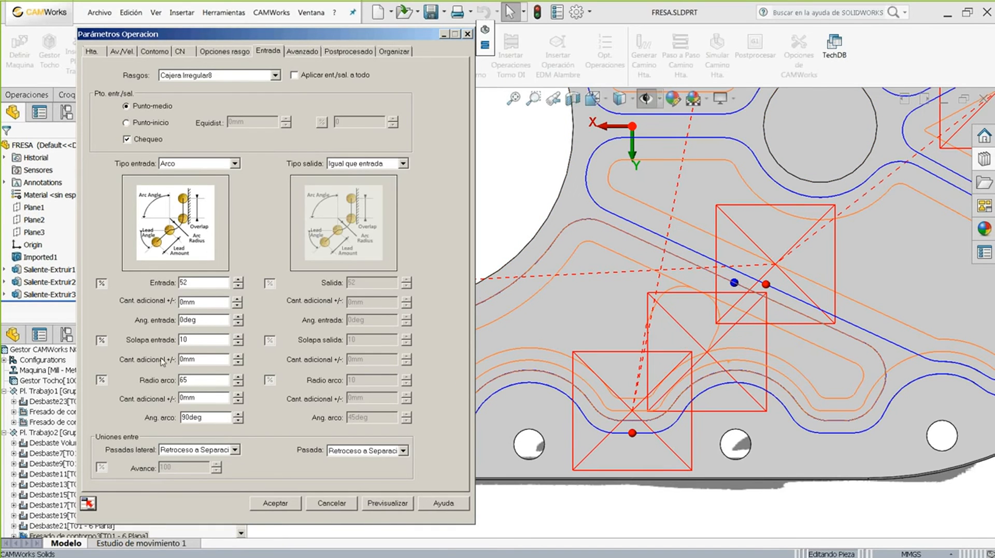
double_click(198, 380)
text(25)
click(373, 502)
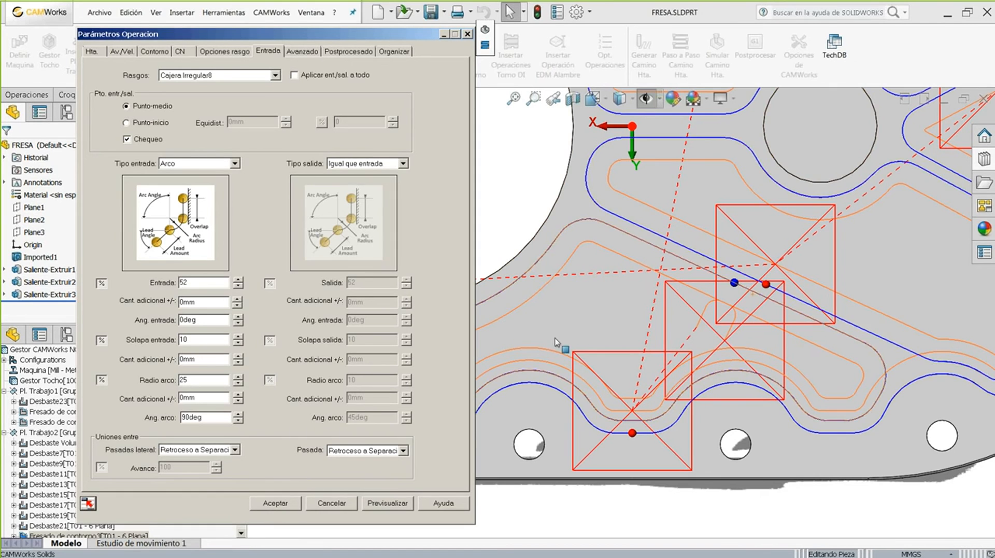
scroll(662, 319, up, 5)
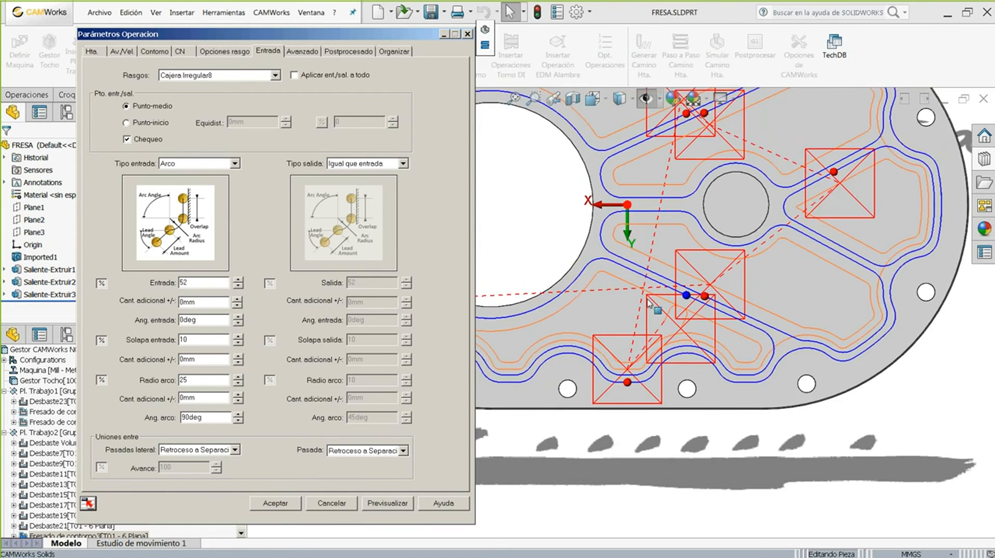
scroll(512, 218, down, 2)
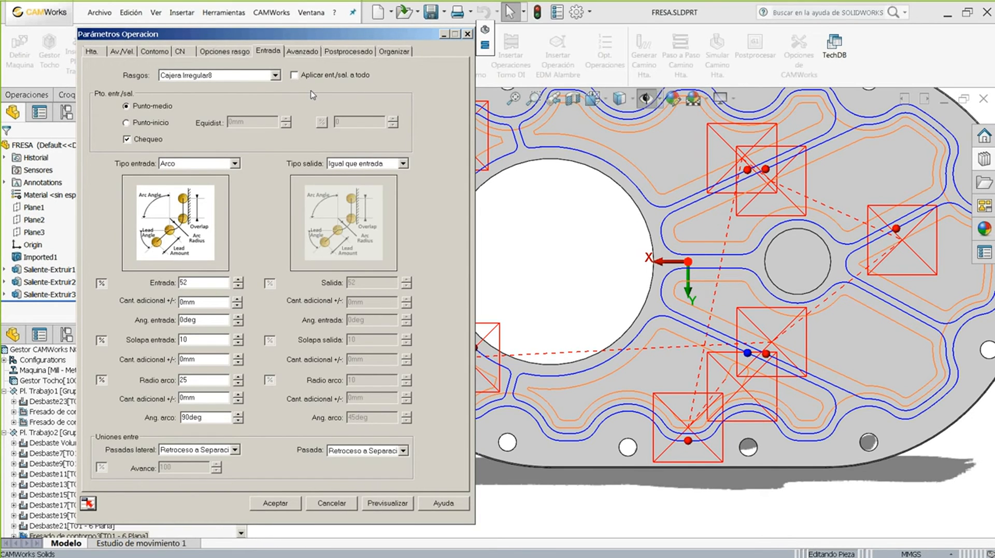
- Apply entry/exit to all features and preview Perpendicular lead-ins
click(295, 75)
click(379, 504)
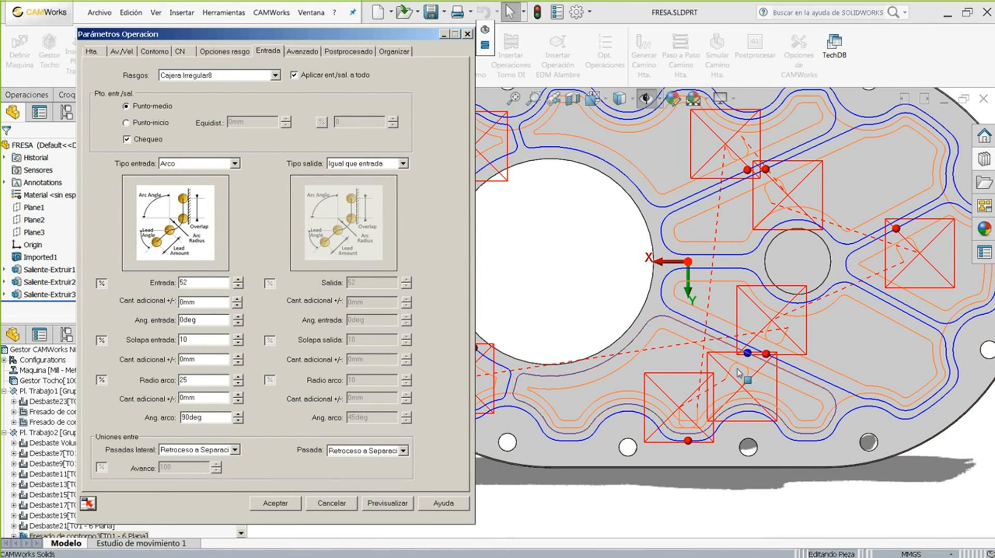
click(186, 166)
click(188, 195)
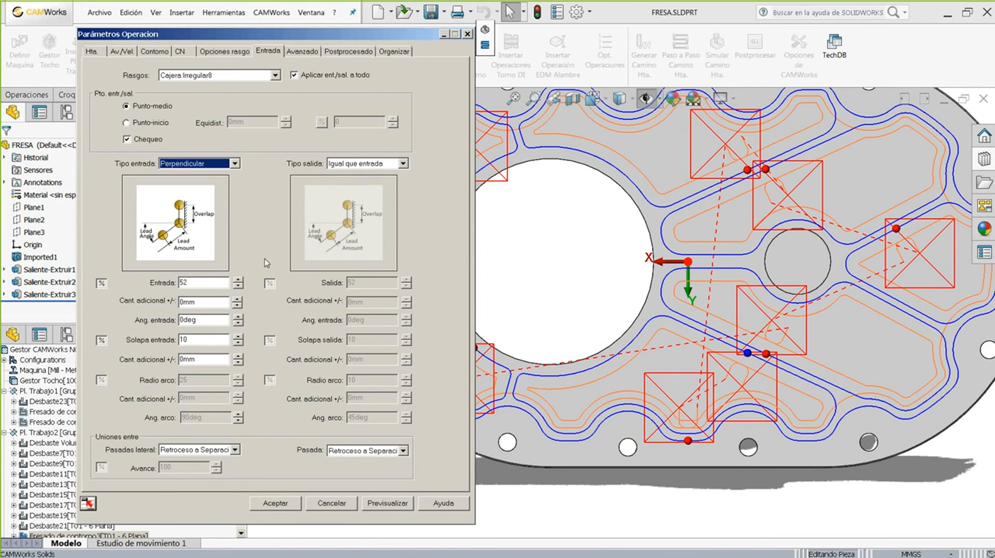
click(377, 499)
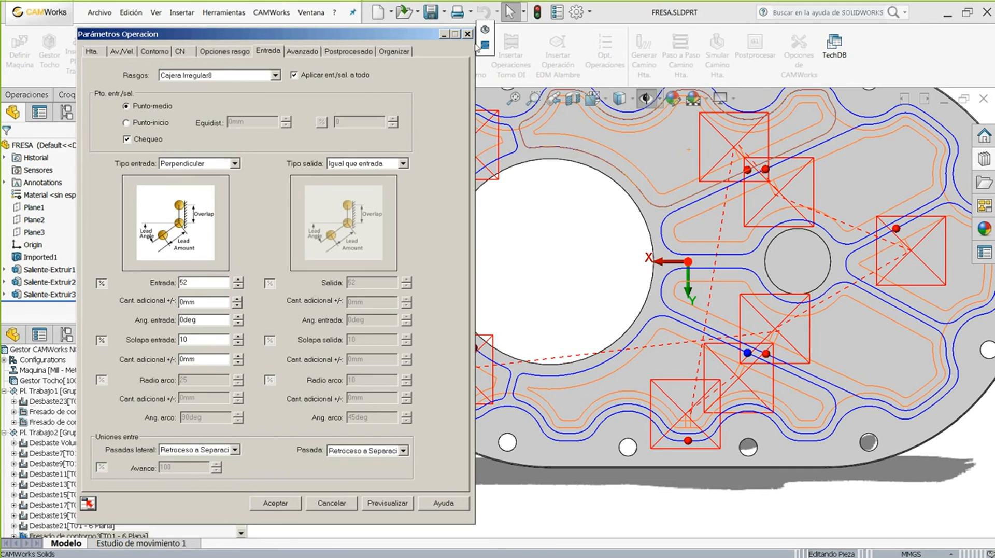
- Turn off apply-to-all, select Cajera Irregular7, and accept to regenerate toolpaths
click(294, 75)
click(765, 357)
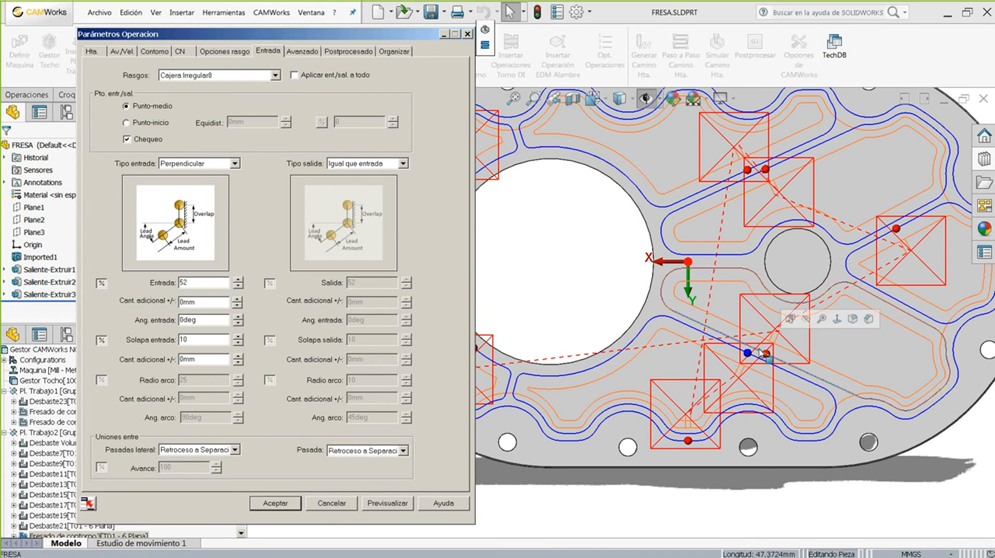
click(717, 258)
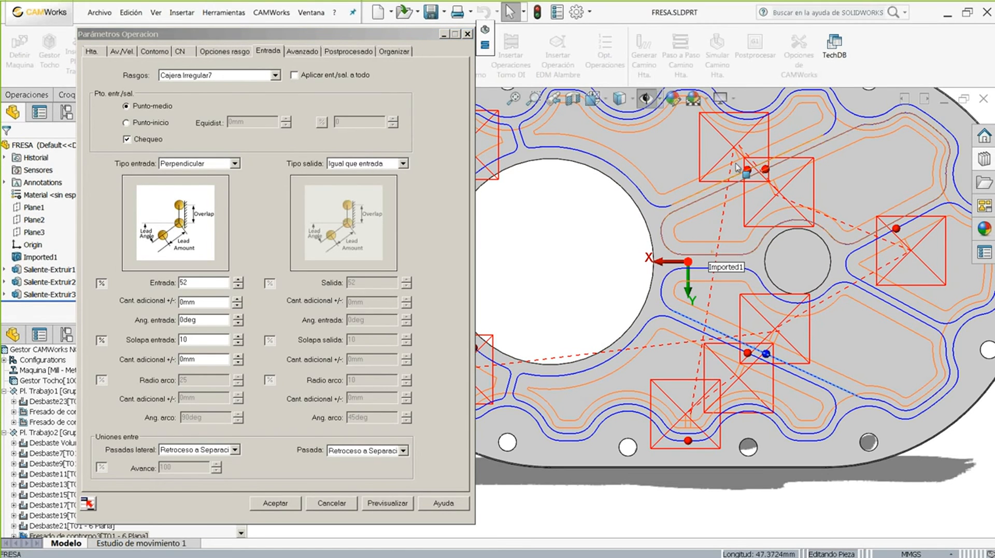
click(274, 503)
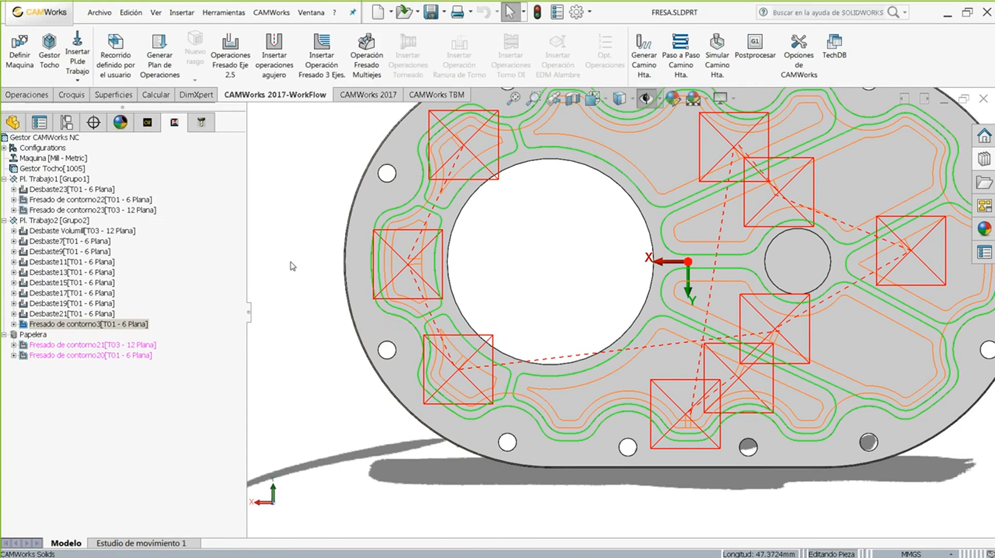
- Fit the part, show slide 12 on multiaxis post parameters, and return to CAMWorks
key(f)
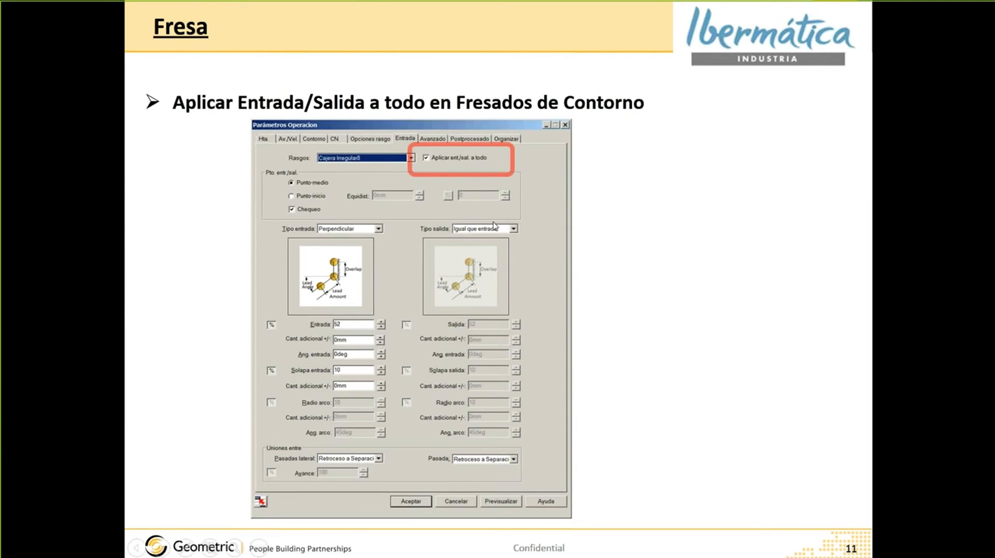
click(493, 226)
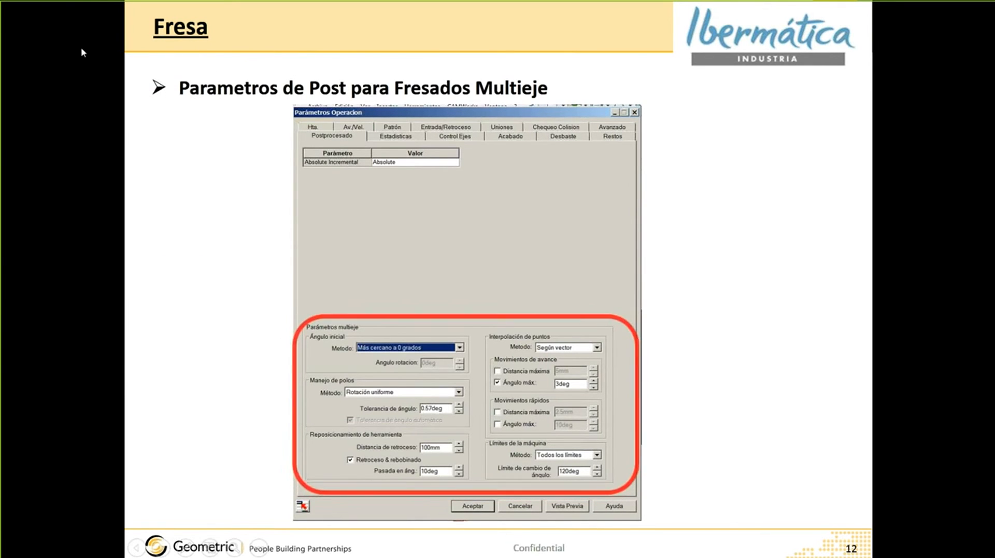
key(alt+Tab)
- Switch to MULTIEJES.SLDPRT and show Fresado Multiejes1's post-processing parameters
click(311, 12)
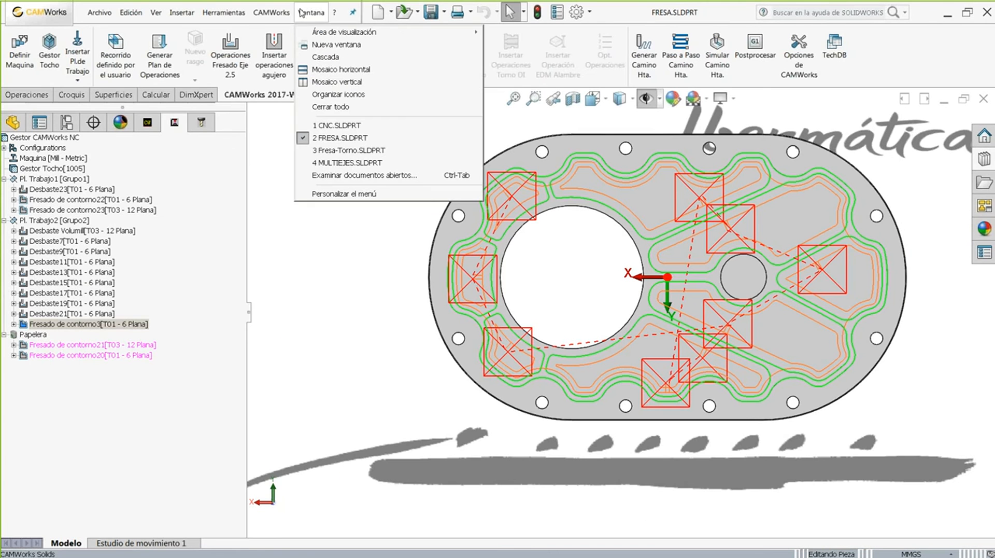
click(343, 162)
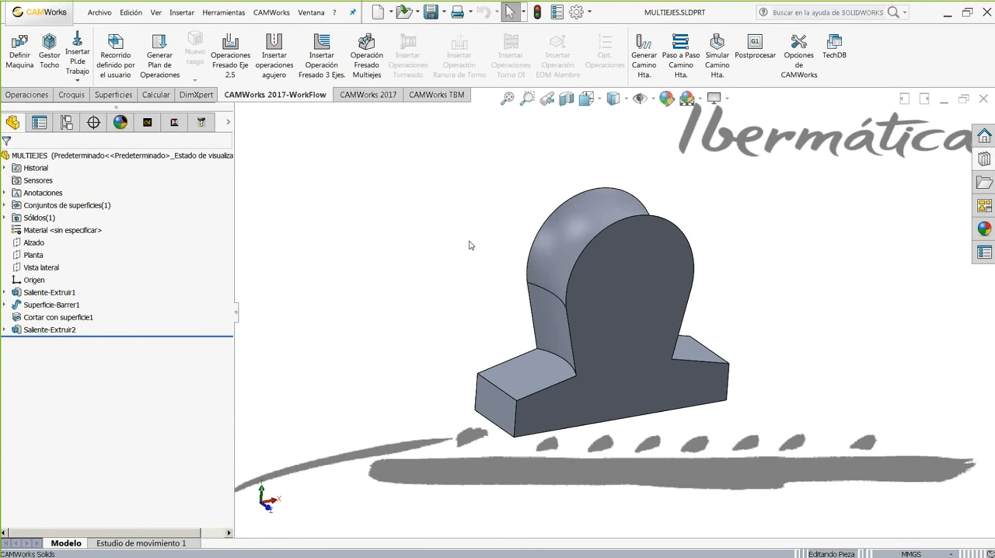
click(174, 122)
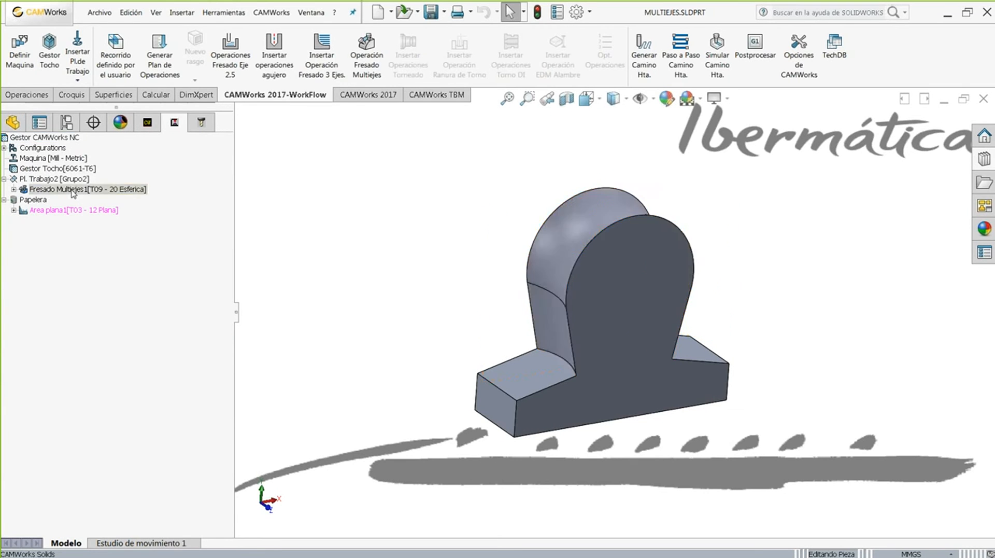
click(73, 191)
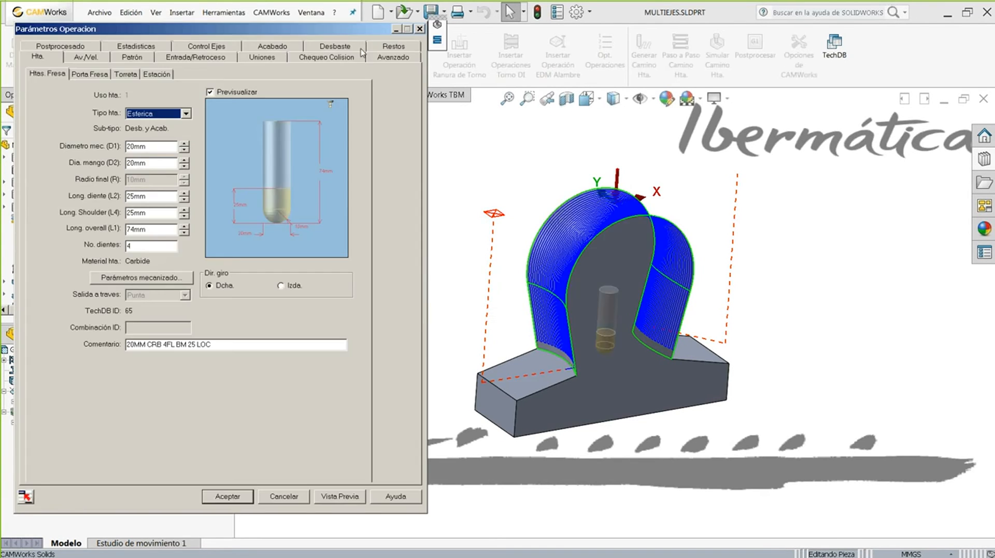
click(74, 47)
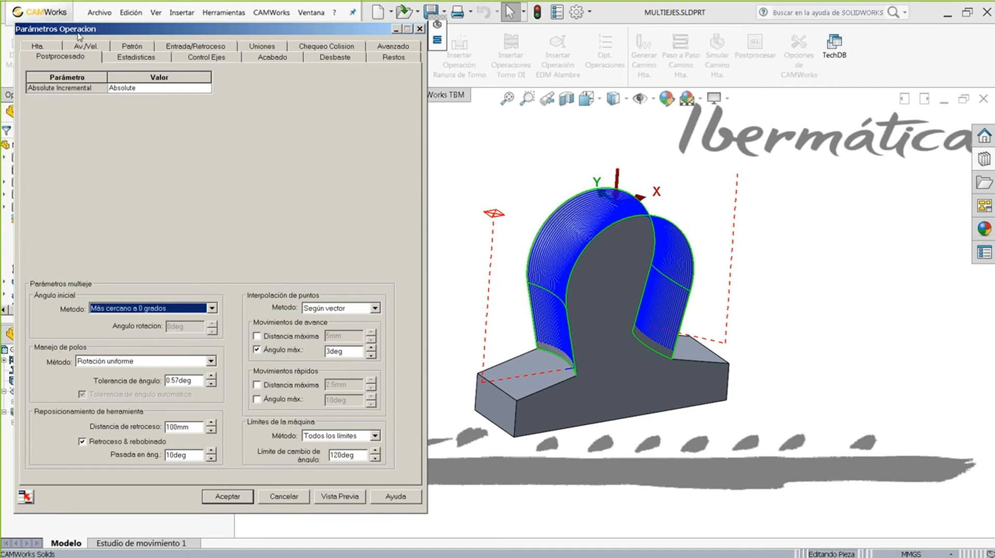
mouse_move(83, 28)
mouse_down()
mouse_move(113, 9)
mouse_move(71, 25)
mouse_up()
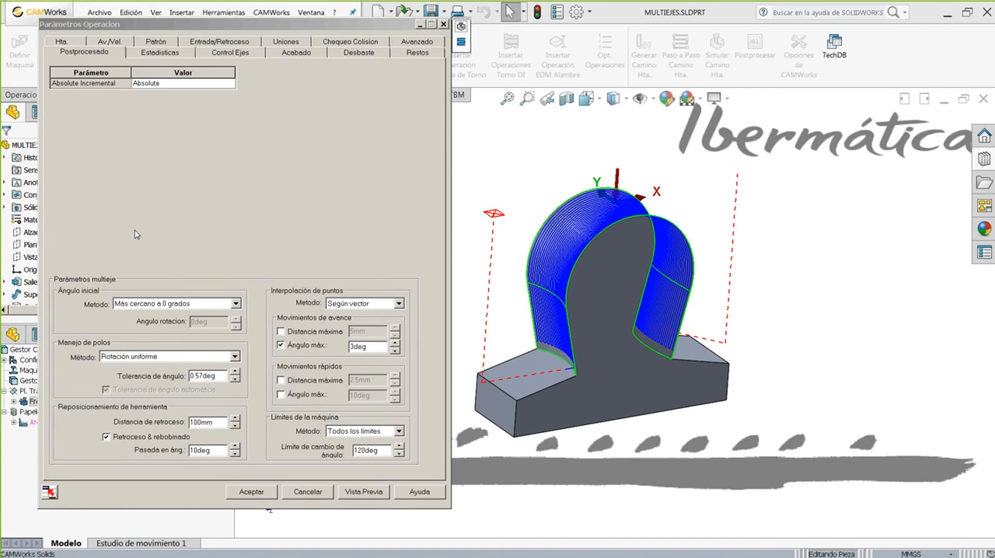
- Orbit the MULTIEJES part to inspect the multiaxis toolpath beside its post-processing settings
middle_drag(493, 164, 554, 190)
scroll(537, 240, up, 2)
scroll(570, 299, down, 3)
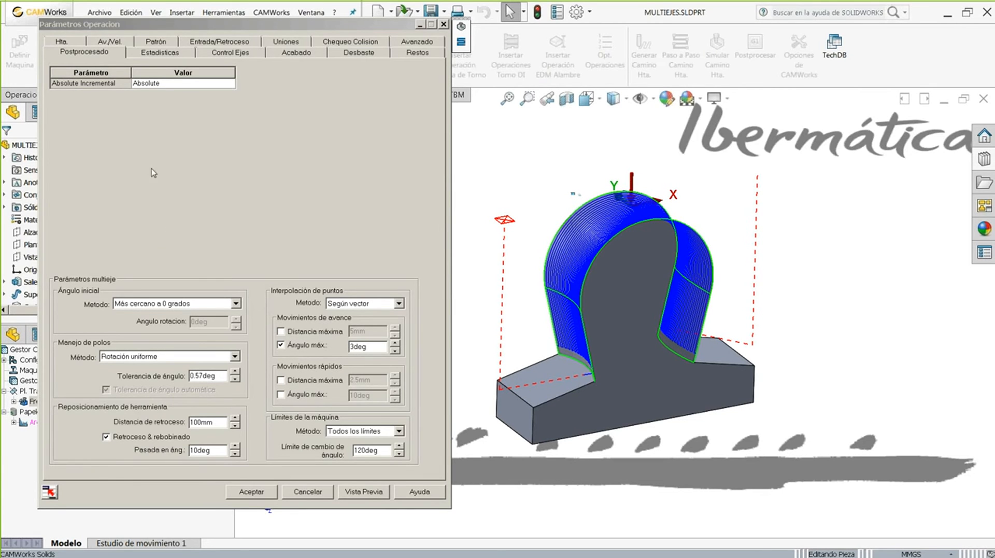
click(163, 182)
middle_drag(488, 167, 494, 170)
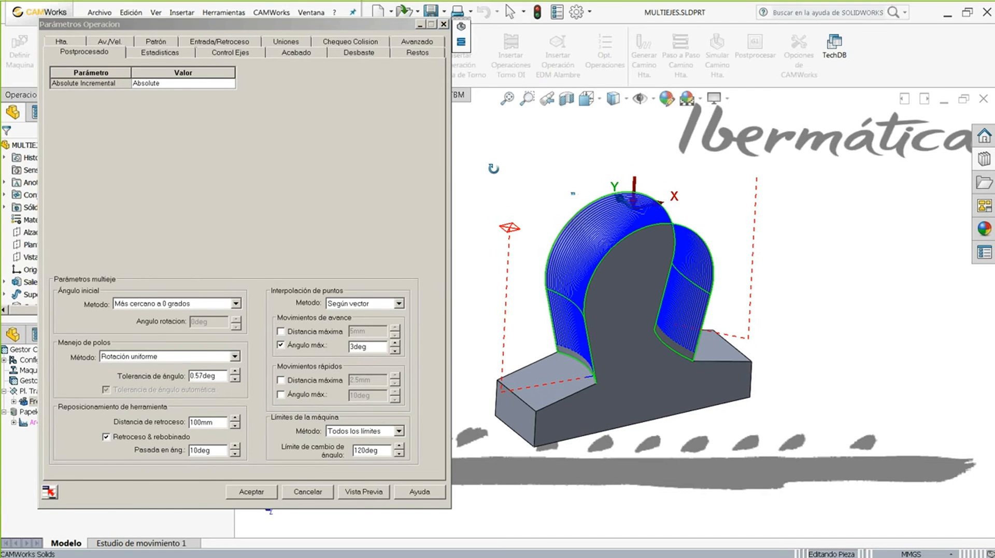
click(269, 179)
middle_drag(570, 165, 563, 172)
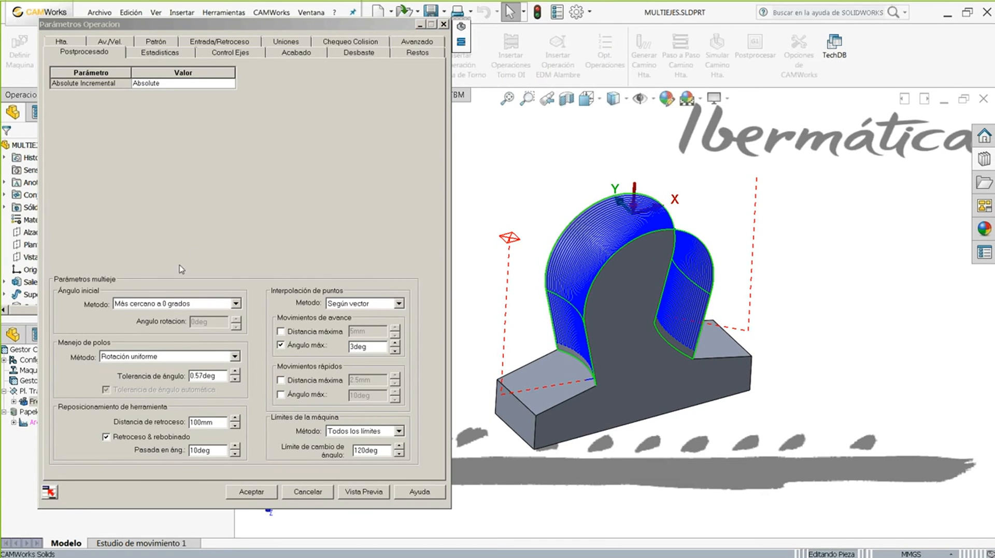
click(130, 206)
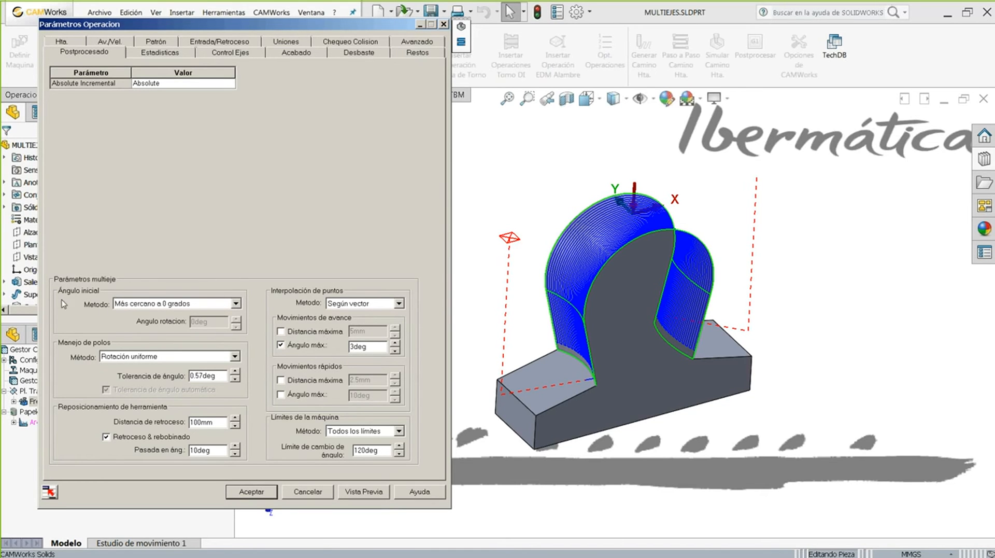
click(138, 305)
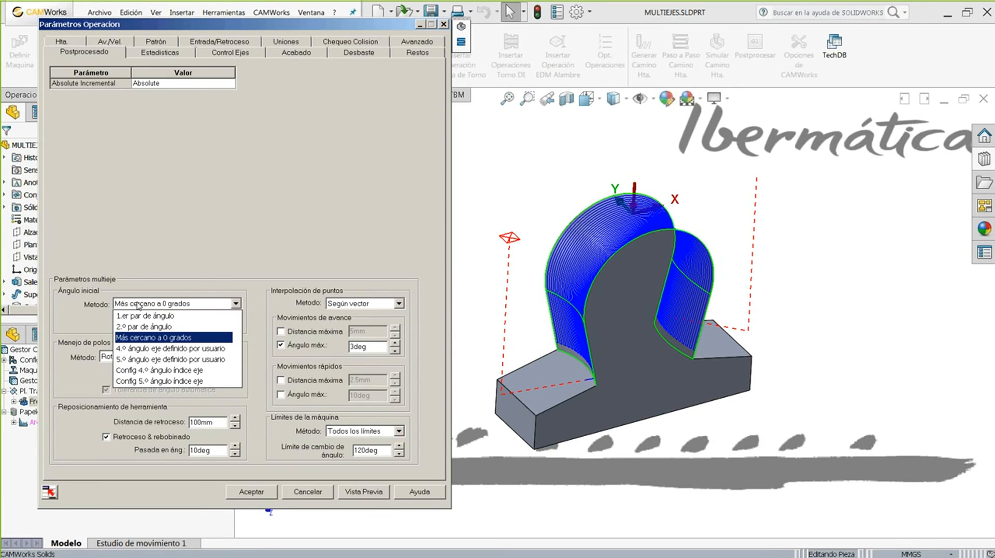
click(155, 200)
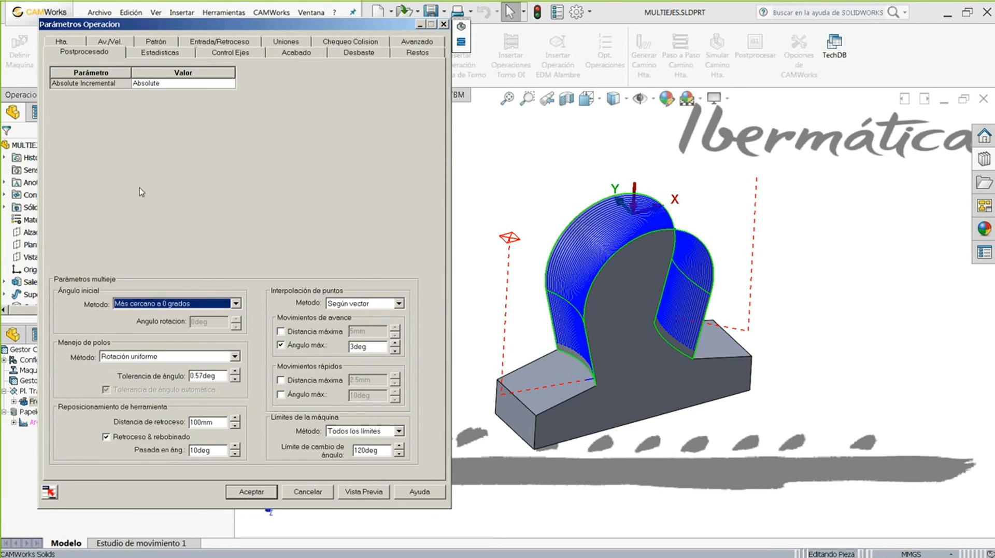
click(120, 356)
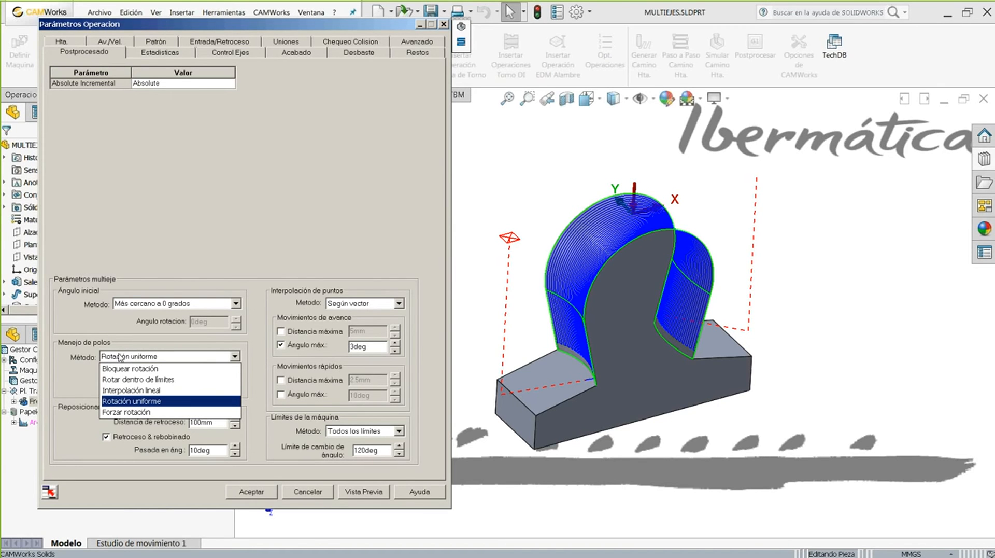
click(139, 246)
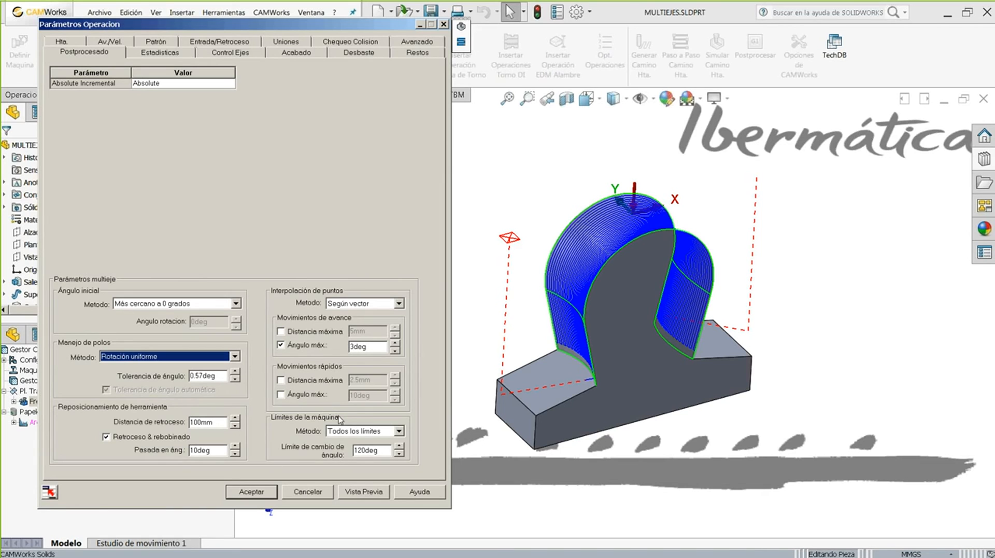
click(158, 305)
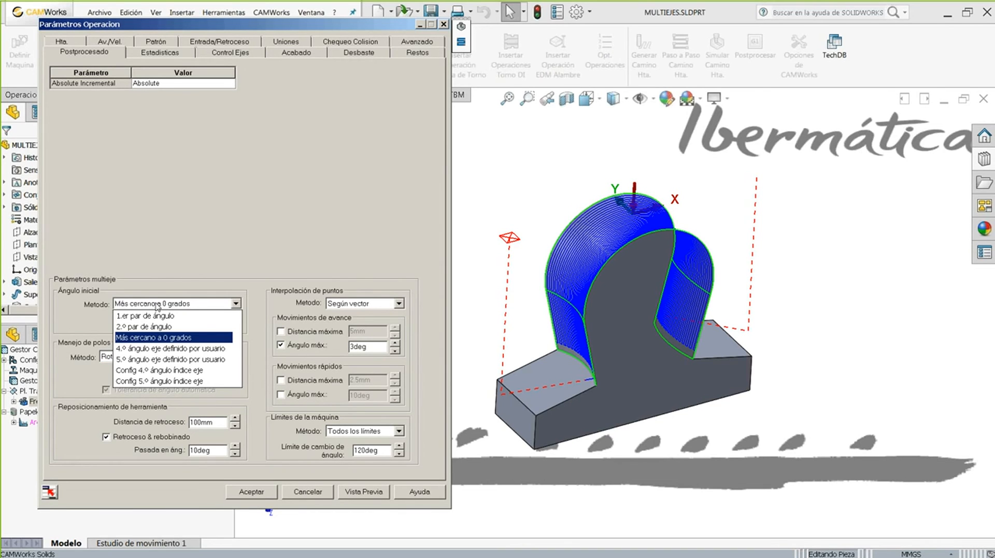
click(158, 228)
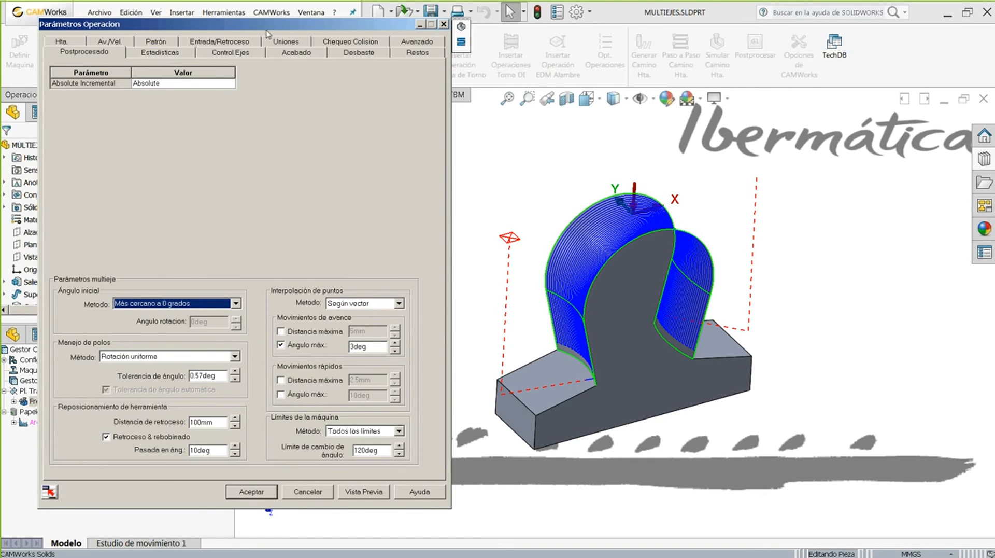
drag(260, 24, 264, 16)
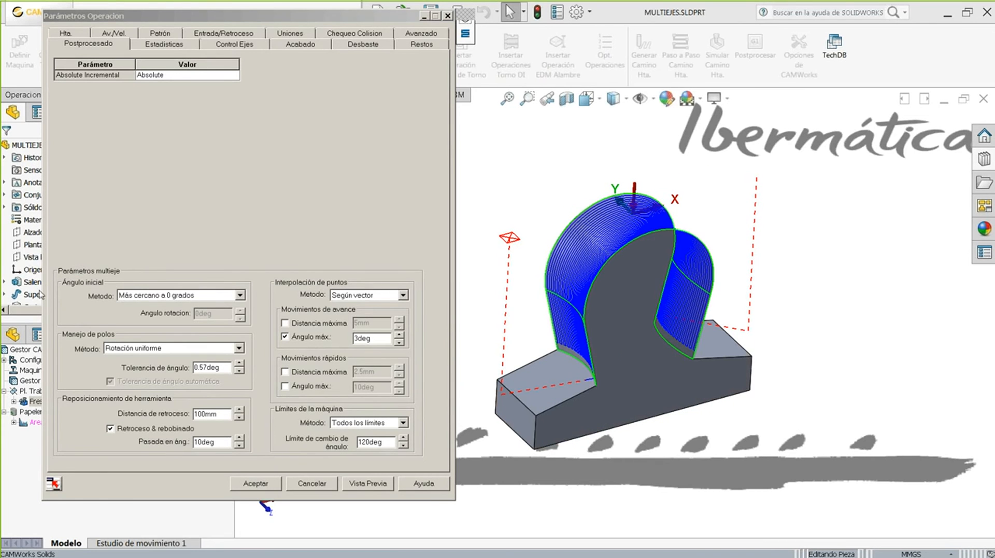
- Check the starting-angle method, orbit to a frontal view, and accept Fresado Multiejes1
click(325, 240)
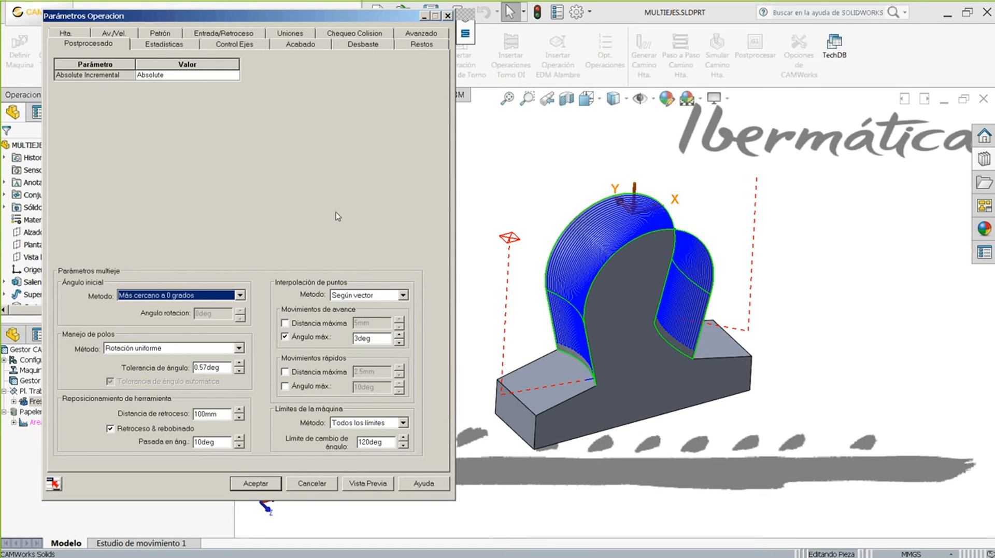
middle_drag(519, 197, 509, 190)
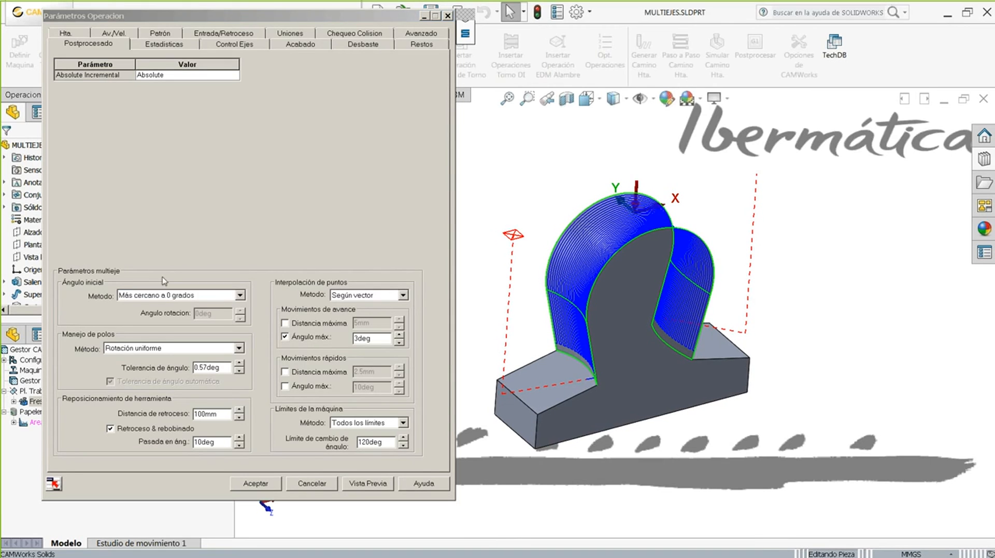
click(195, 299)
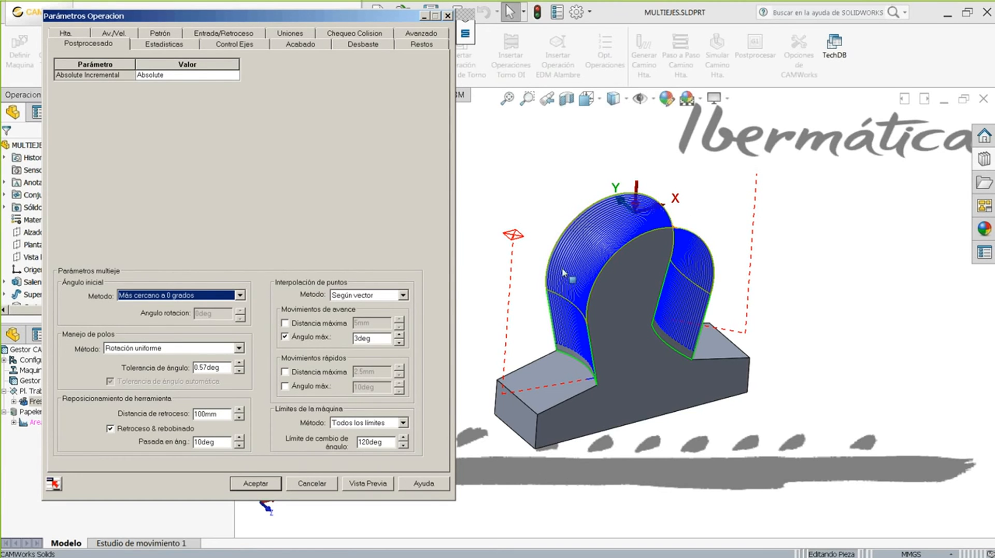
middle_drag(496, 204, 501, 201)
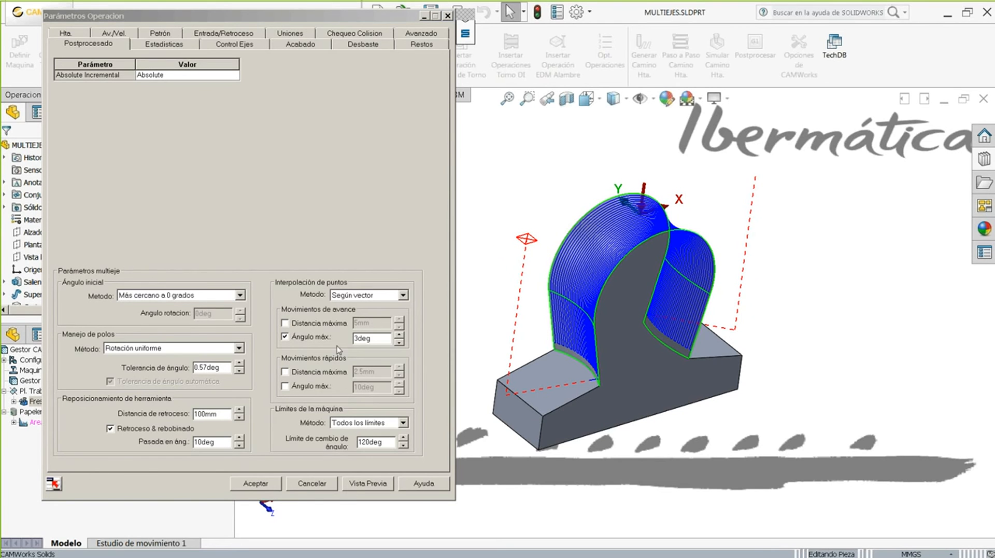
click(292, 215)
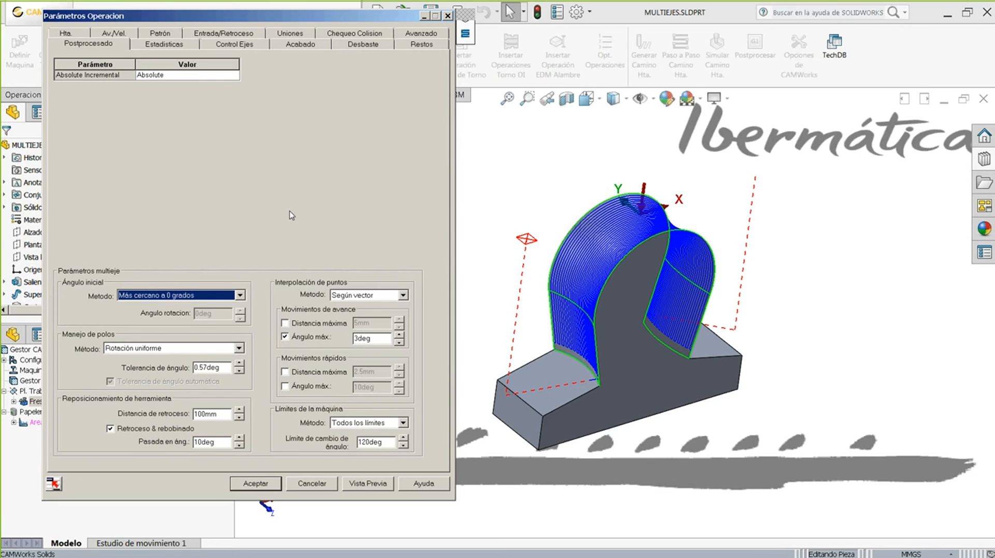
middle_drag(666, 198, 562, 172)
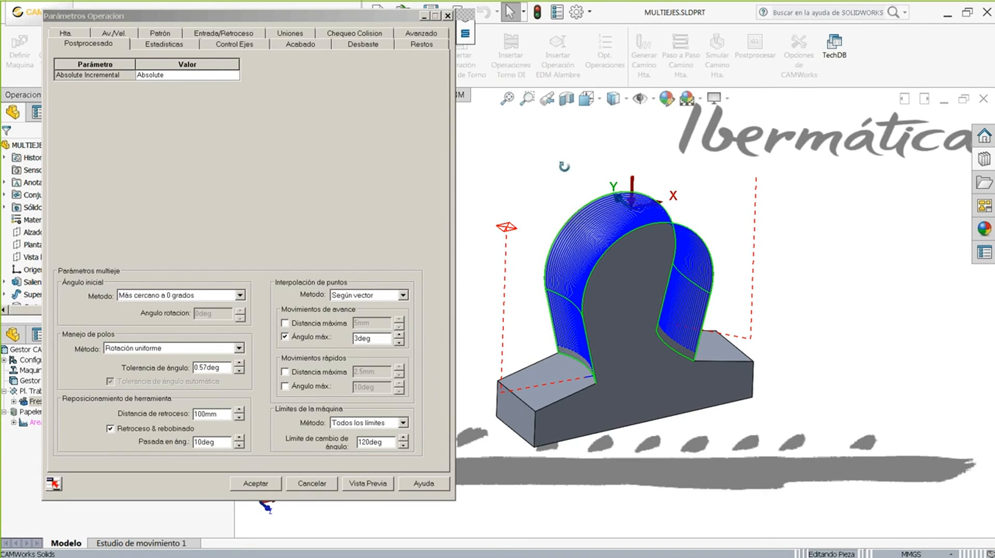
middle_drag(564, 165, 551, 178)
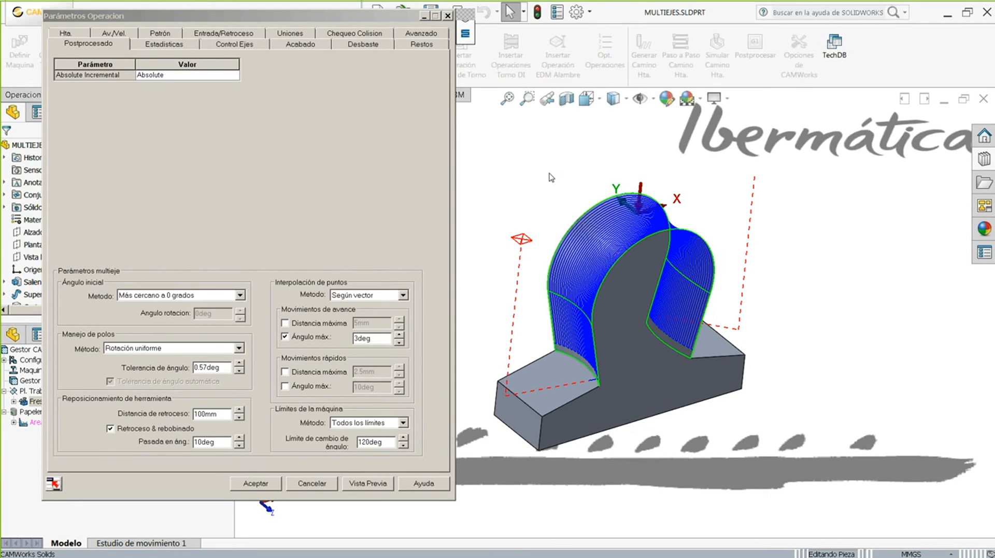
middle_drag(556, 184, 547, 177)
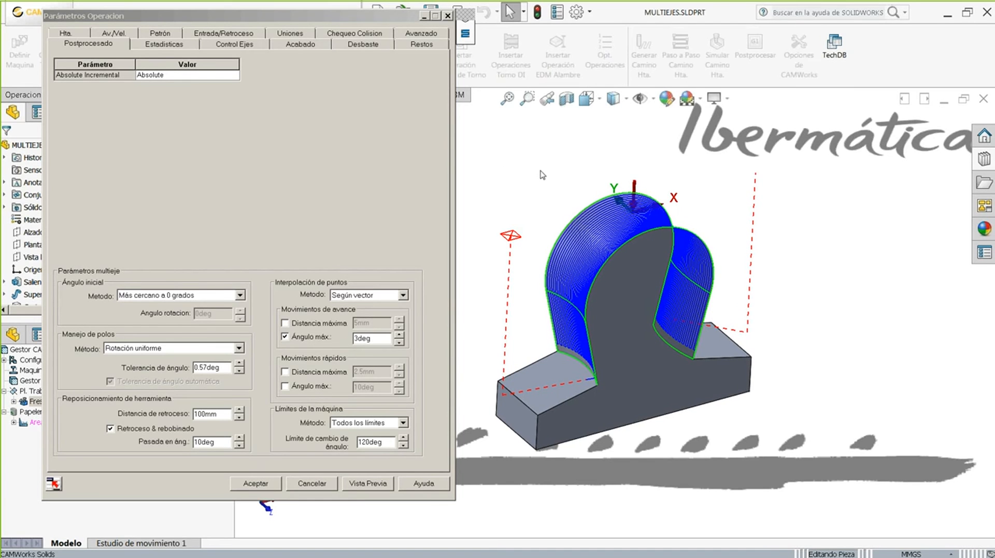
click(258, 483)
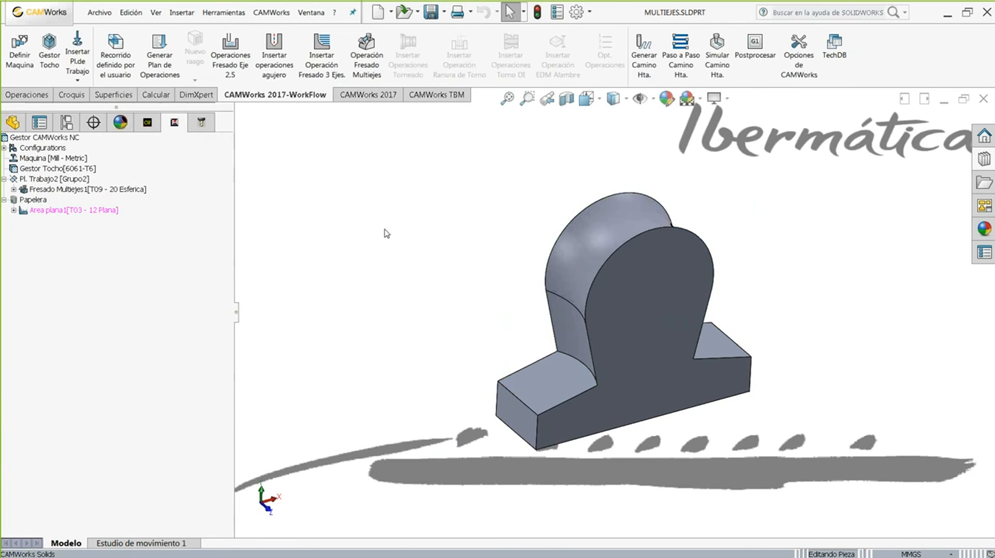
- Leave the slides and bring Fresa-Torno.SLDPRT to the front from the Ventana menu
right_click(386, 234)
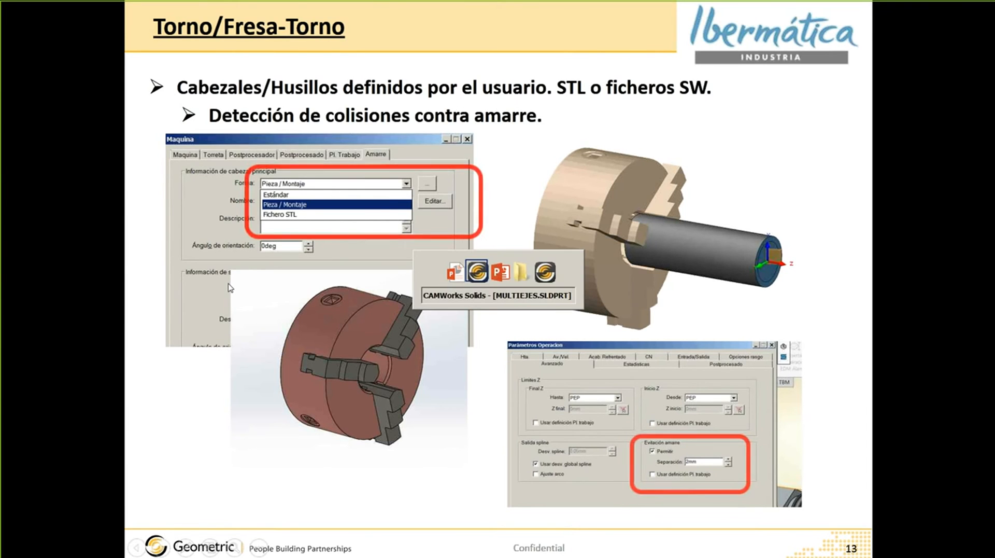
key(alt+Tab)
click(316, 13)
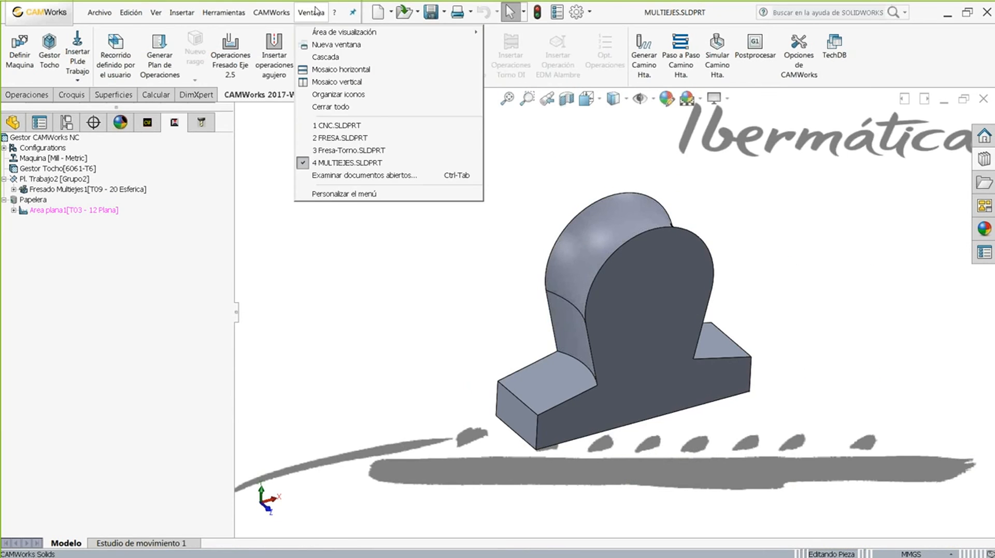
click(323, 153)
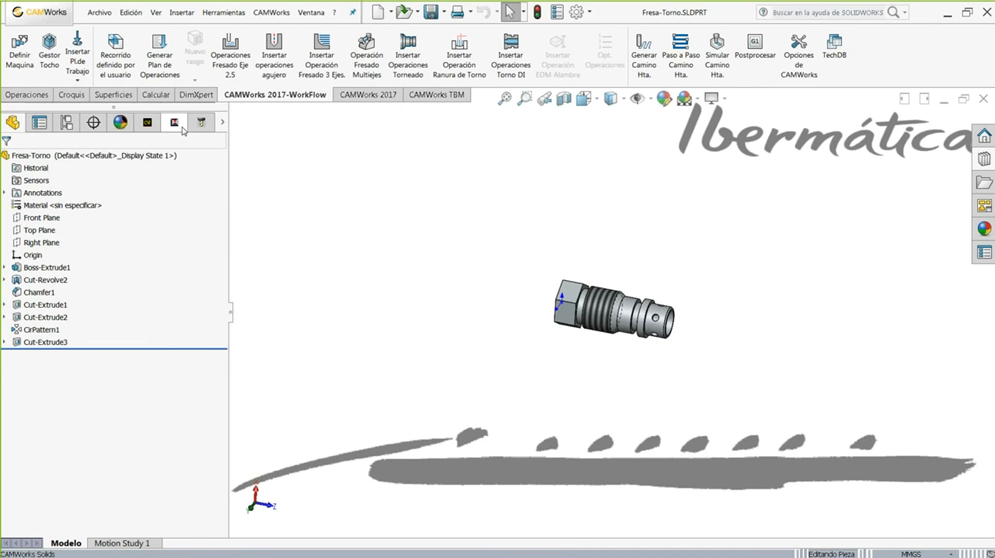
- Open the Fresa-Torno machine definition and inspect the main chuck shape options on the Amarre tab
click(149, 124)
double_click(42, 158)
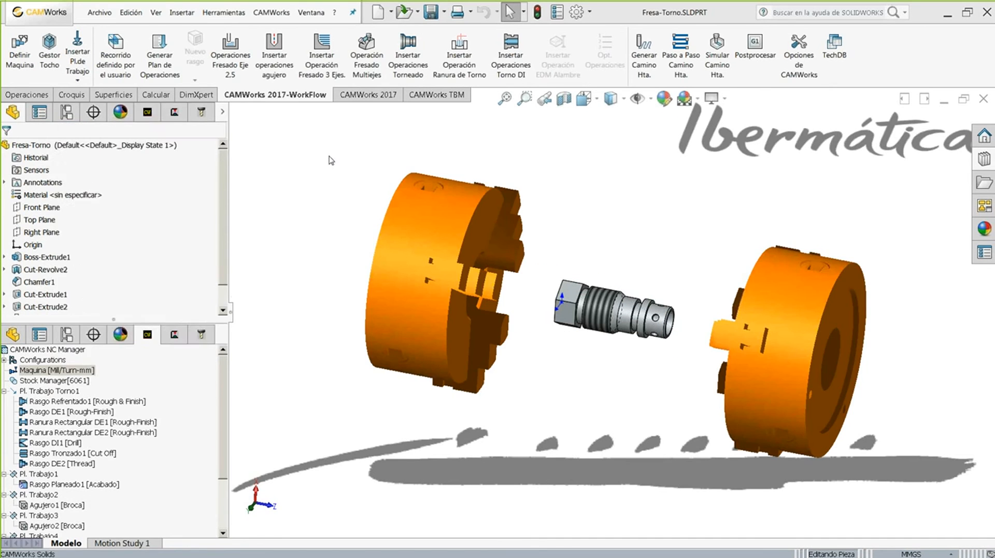
click(287, 38)
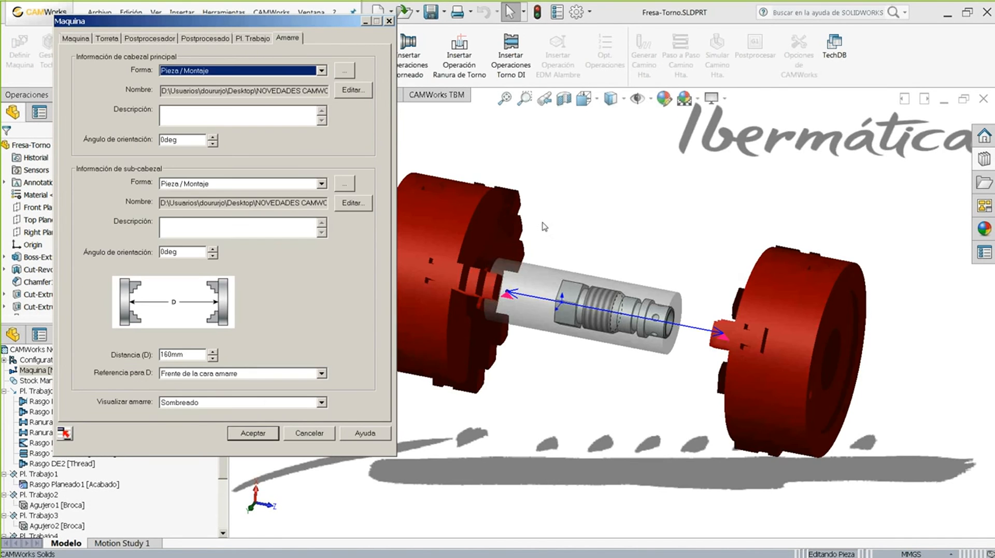
middle_drag(568, 230, 544, 226)
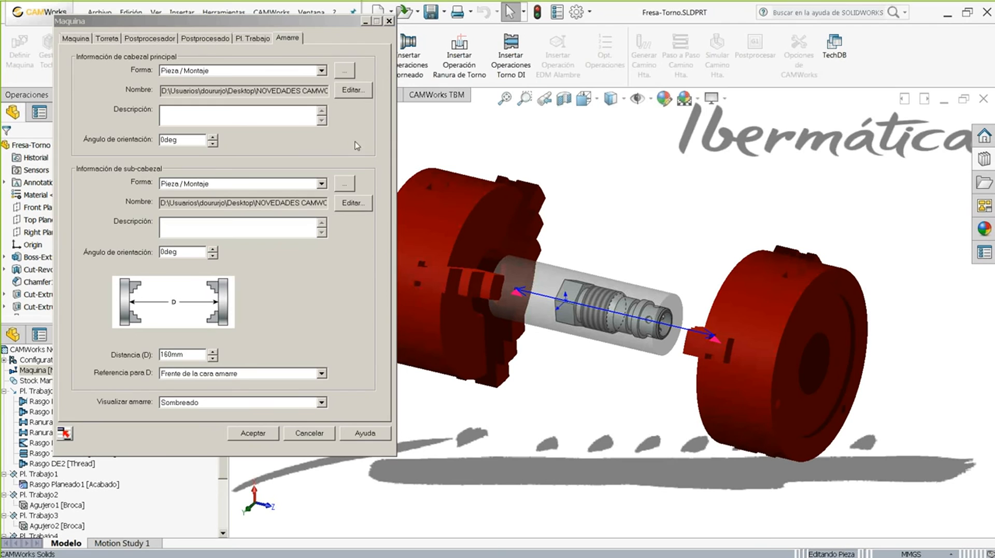
click(322, 71)
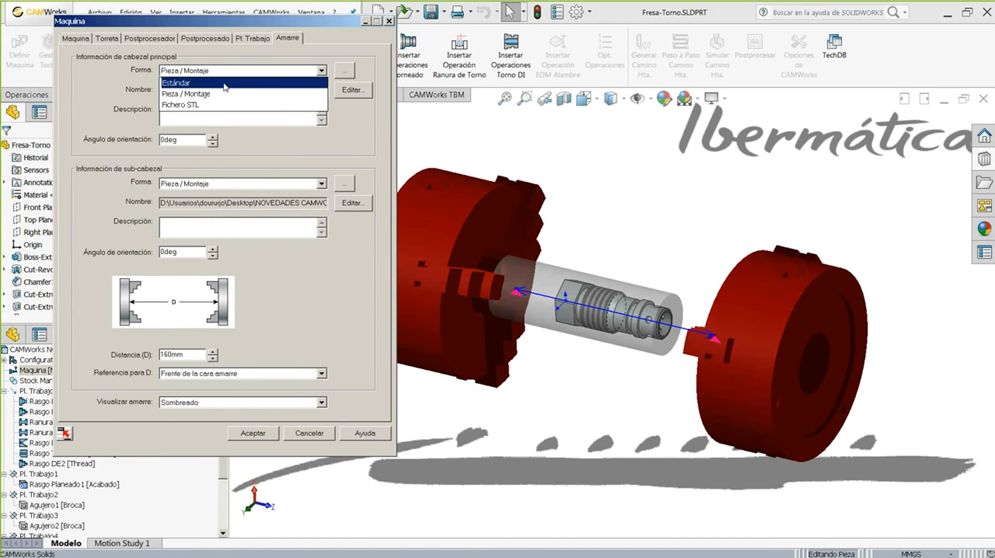
click(620, 166)
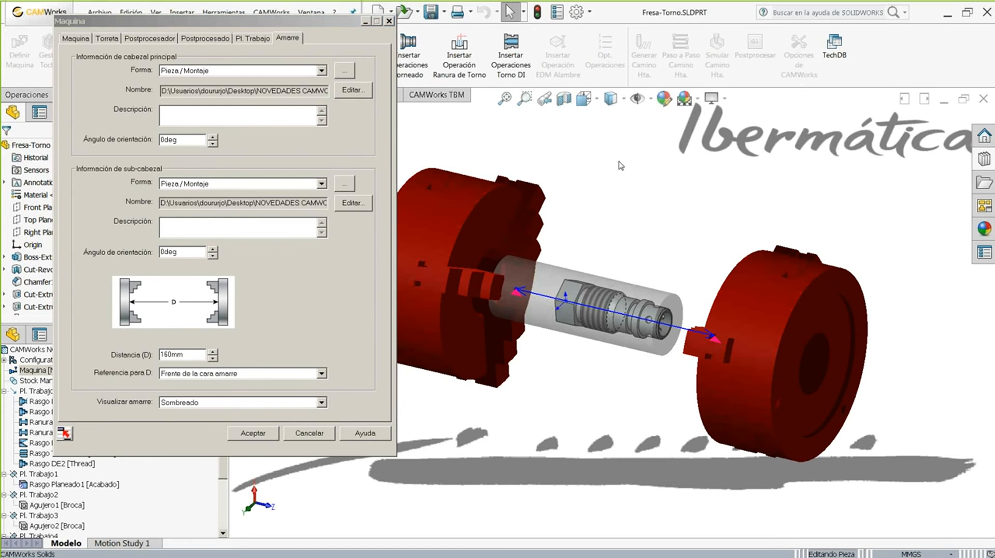
- Keep the main chuck defined from Pieza / Montaje, accept the machine settings, and show the operation tree
middle_drag(578, 273, 535, 275)
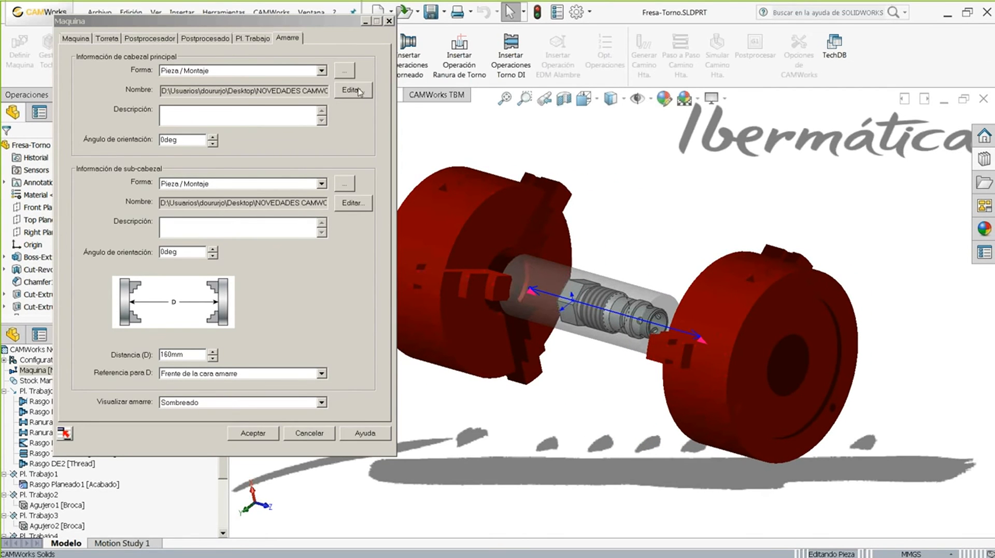
click(322, 70)
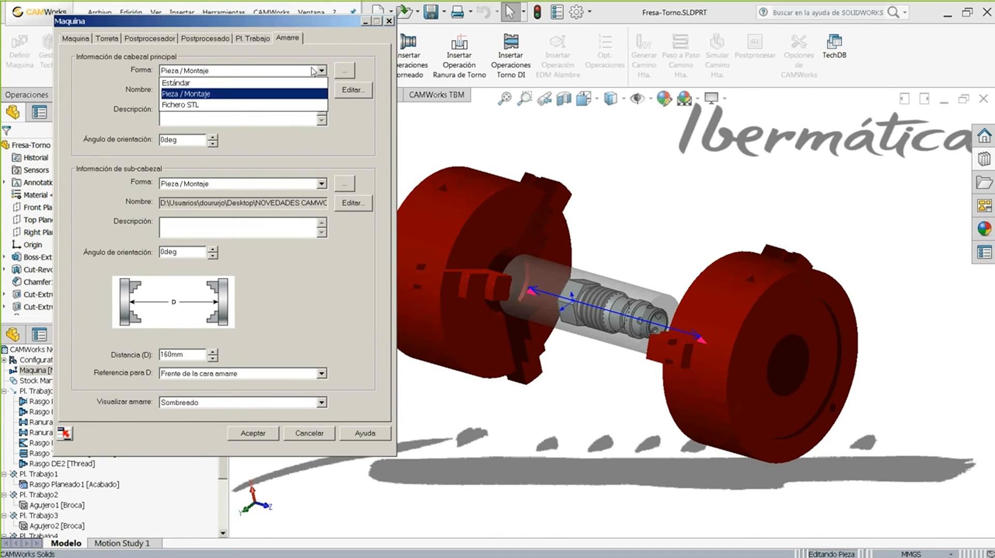
click(184, 93)
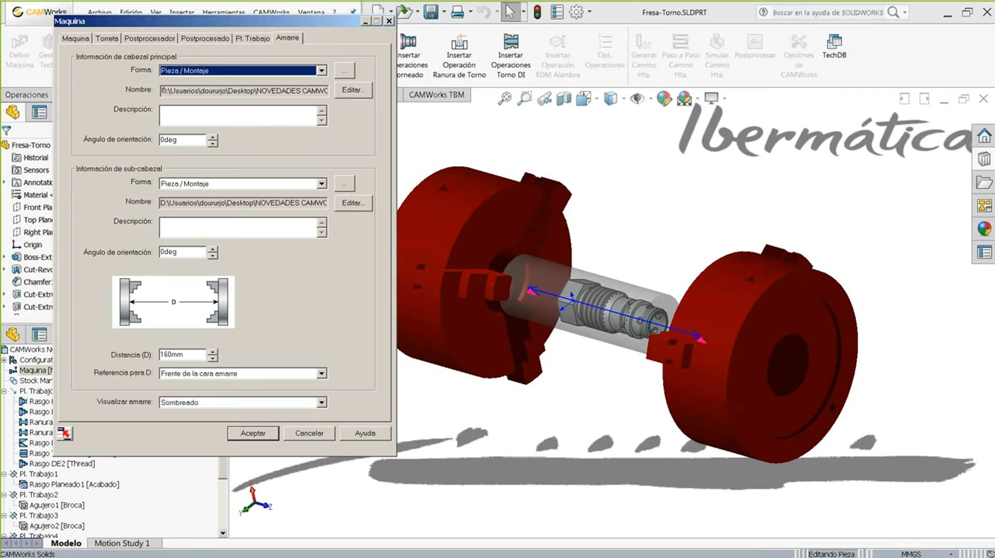
click(353, 90)
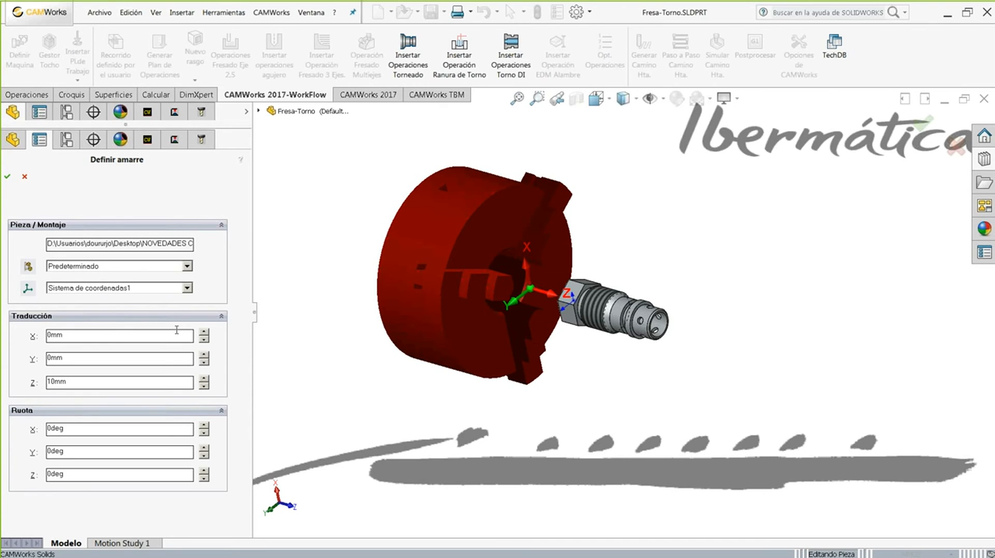
click(25, 177)
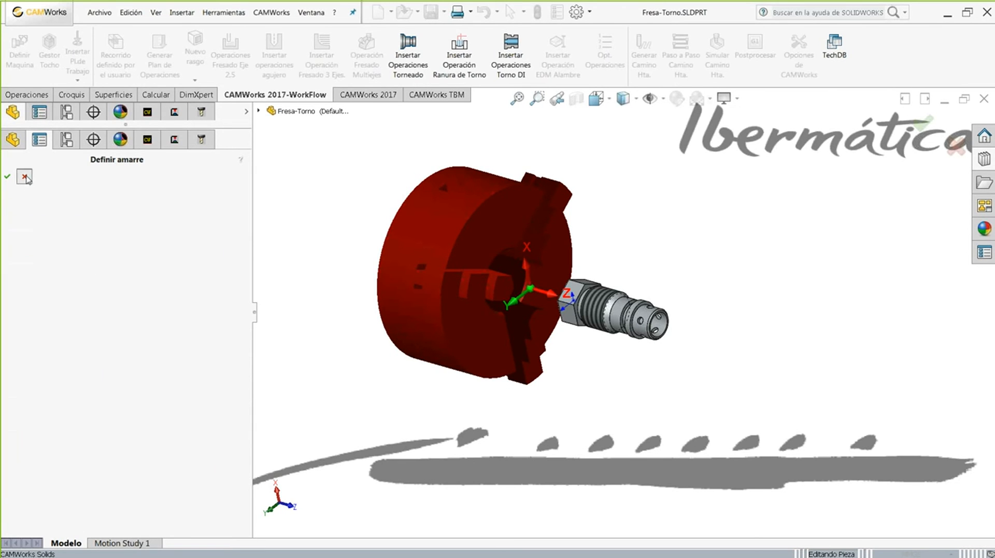
middle_drag(514, 187, 565, 177)
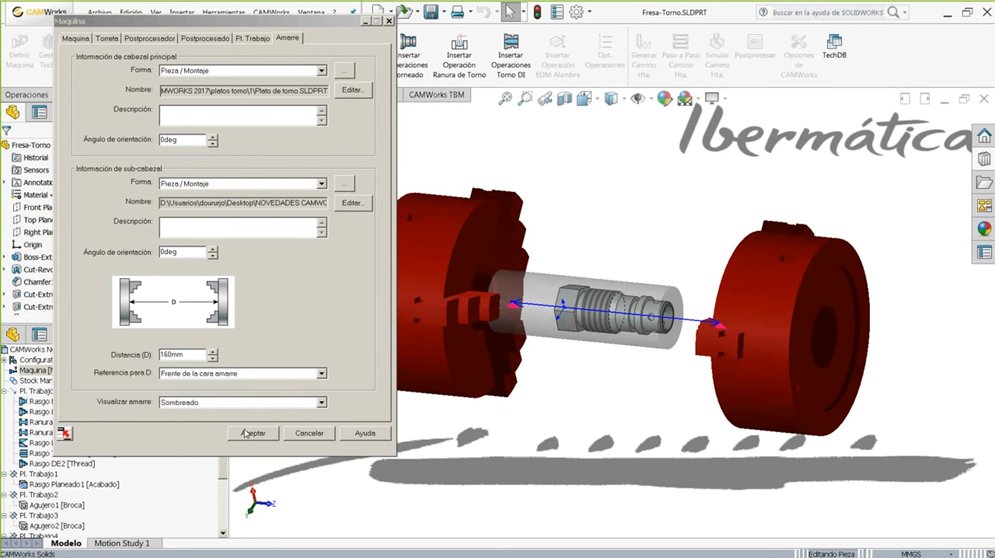
click(246, 433)
click(175, 124)
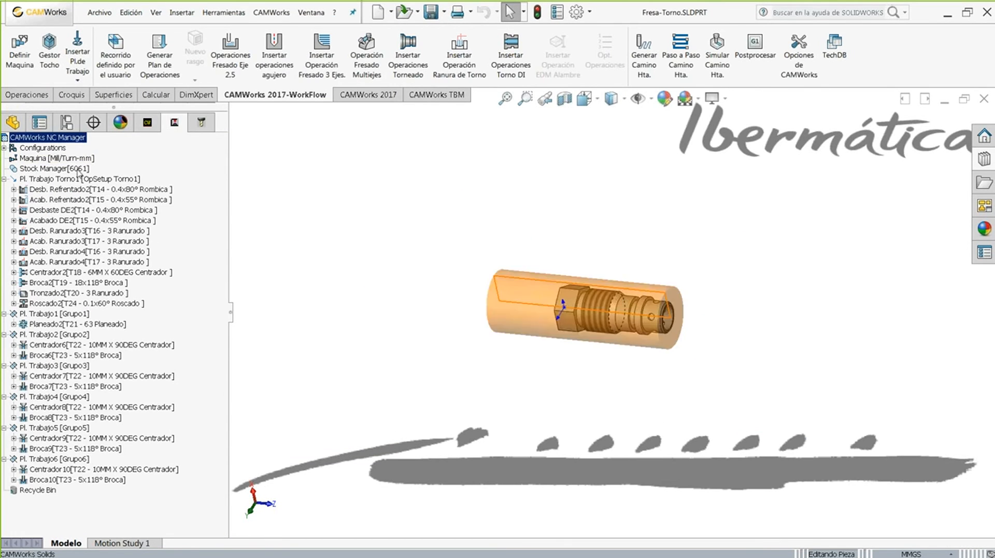
- Enable chuck avoidance (Permitir) with 2mm Separación on Desb. Refrentado2's Avanzado tab and accept
click(41, 190)
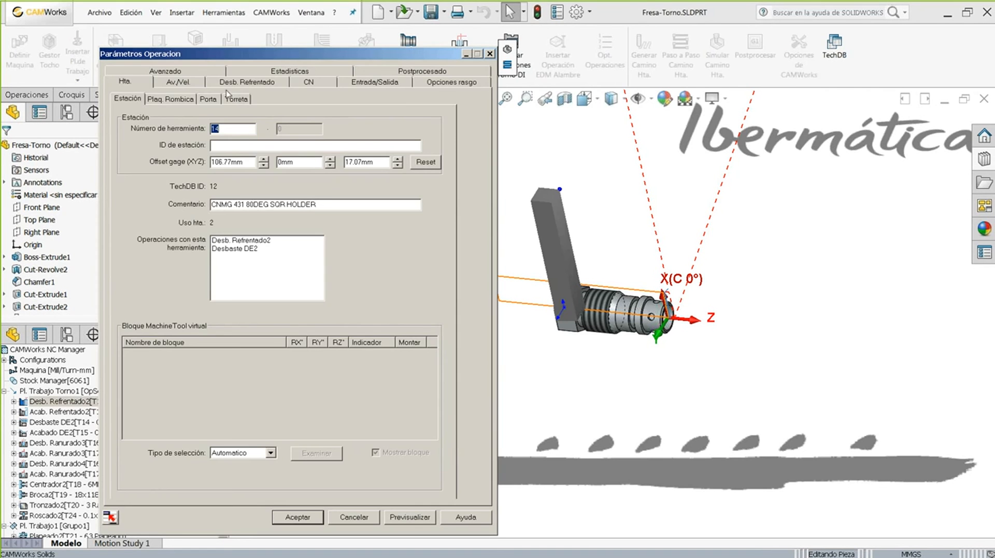
click(189, 78)
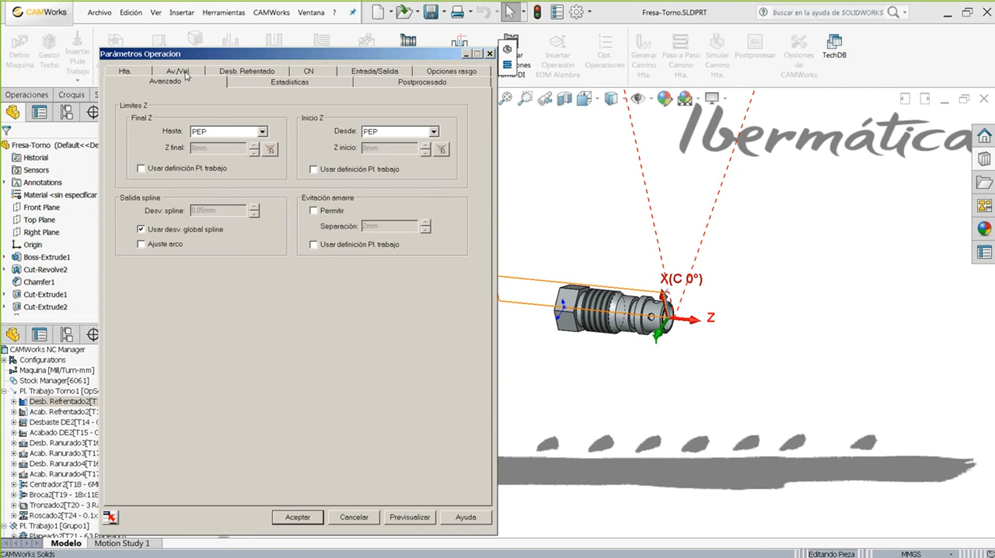
click(322, 210)
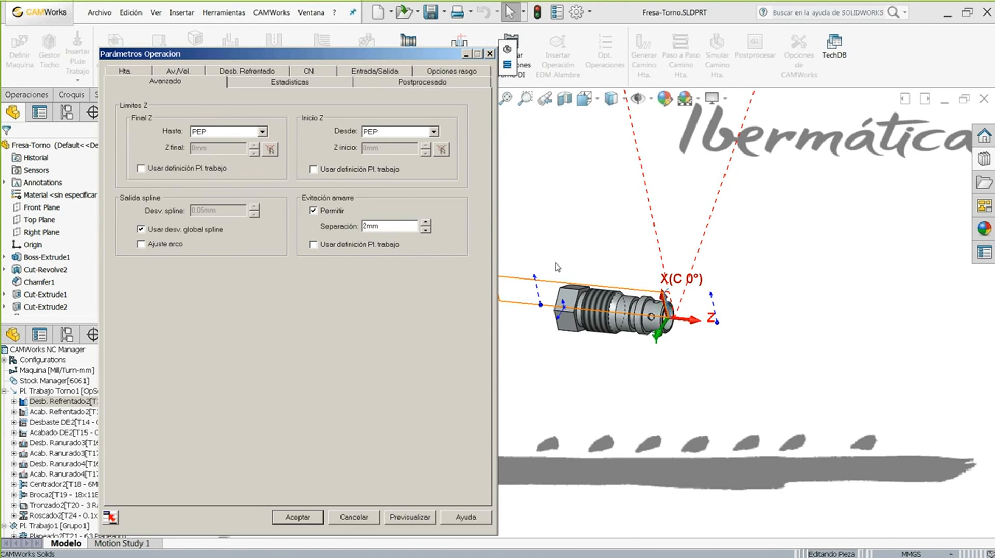
drag(396, 224, 323, 220)
click(298, 517)
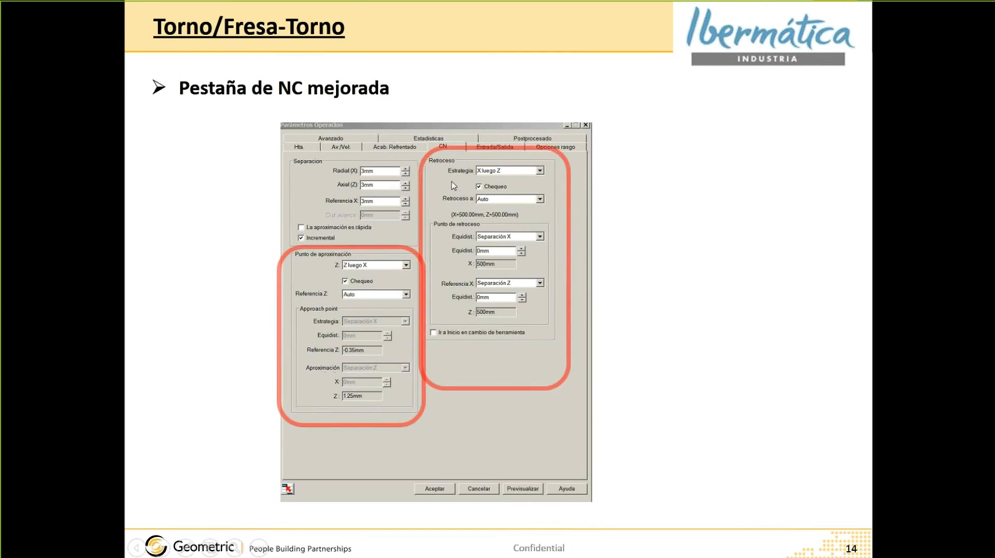
- Show Acab. Refrentado2's CN tab approach and retract settings
key(alt+Tab)
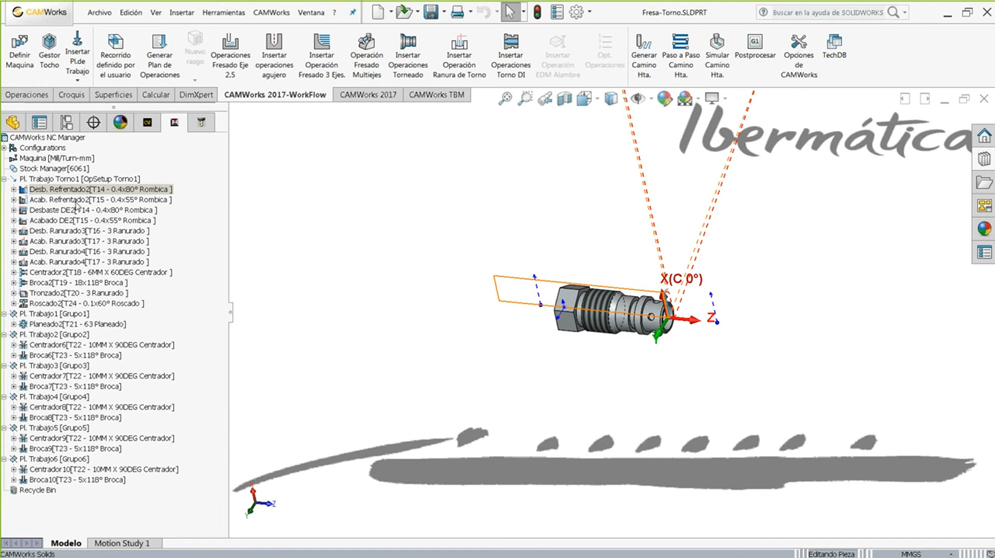
click(76, 200)
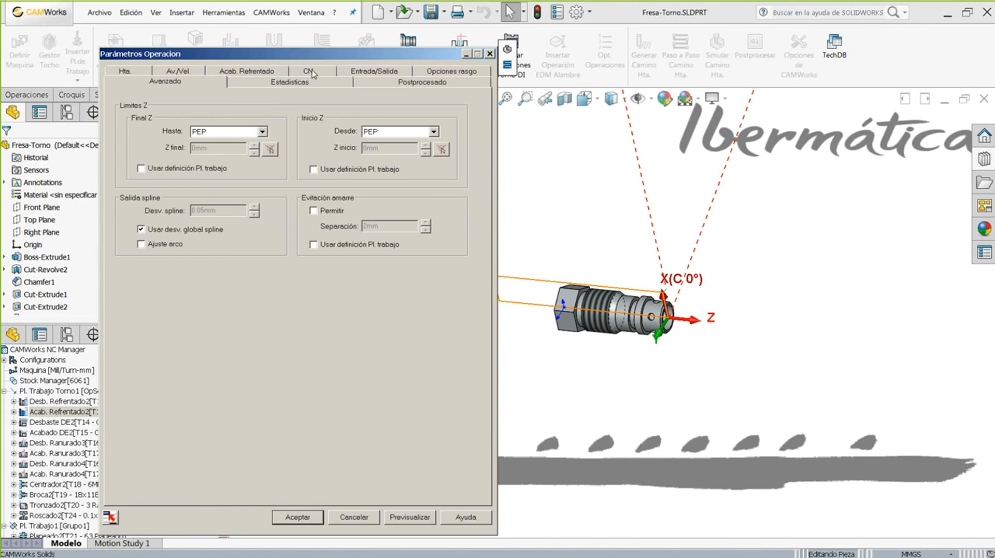
click(309, 72)
drag(296, 56, 259, 22)
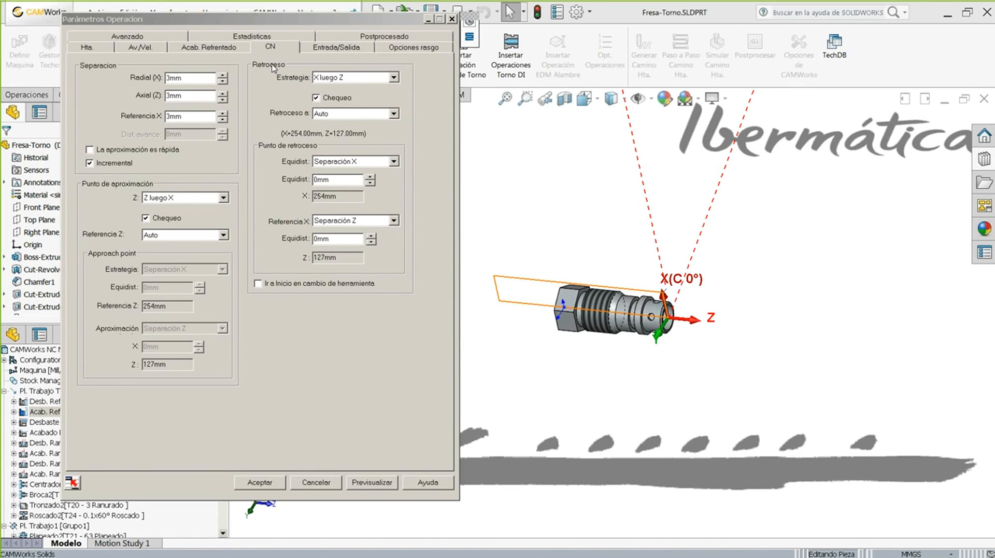
- Keep the Z-then-X approach with collision check, set Referencia Z to Punto de aproximación, and preview
click(218, 198)
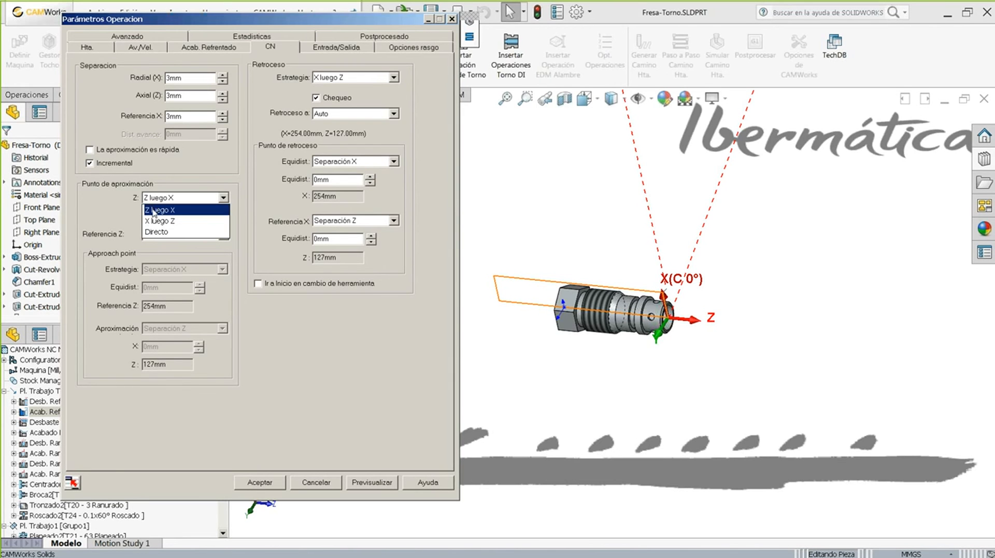
click(154, 211)
click(147, 219)
click(158, 236)
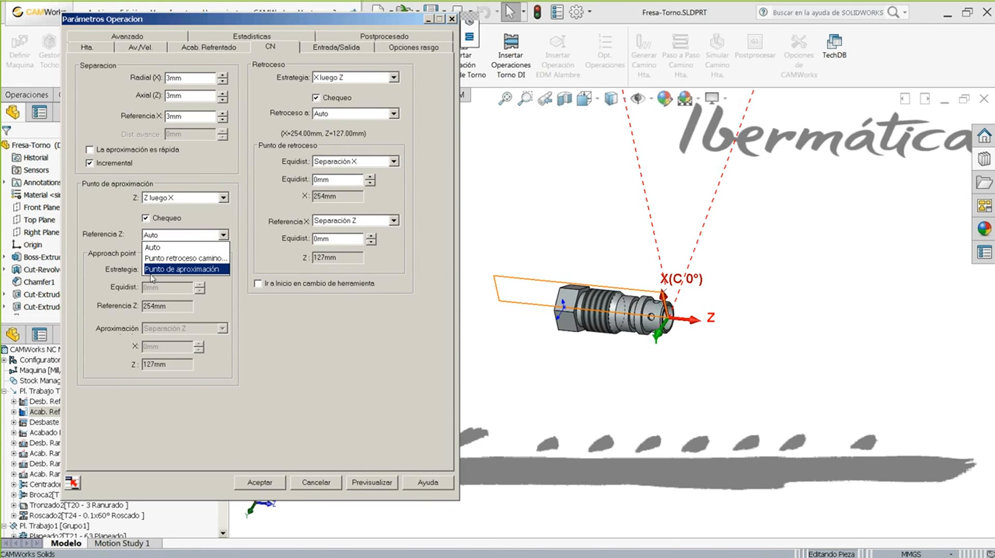
click(157, 249)
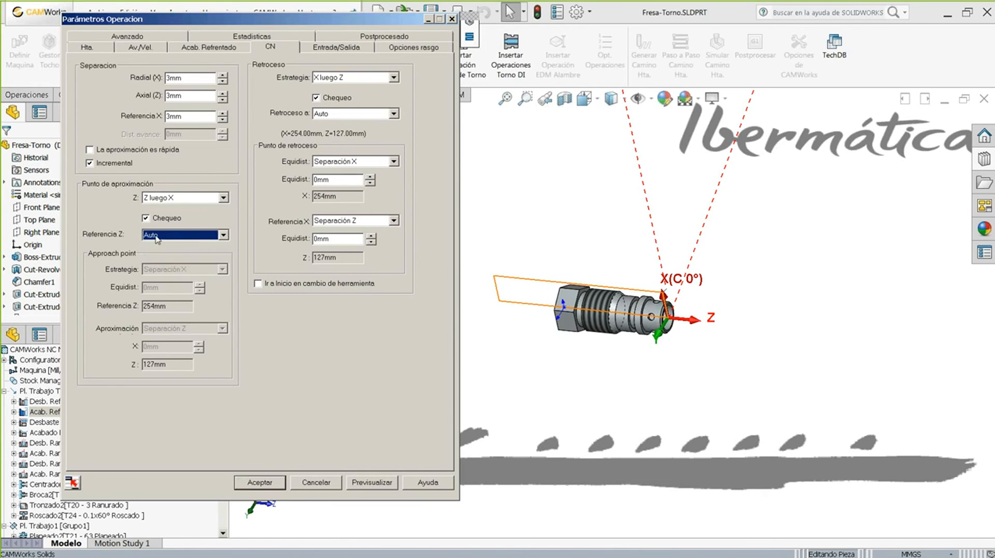
click(157, 236)
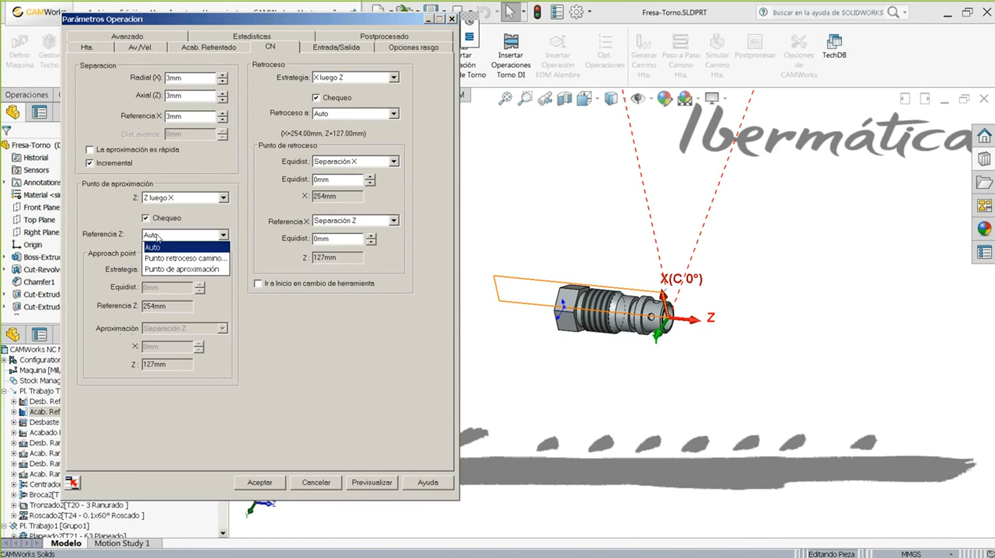
click(172, 258)
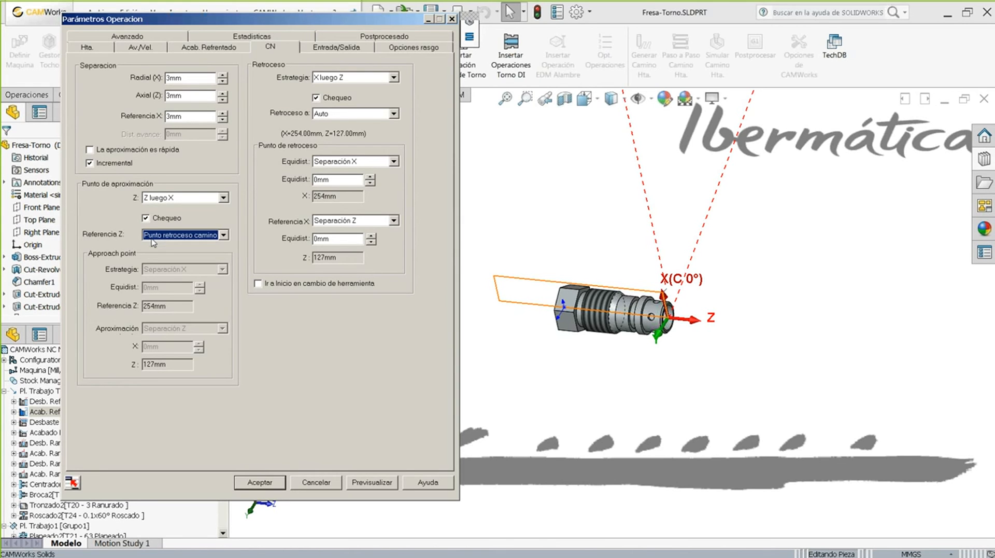
click(151, 238)
click(159, 269)
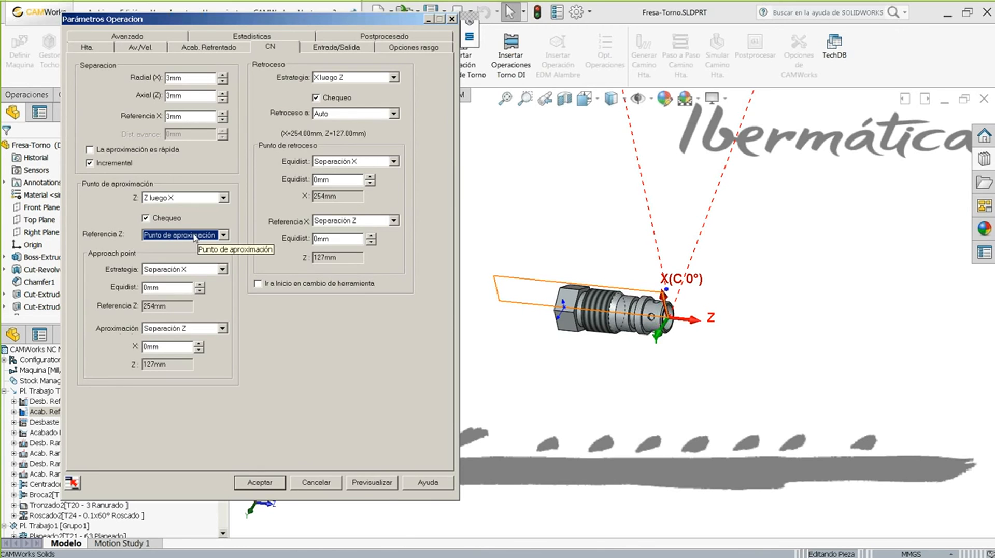
click(372, 484)
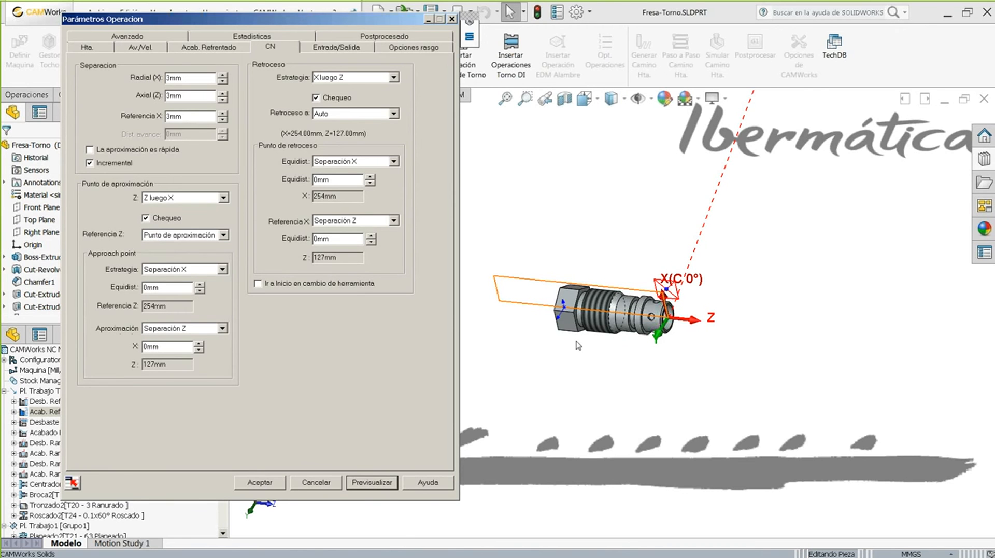
scroll(666, 287, down, 5)
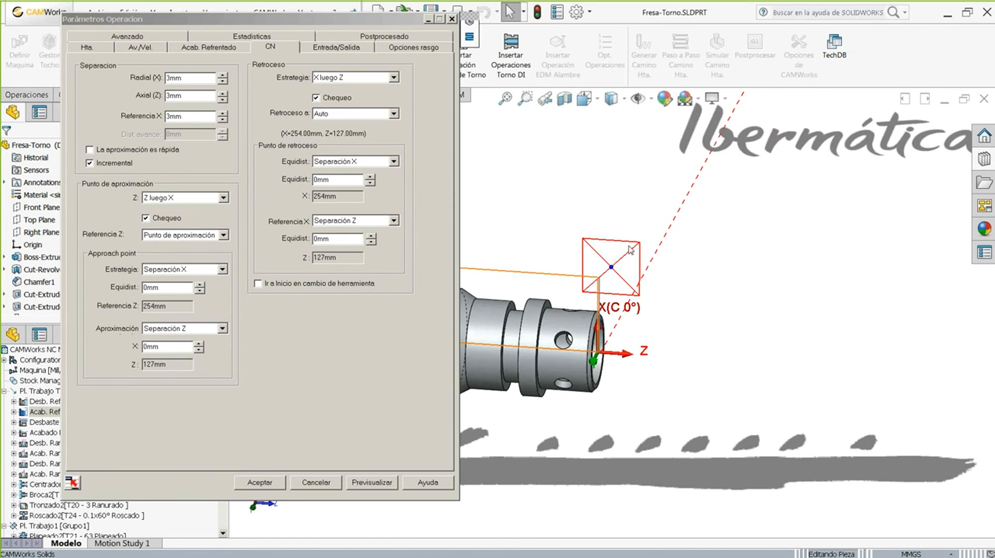
- Review the approach point values: X clearance strategy, 25.67mm Z reference, 3.75mm approach Z
click(158, 272)
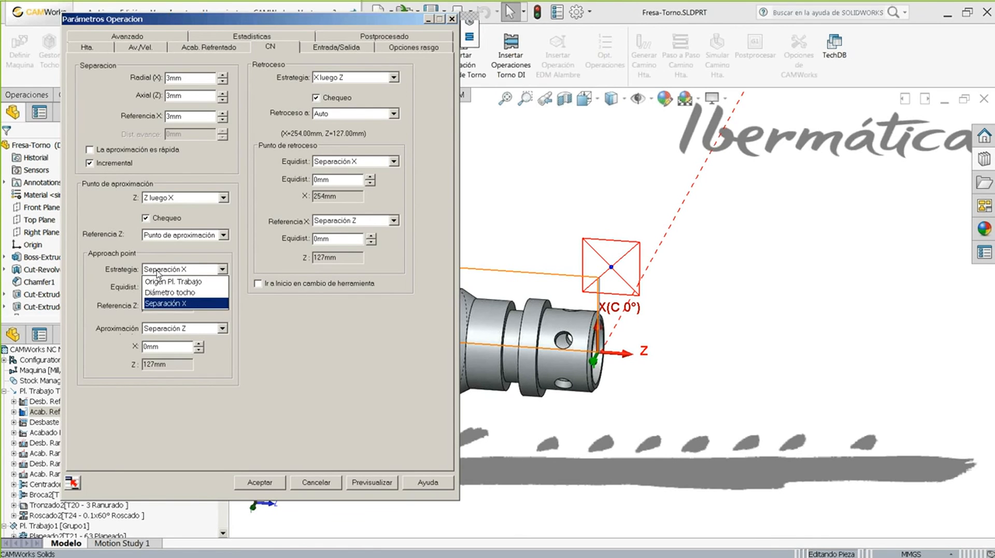
click(153, 304)
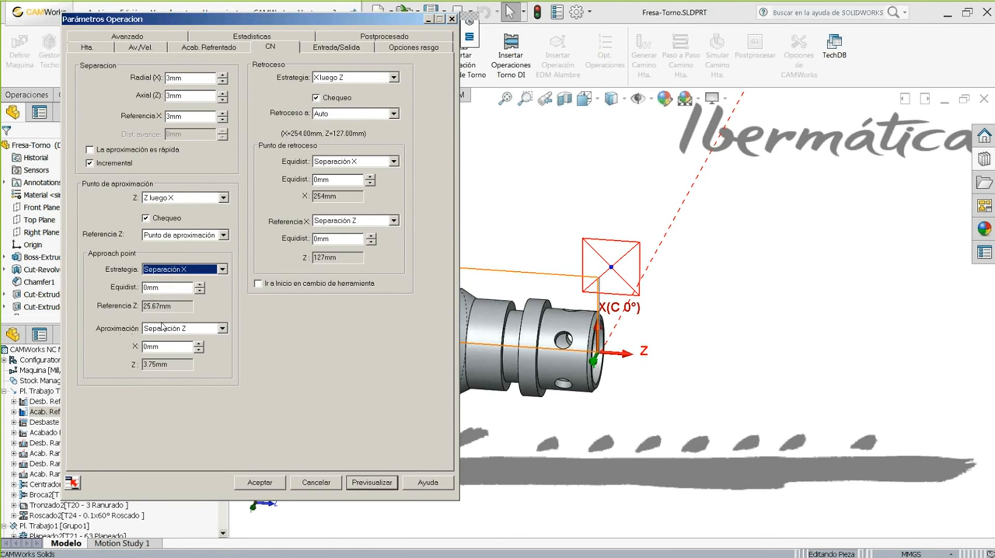
double_click(158, 287)
double_click(159, 347)
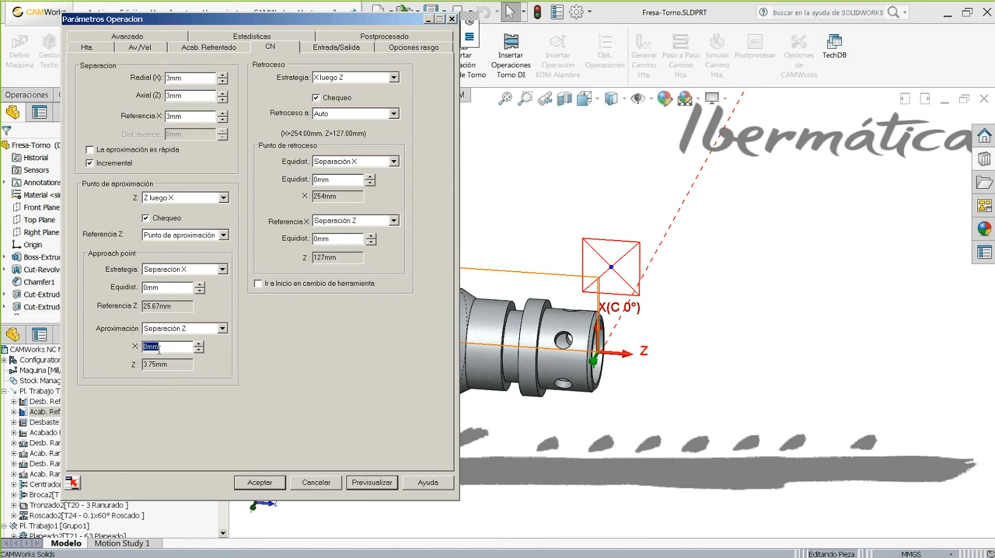
double_click(161, 287)
click(161, 307)
drag(179, 310, 132, 303)
drag(176, 365, 143, 364)
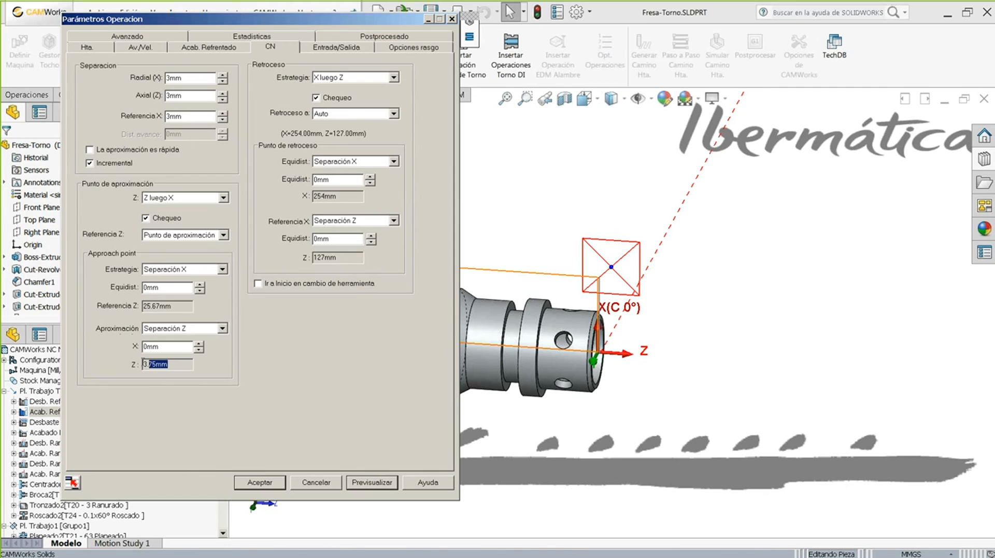
- Compare approach point strategies and settle on Origen Pl. Trabajo, giving a 22.31mm Z reference
click(165, 269)
click(162, 281)
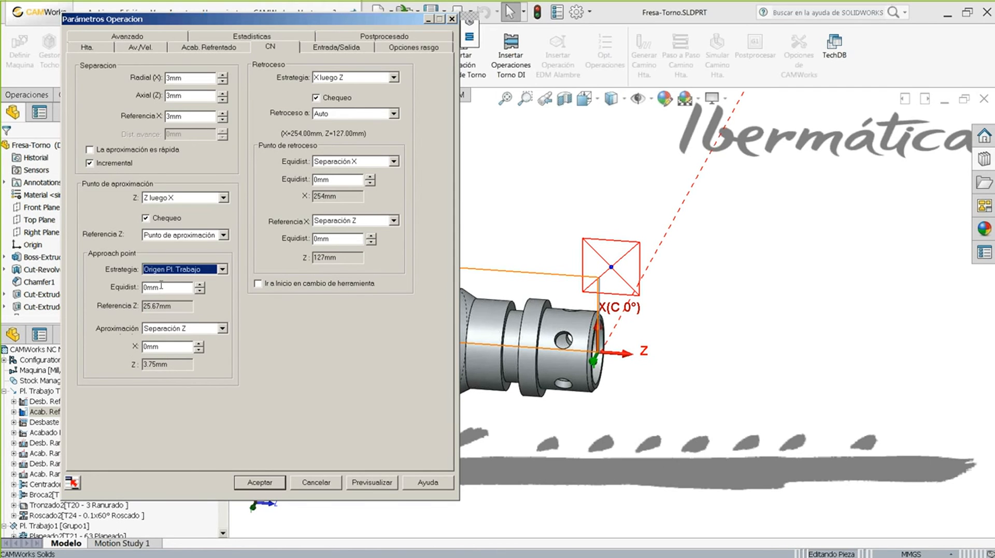
click(171, 271)
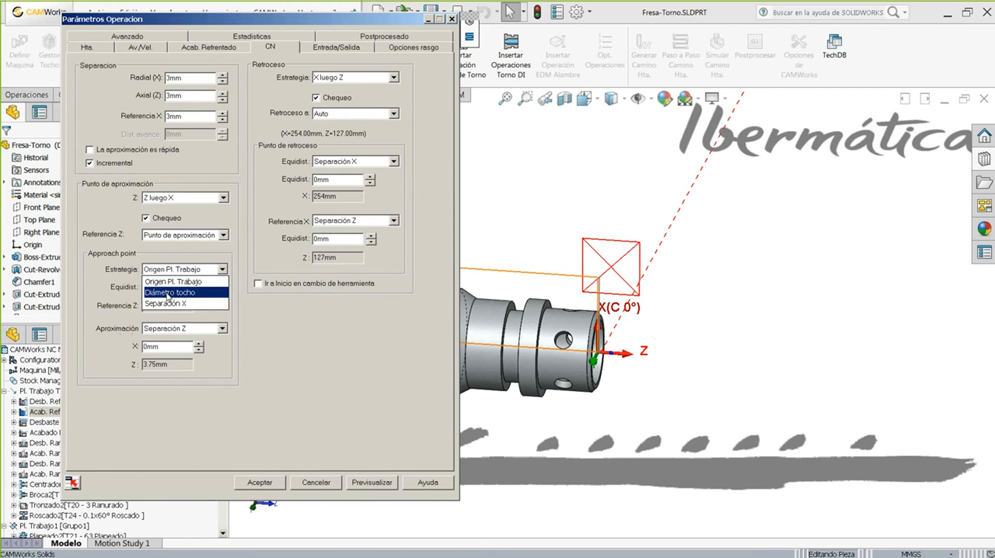
click(167, 293)
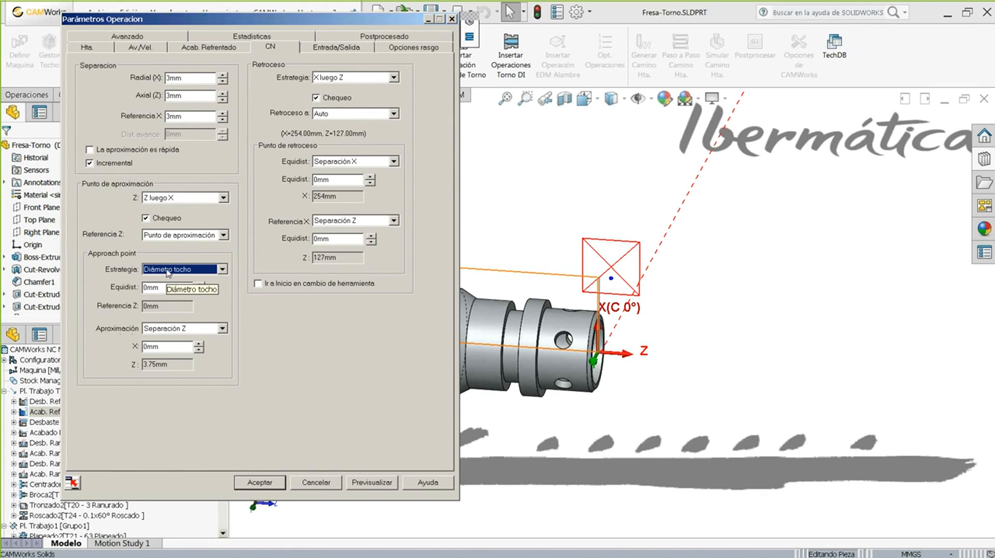
click(168, 270)
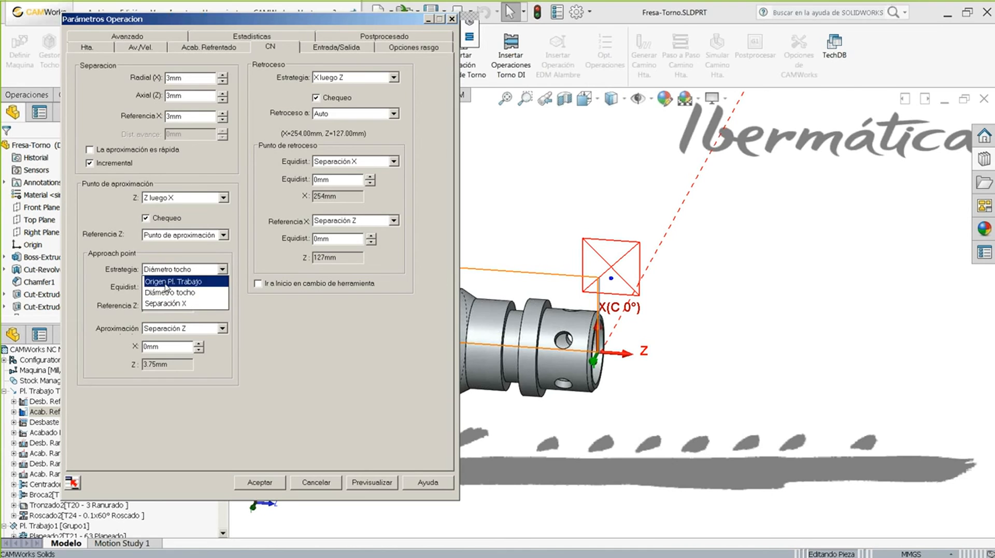
click(166, 281)
click(503, 235)
scroll(501, 231, up, 6)
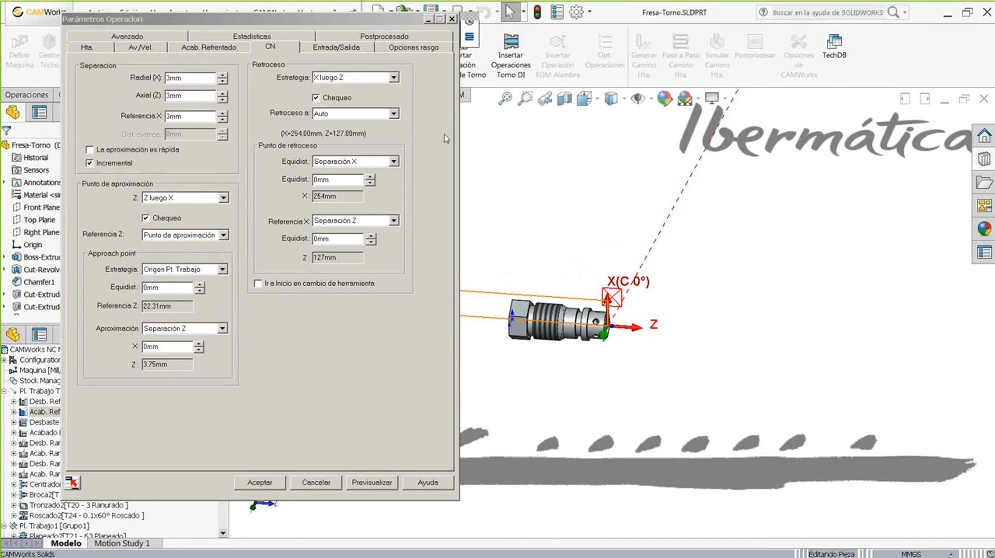
scroll(649, 227, up, 2)
scroll(636, 281, down, 2)
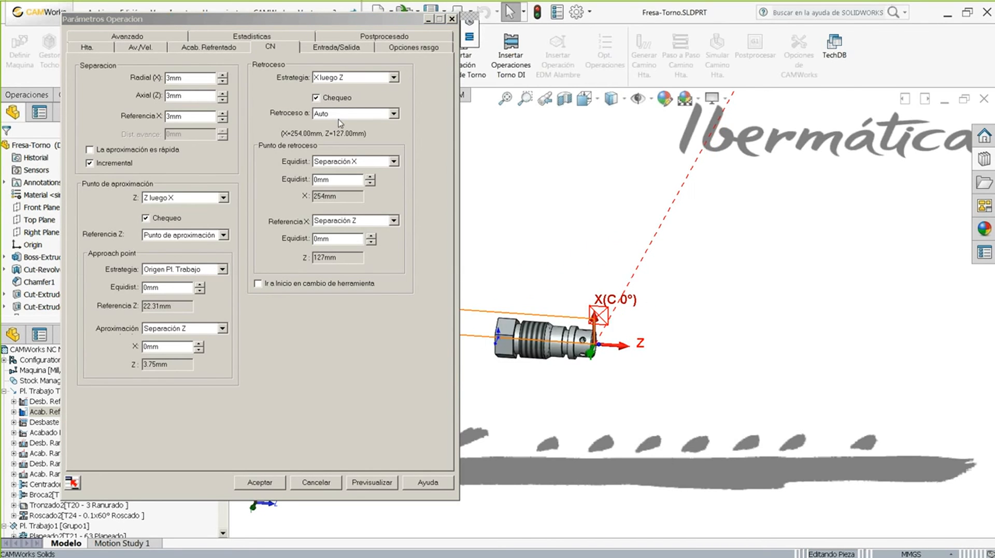
- Preview an X-only retract, then set the retract strategy to Solo Z and preview it
click(330, 82)
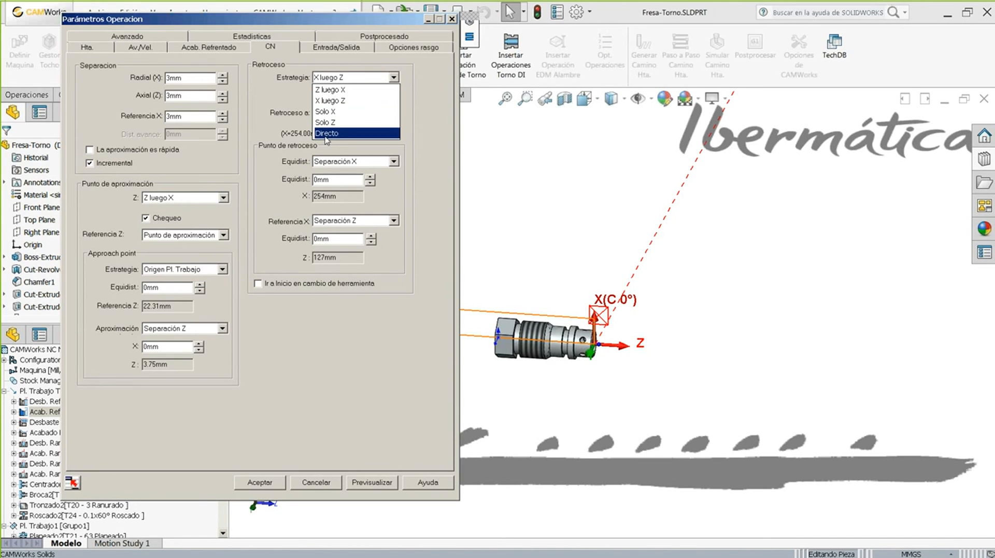
click(334, 112)
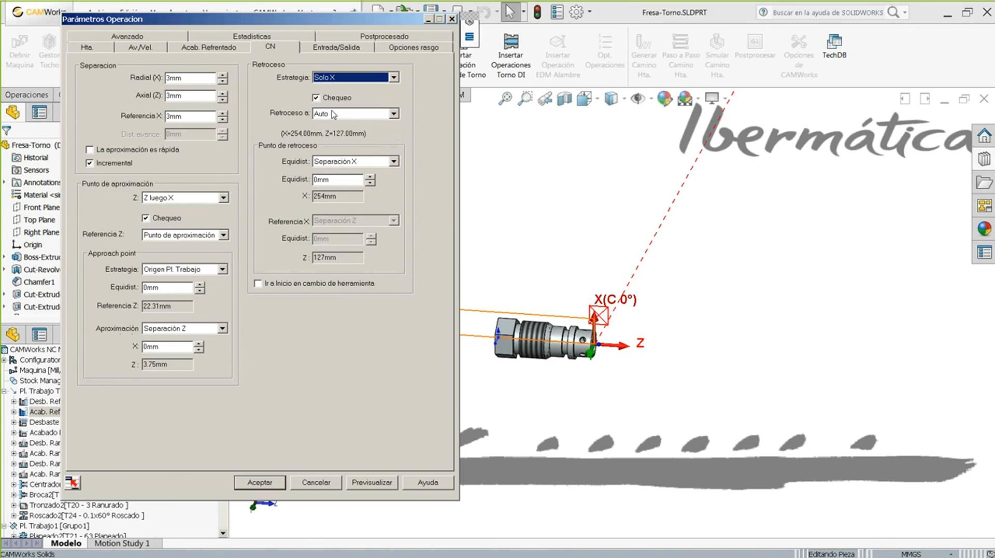
click(370, 485)
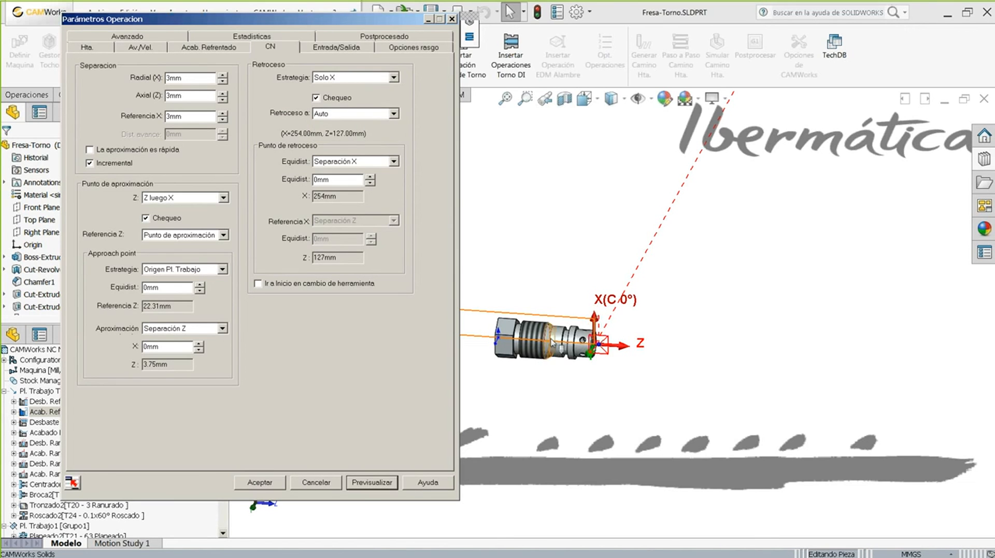
click(342, 77)
click(329, 125)
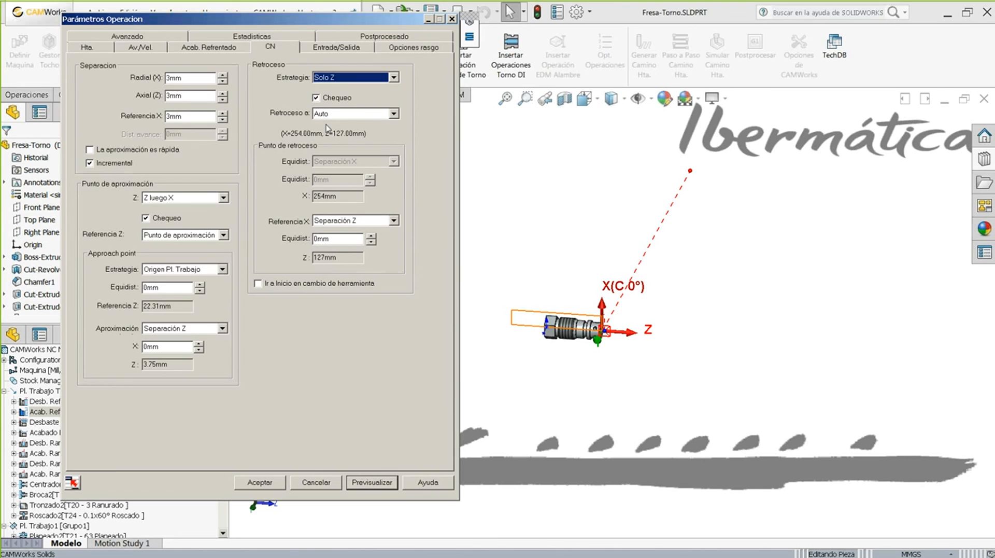
click(363, 483)
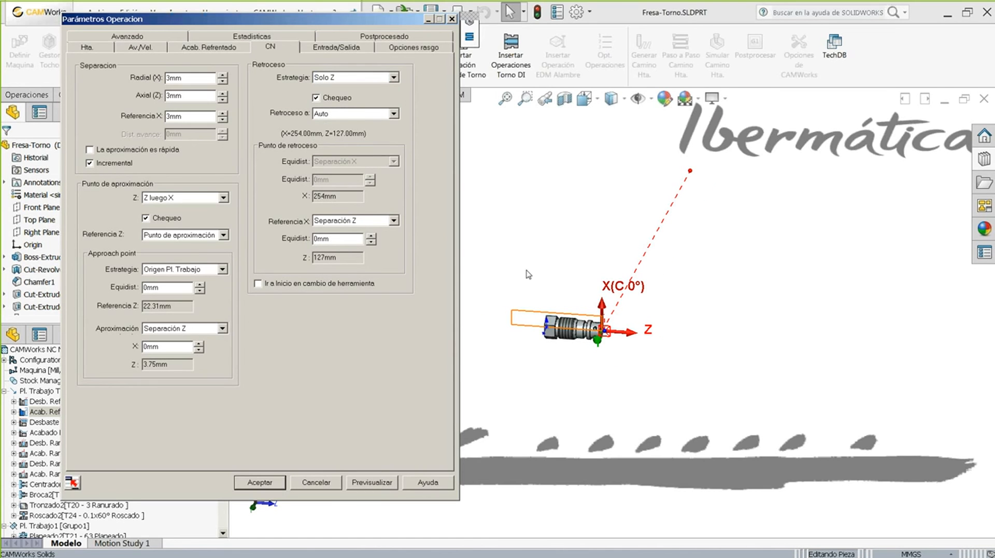
- Set Retroceso a to Pto. Retroceso (X 254mm, Z 127mm) as the retract destination
click(323, 115)
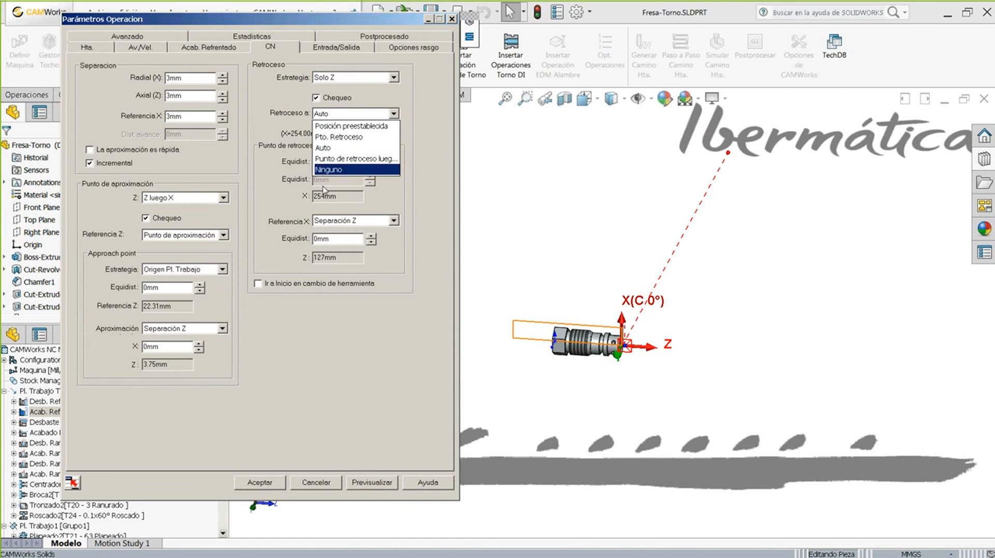
click(342, 126)
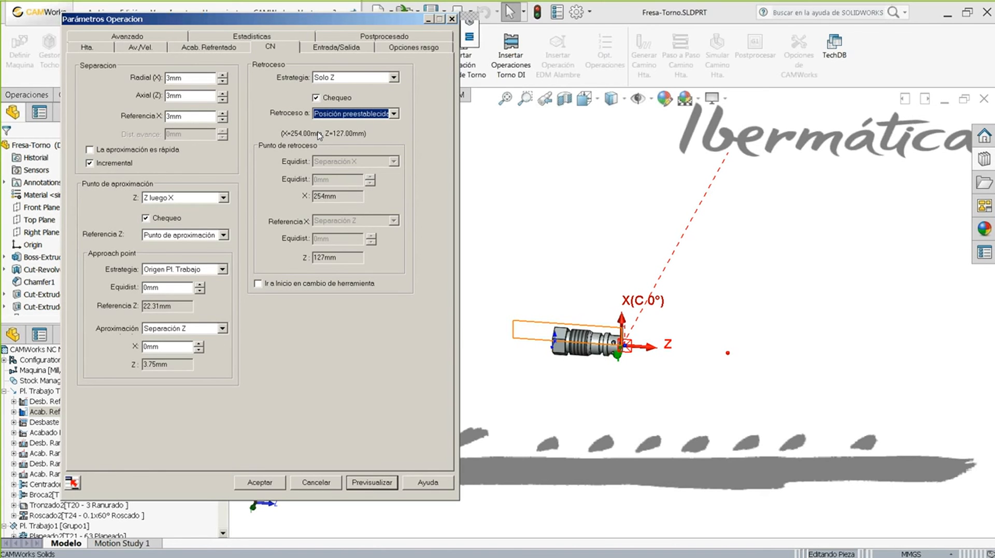
click(324, 112)
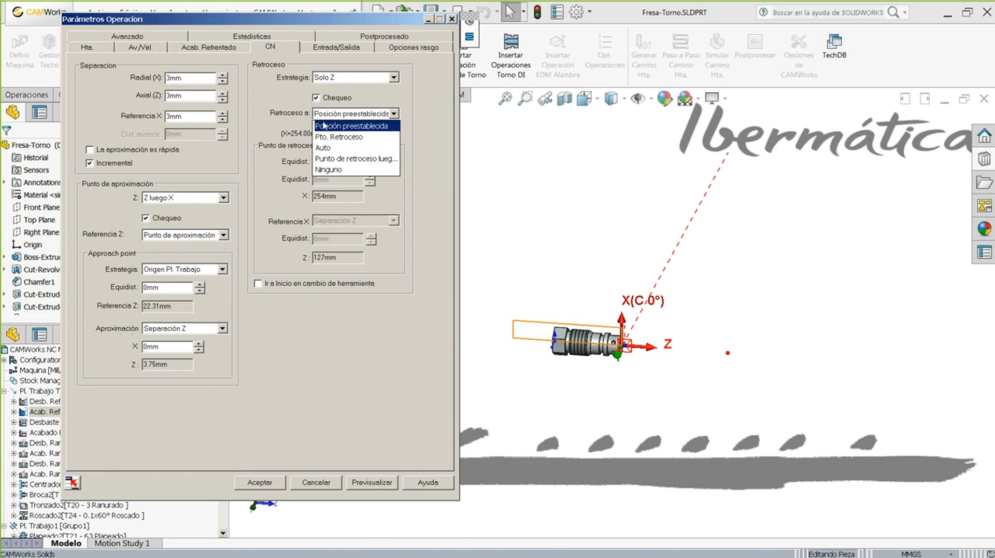
click(337, 136)
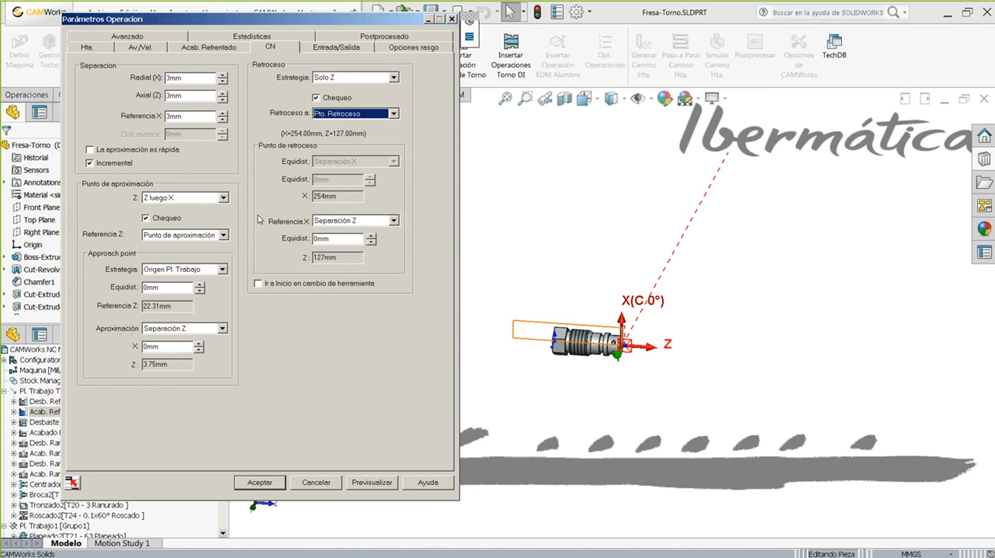
click(347, 114)
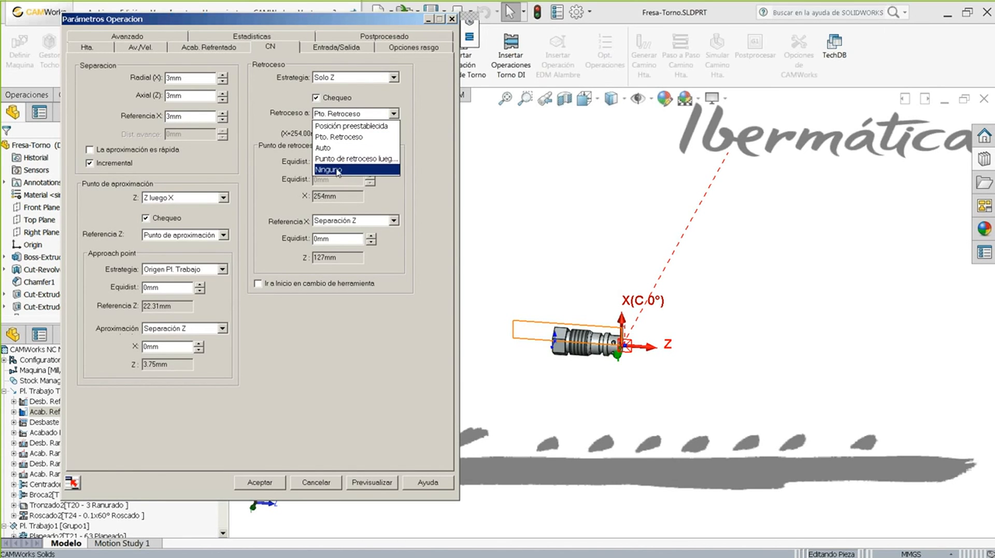
click(279, 119)
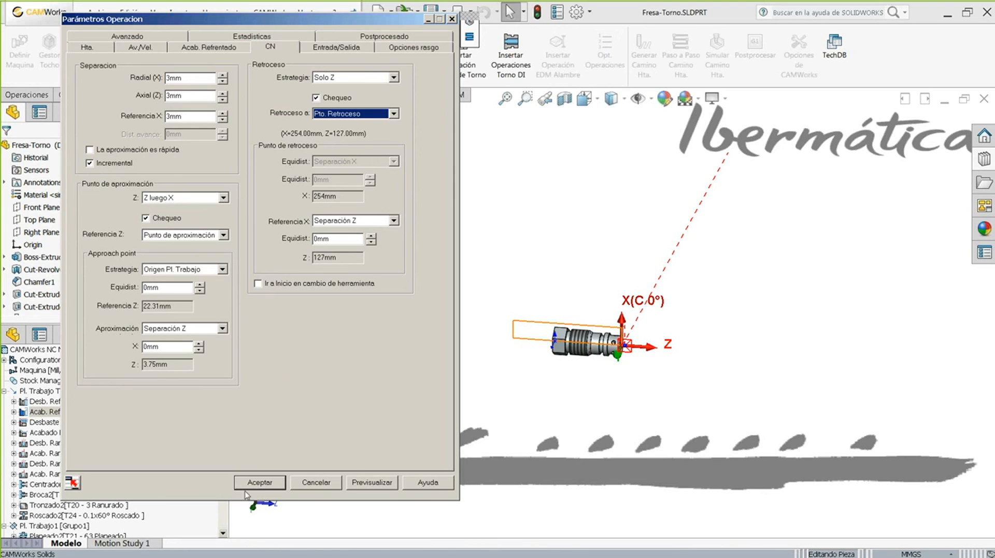
- Accept the facing-finish NC settings with the Solo Z retract to Pto. Retroceso
click(251, 482)
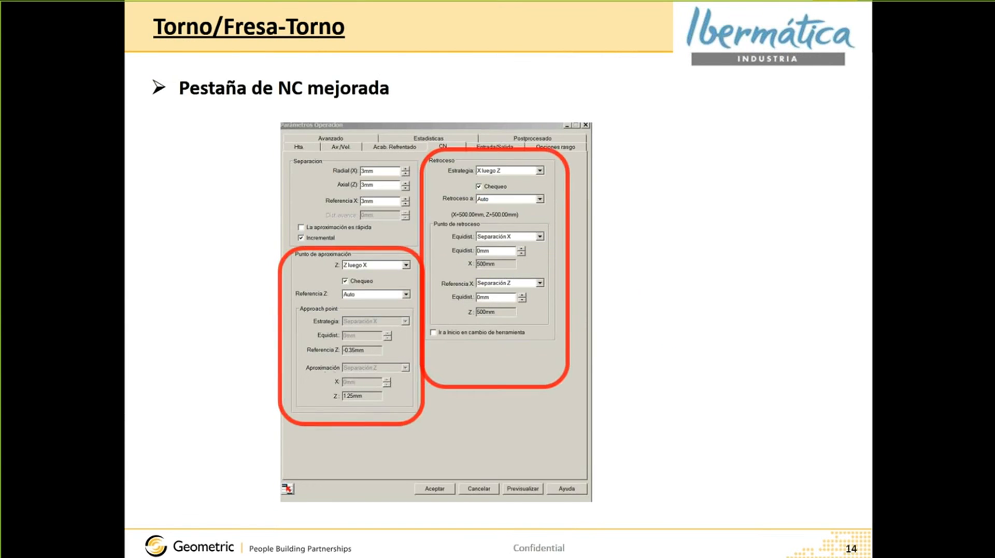
- Scroll to slide 15, 'Mejoras en Avances / Velocidades', then return to CAMWorks
scroll(497, 279, down, 8)
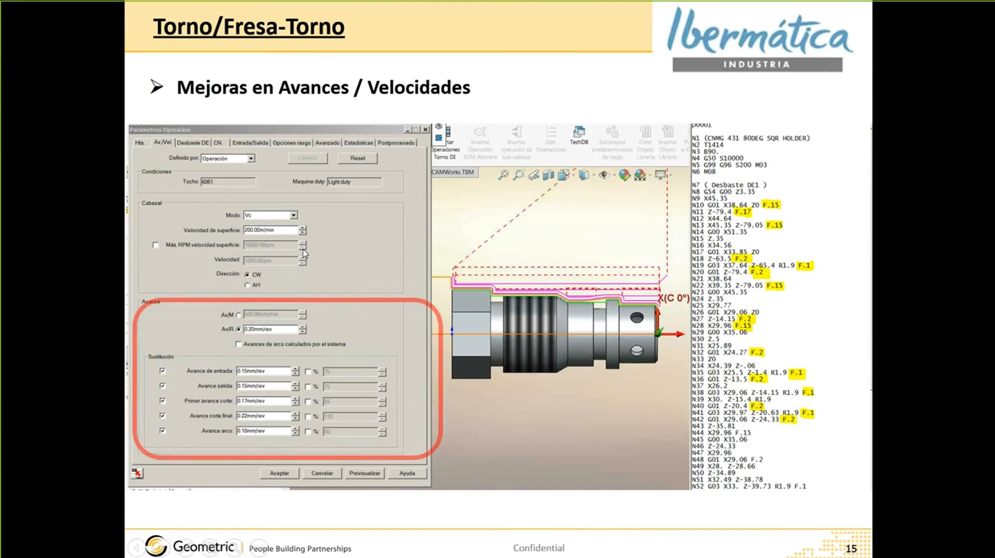
key(alt+Tab)
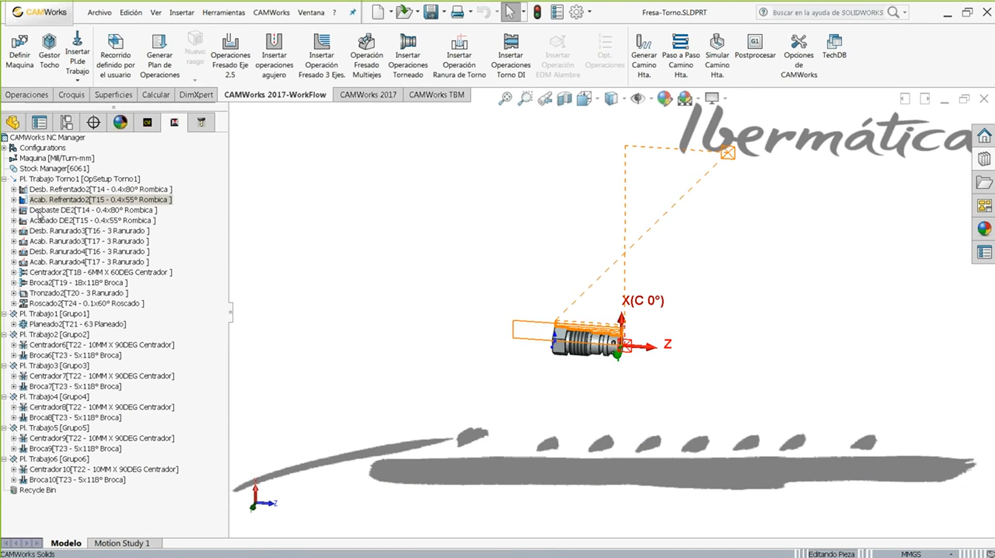
click(41, 211)
scroll(558, 344, down, 7)
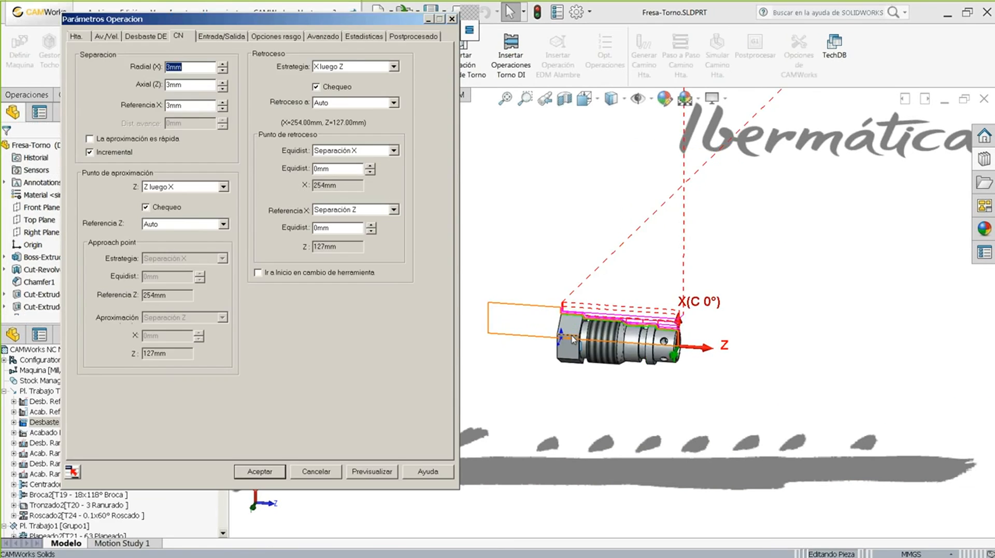
click(101, 37)
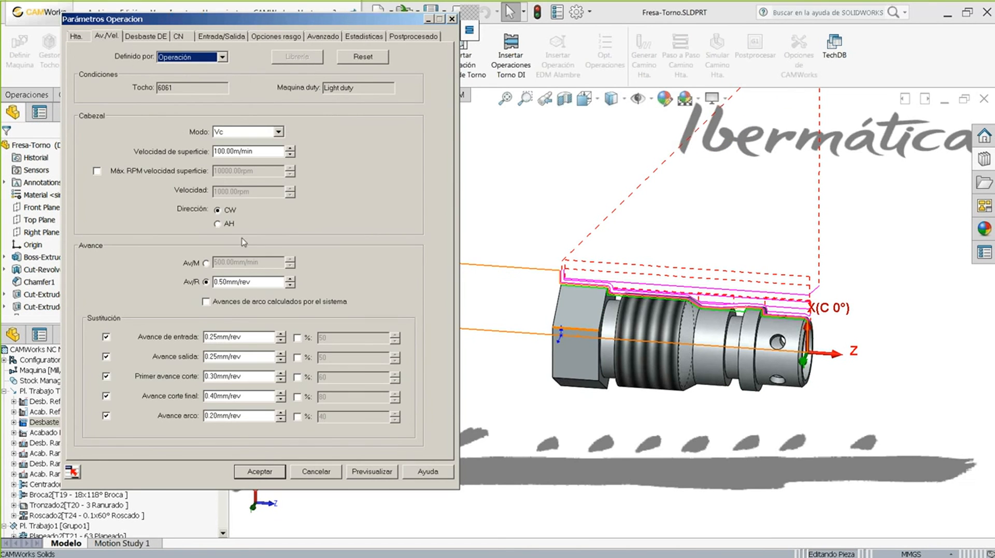
click(271, 284)
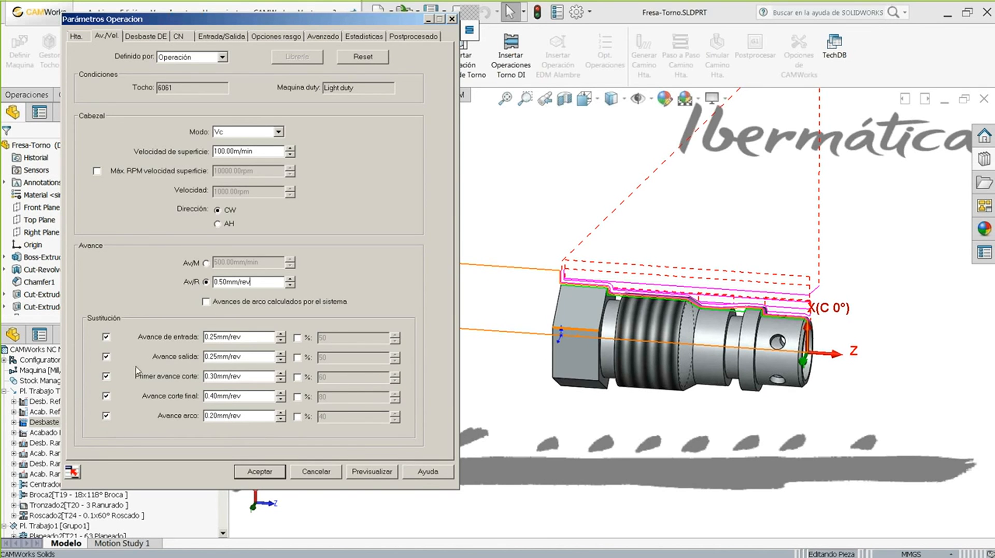
drag(268, 335, 204, 328)
drag(257, 356, 145, 357)
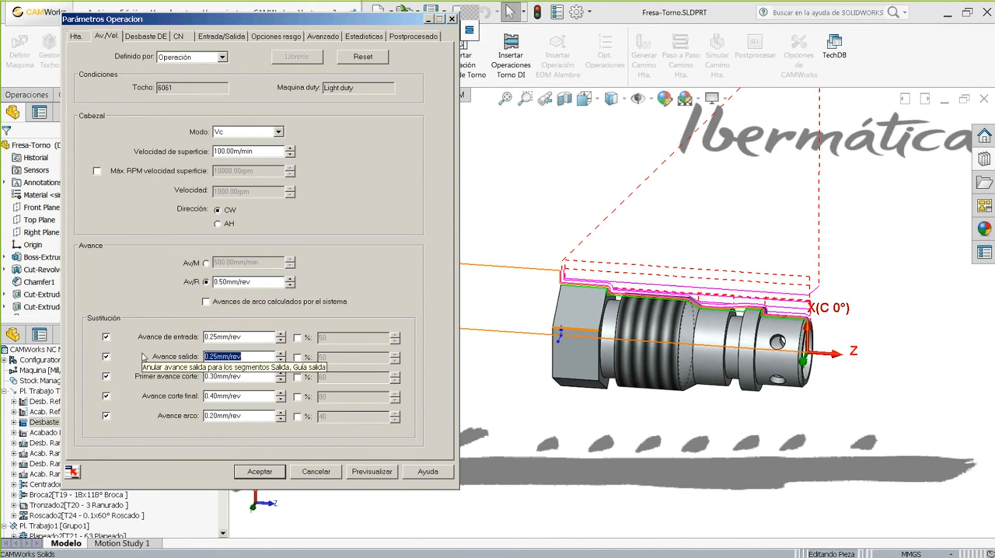
drag(256, 379, 173, 371)
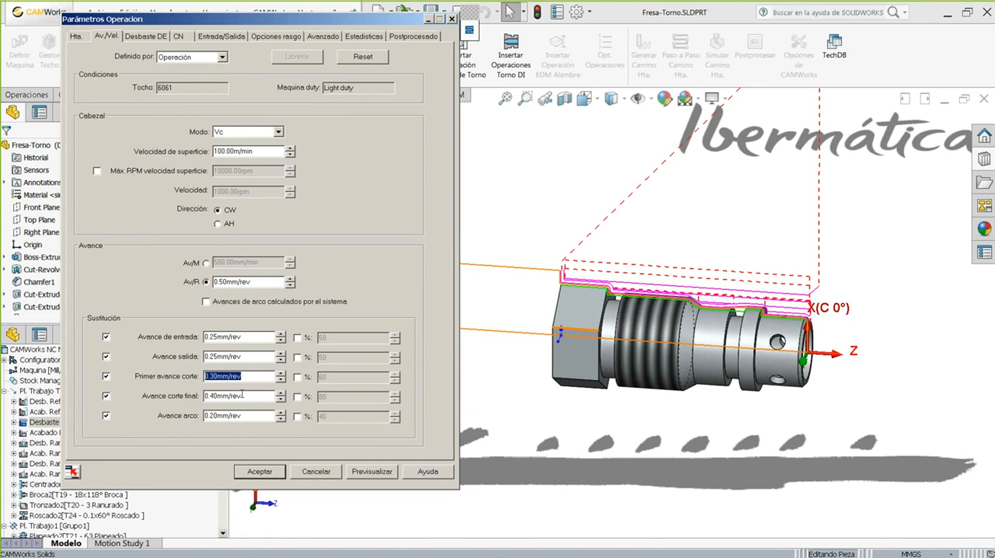
click(259, 392)
drag(261, 391, 180, 398)
drag(242, 415, 167, 413)
click(279, 472)
- Post-process Desbaste DE2, replacing the existing Fresa-Torno.txt NC file
right_click(87, 211)
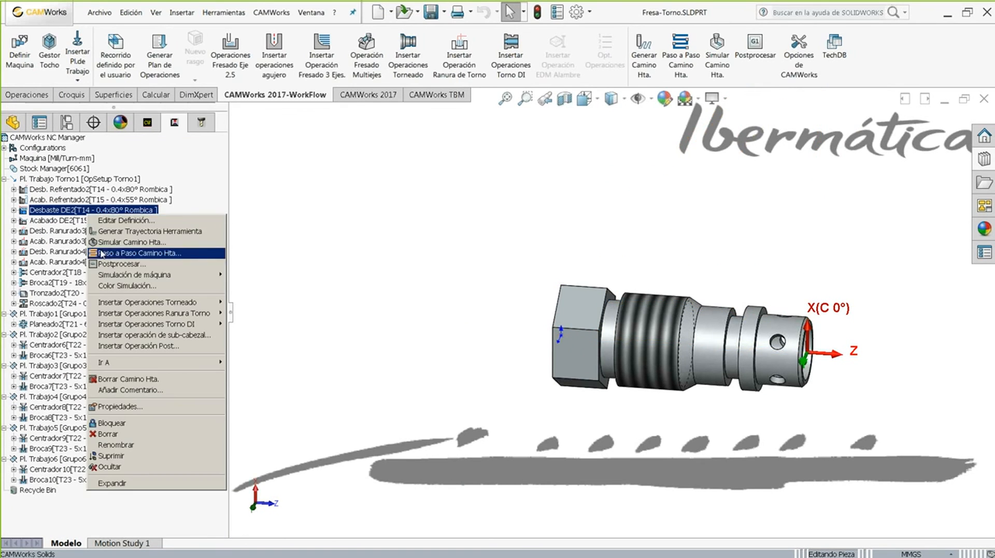
click(103, 263)
click(704, 400)
click(545, 290)
click(120, 225)
click(7, 160)
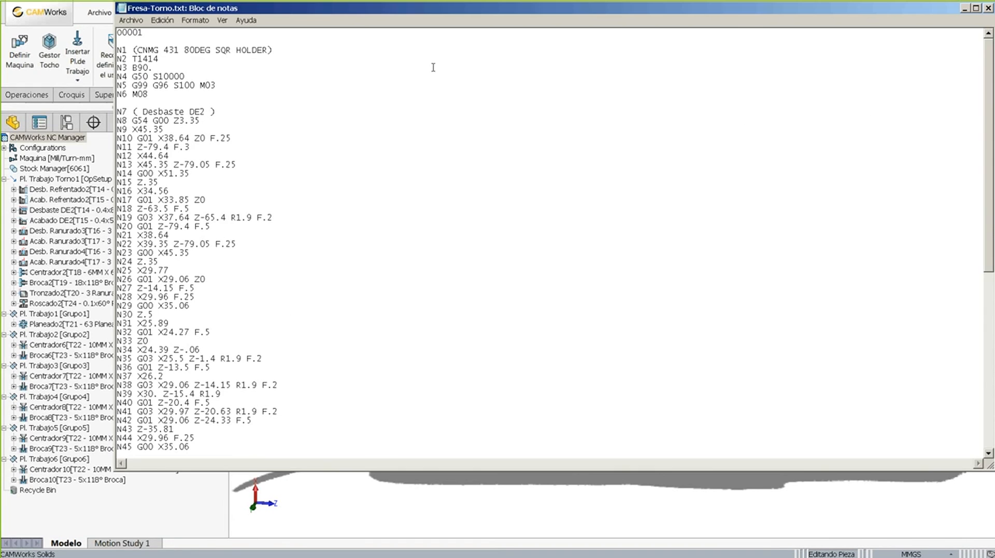
- Highlight the F.2 and F.5 override feeds in the posted code, lines N19 to N41
drag(354, 12, 993, 114)
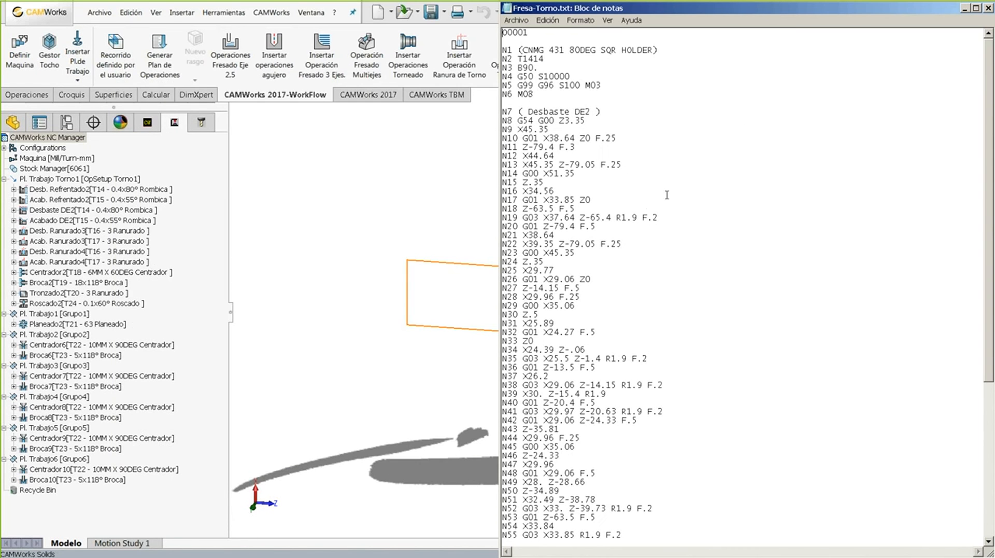
drag(643, 218, 665, 217)
drag(580, 227, 627, 244)
drag(564, 288, 585, 297)
drag(580, 332, 663, 410)
scroll(648, 397, down, 1)
drag(665, 386, 627, 332)
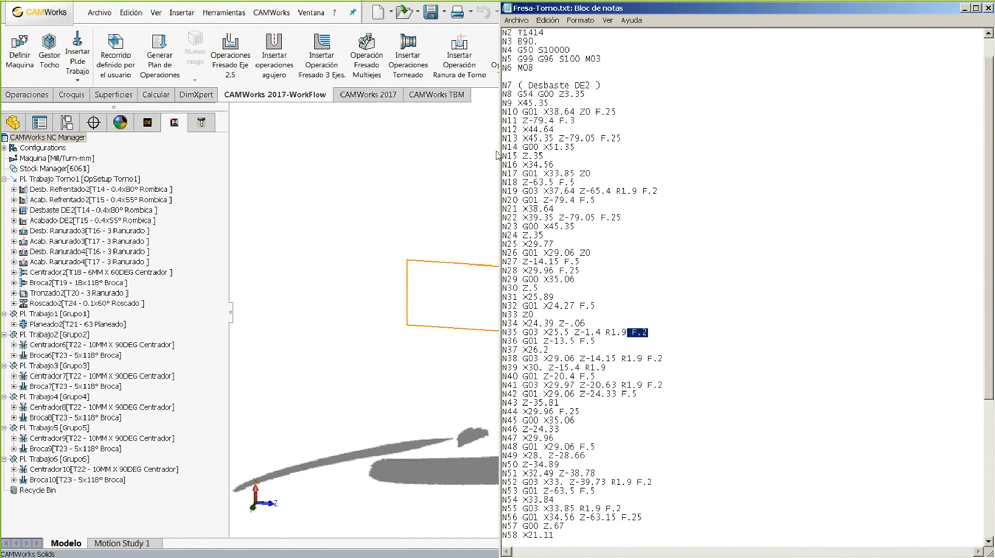
- Narrow the code window to reveal the part, then close Notepad and return to the presentation
drag(496, 146, 762, 381)
click(761, 378)
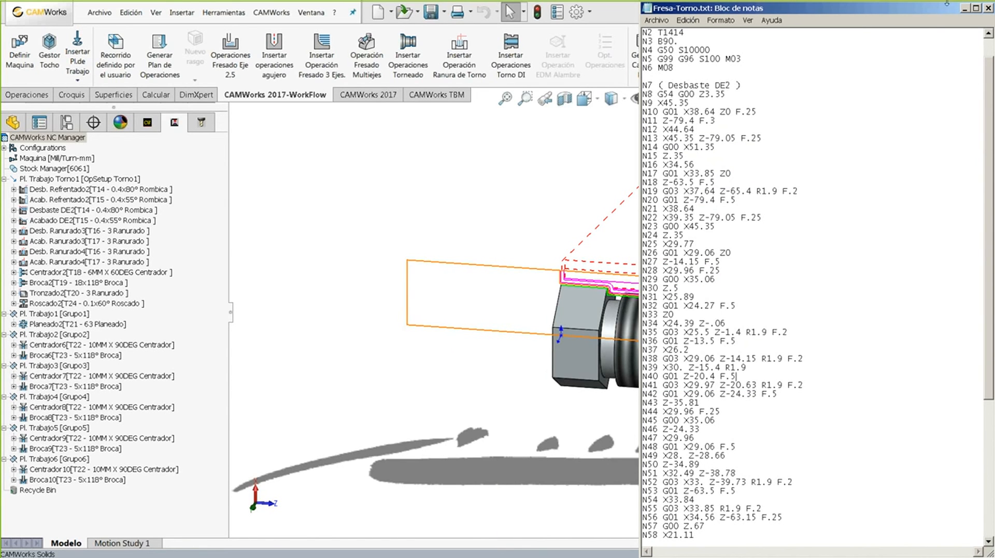
click(988, 8)
key(alt+Tab)
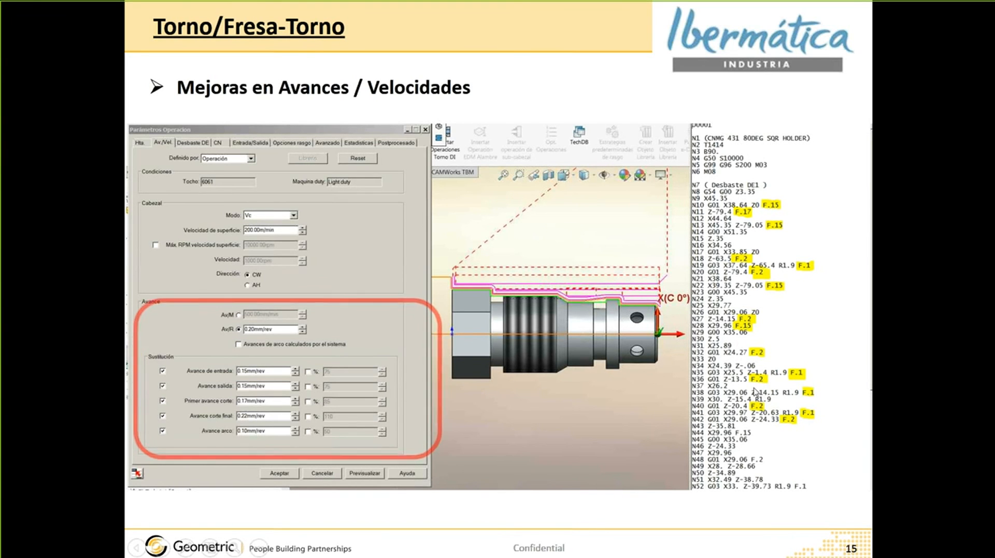
- Advance to slide 16, 'Librería de Roscas', then return to CAMWorks
click(340, 148)
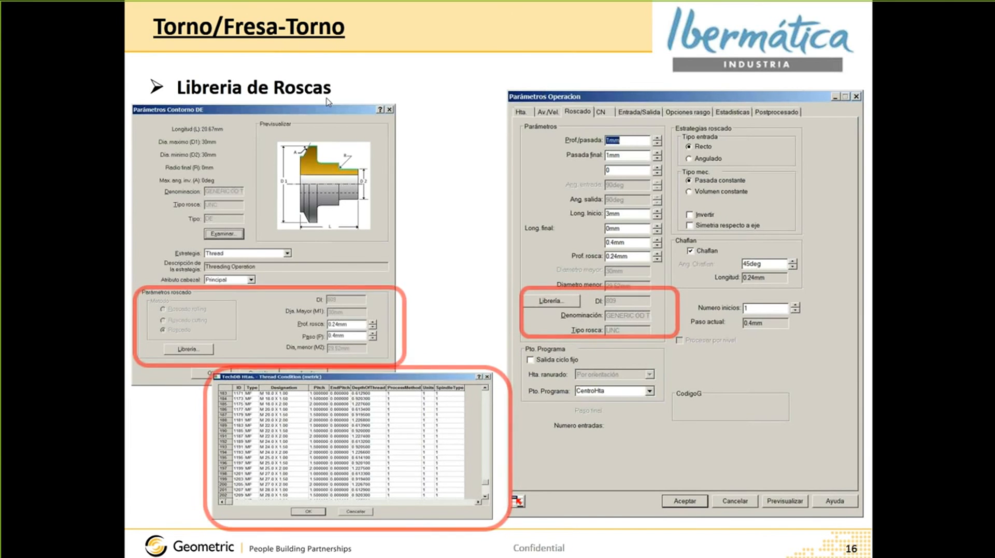
key(alt+Tab)
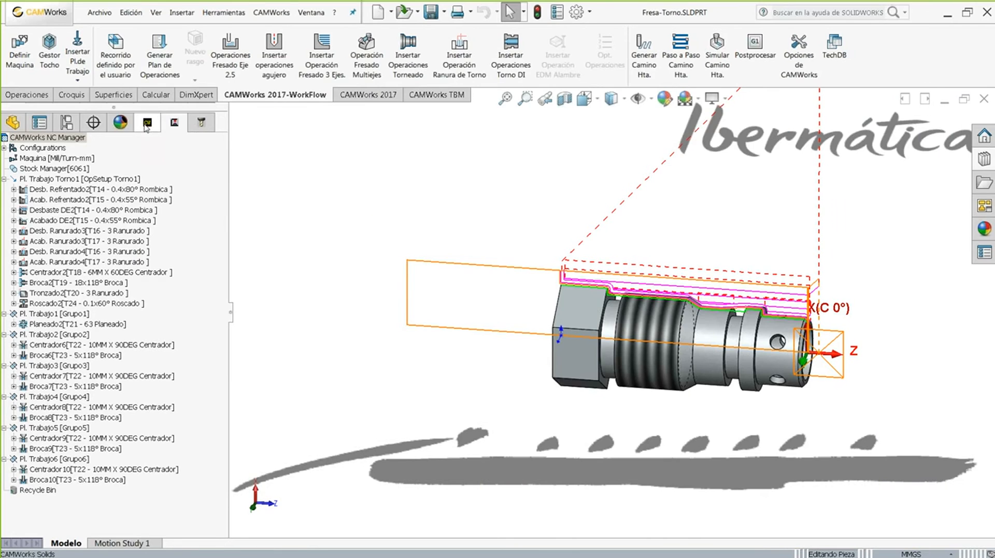
- Open Rasgo DE2's thread parameters and inspect its pitch and 0.24mm thread depth
click(145, 123)
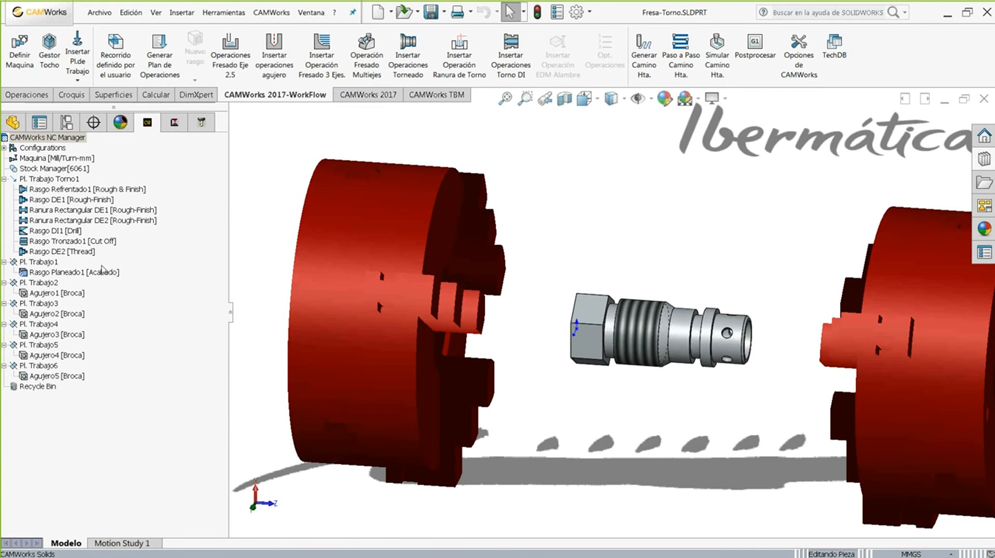
click(42, 252)
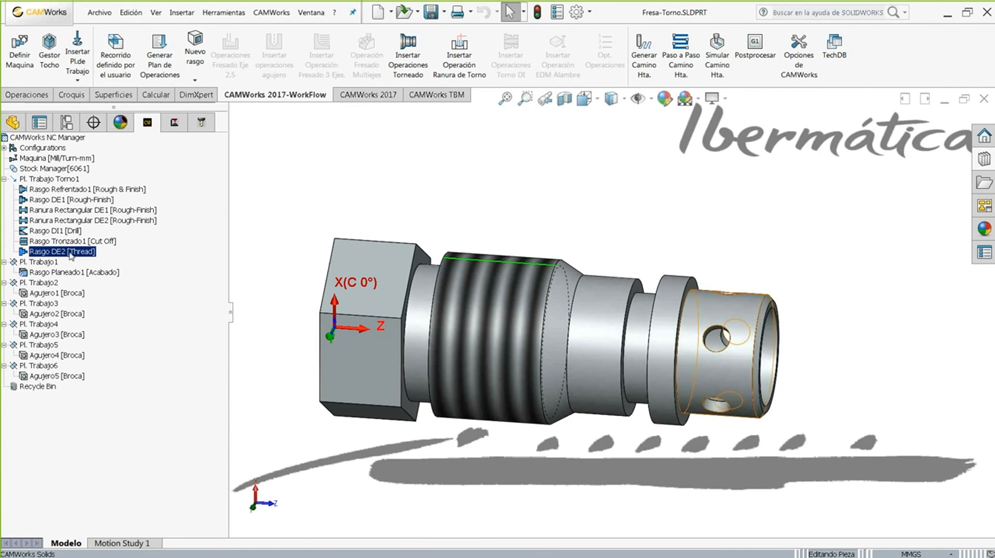
right_click(69, 253)
click(100, 269)
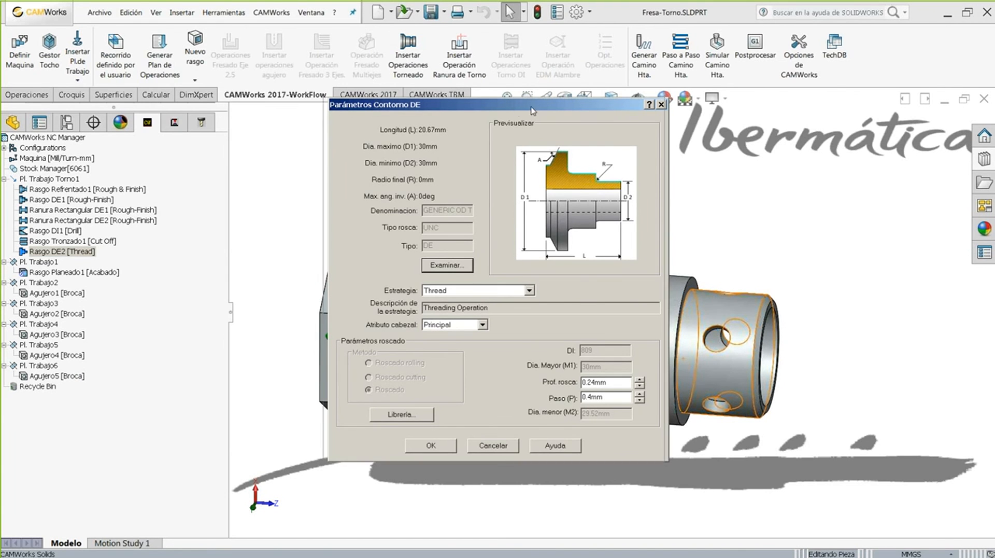
drag(531, 106, 512, 106)
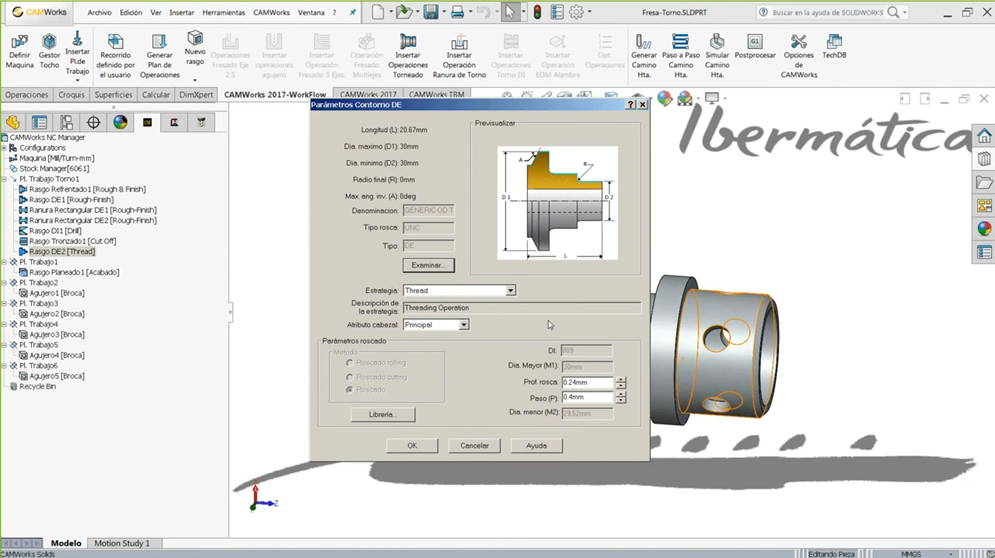
click(589, 382)
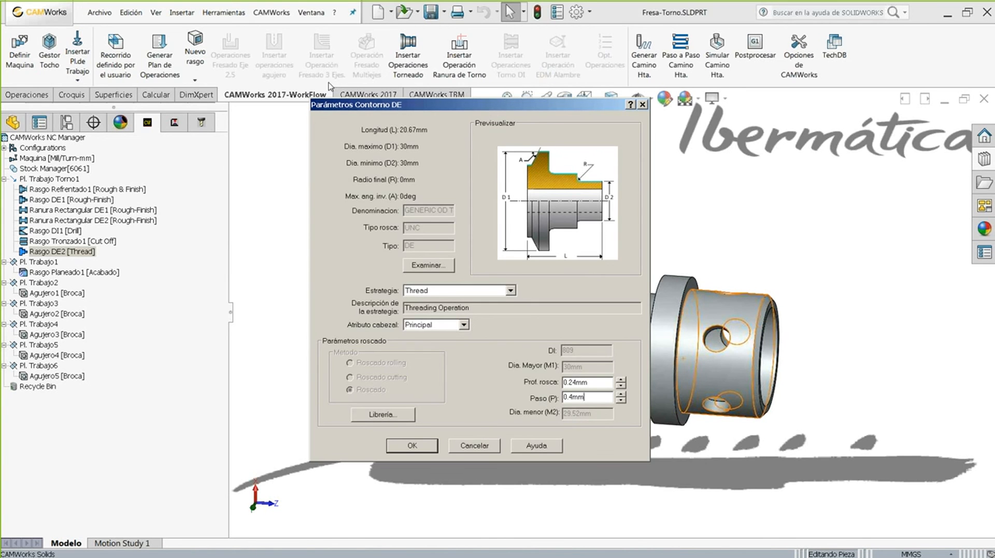
drag(380, 106, 187, 112)
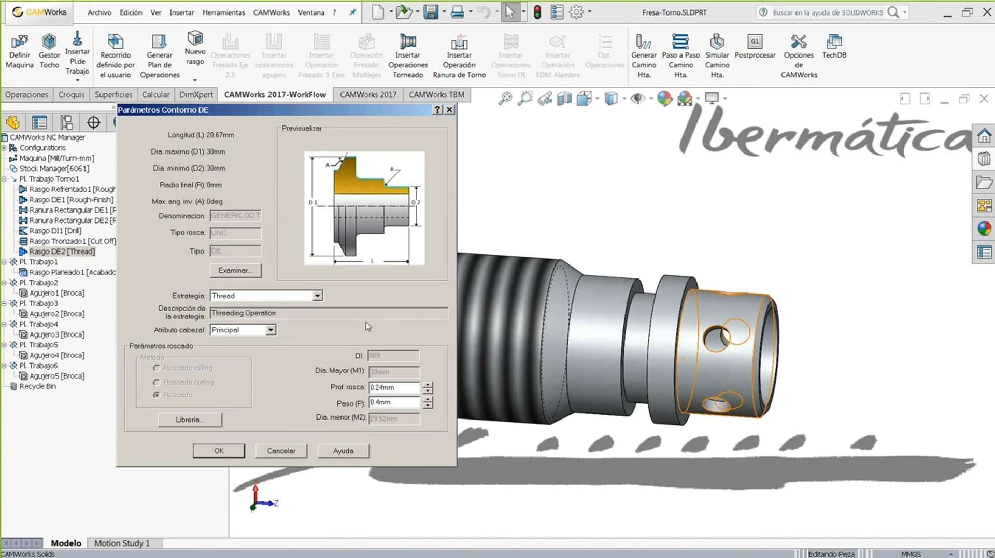
double_click(395, 387)
drag(401, 405, 373, 392)
- Browse the metric thread library table, keep GENERIC OD THREAD at 0.4mm pitch, and close the parameters
click(197, 421)
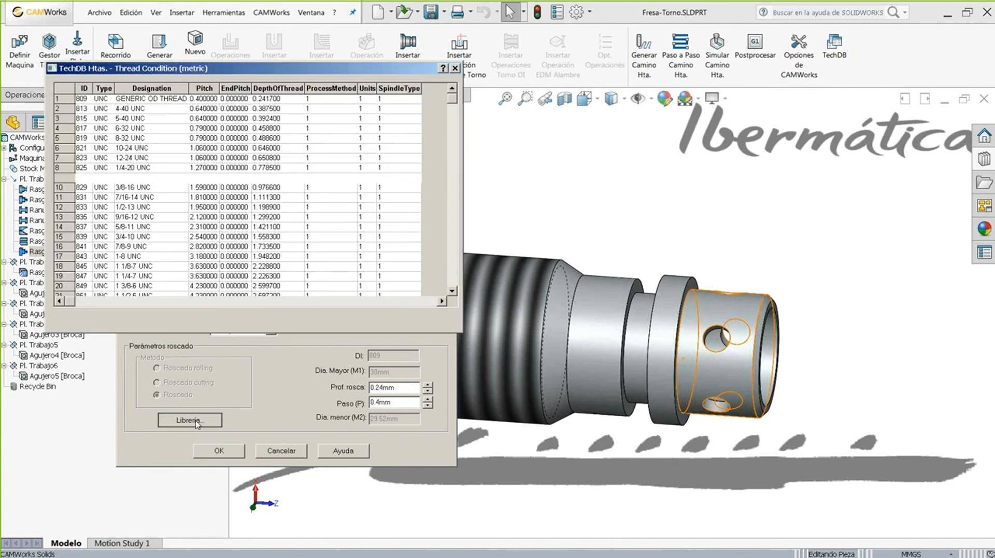
drag(452, 99, 458, 226)
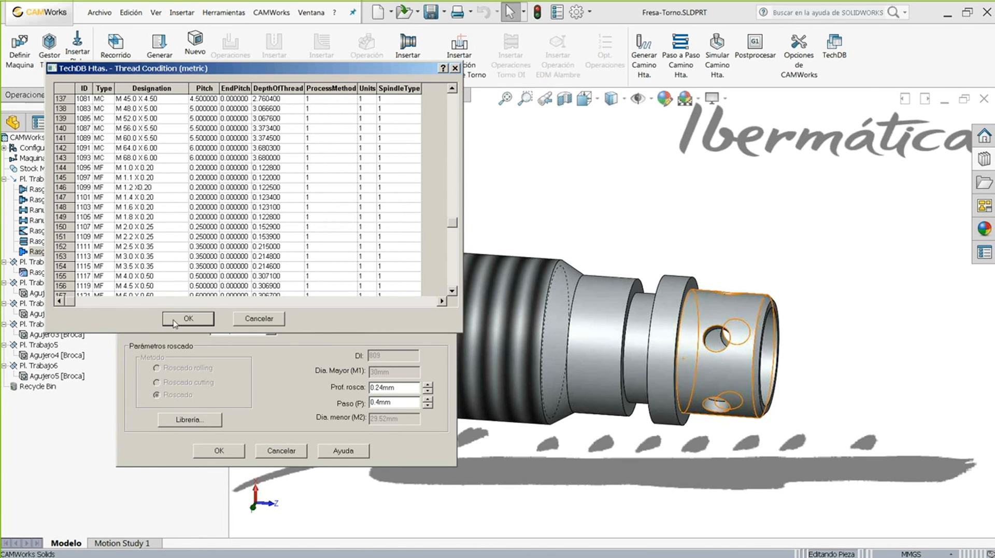
drag(453, 221, 472, 94)
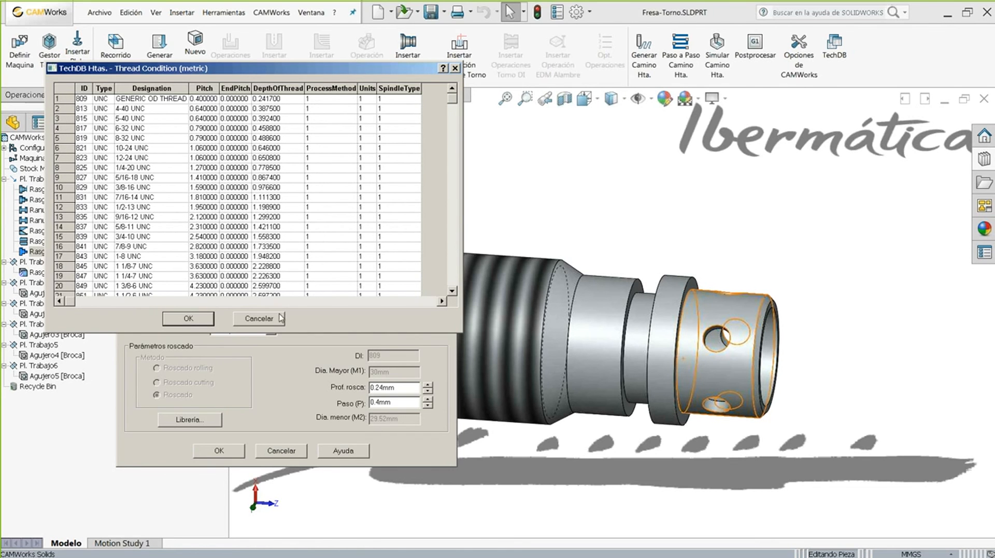
click(198, 321)
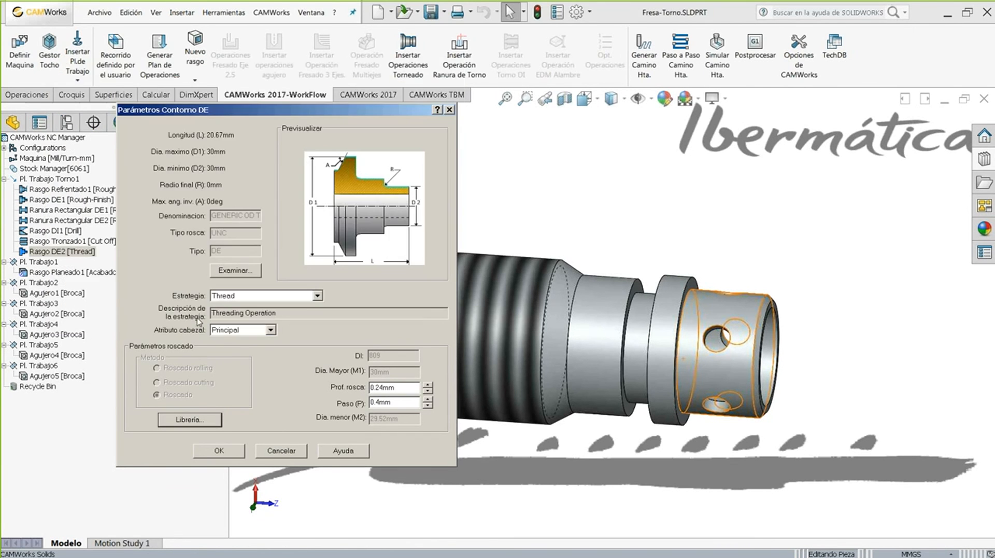
click(225, 452)
click(174, 122)
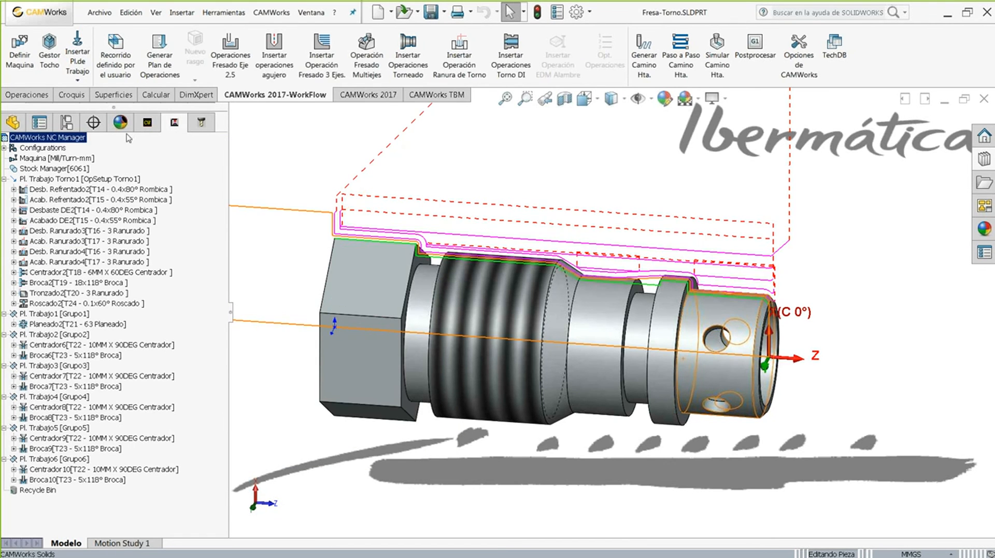
- Open Roscado2's threading parameters and browse its thread library without changing anything
click(36, 305)
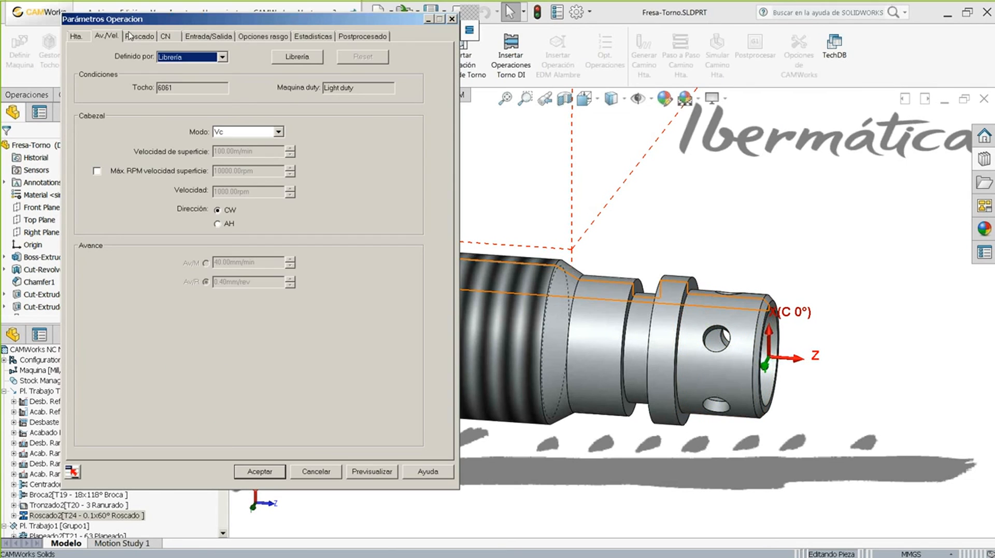
click(133, 38)
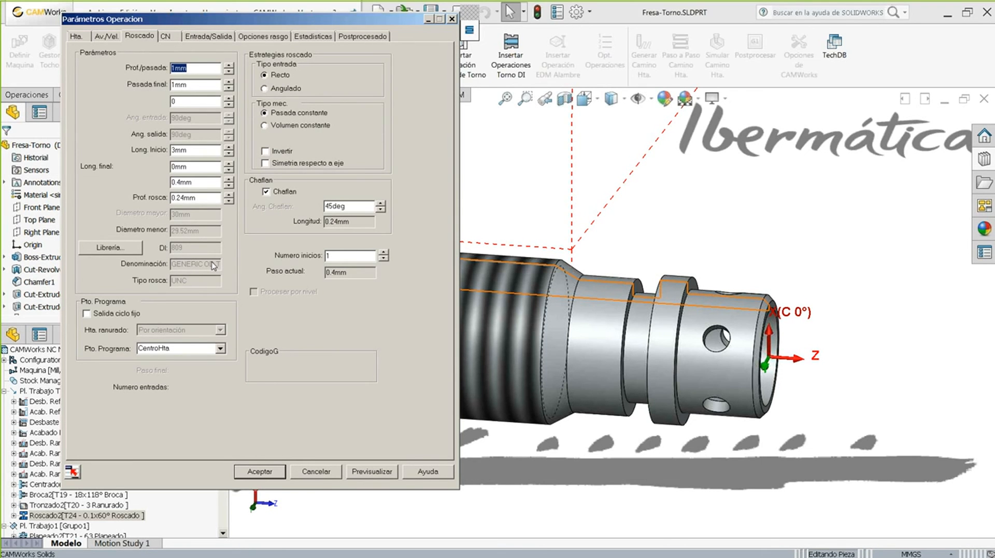
click(107, 248)
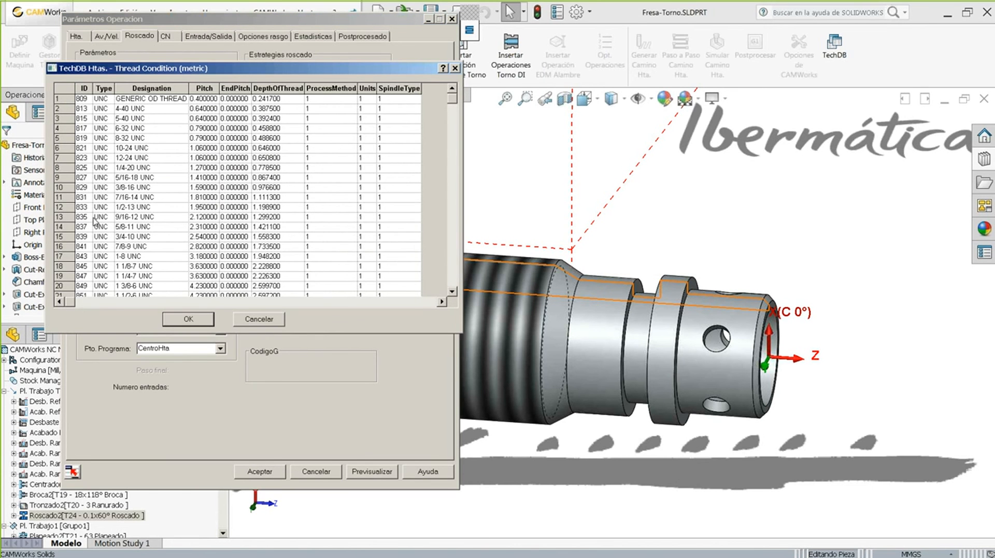
scroll(158, 171, down, 6)
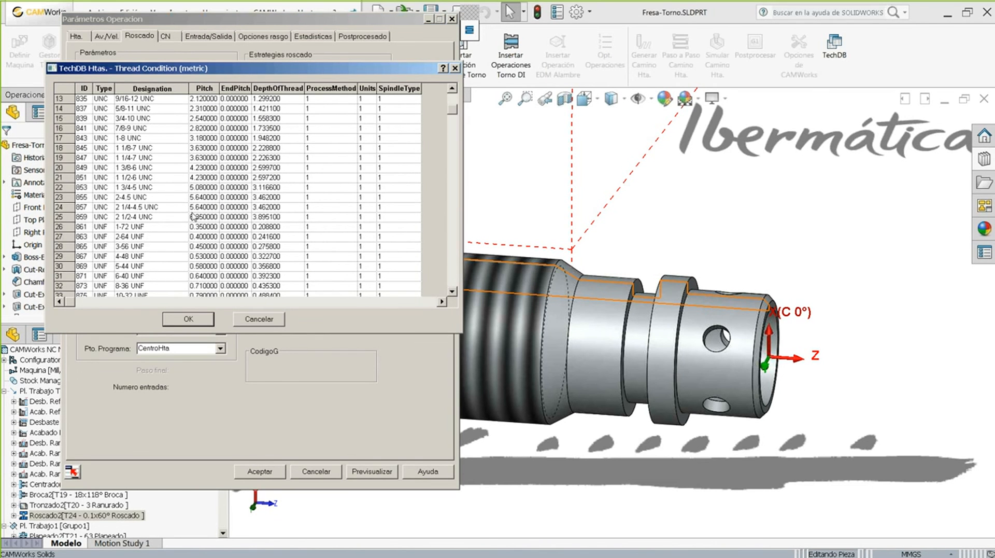
scroll(209, 236, down, 16)
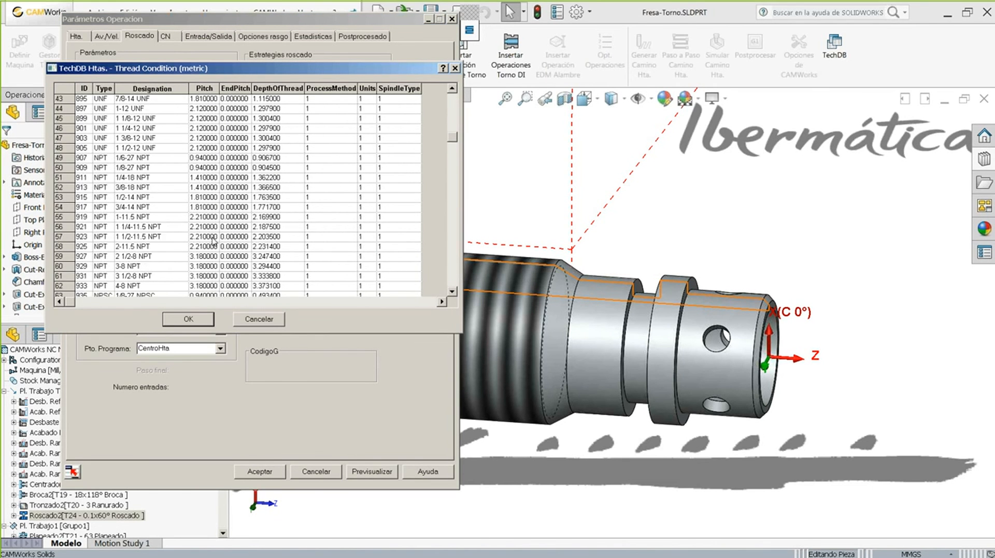
click(261, 319)
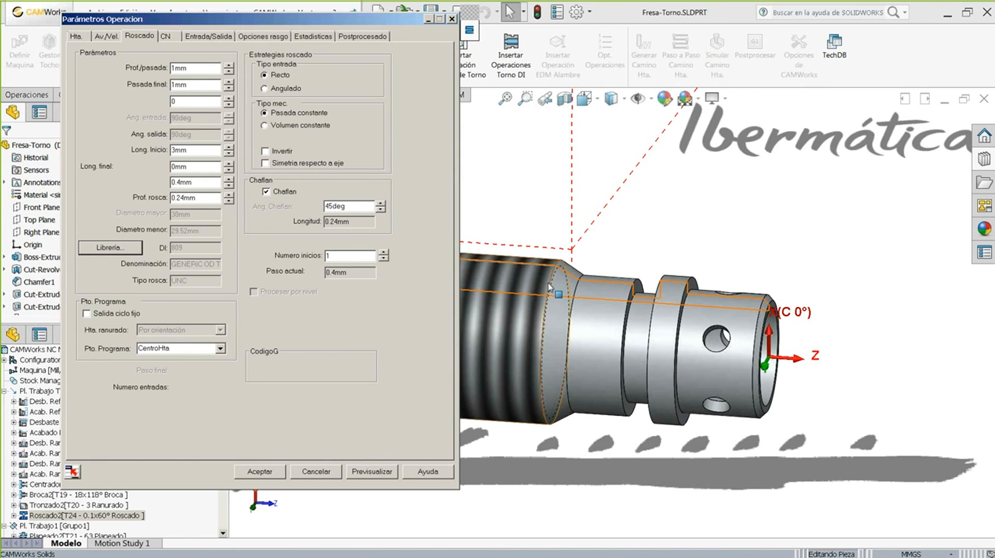
scroll(513, 228, up, 2)
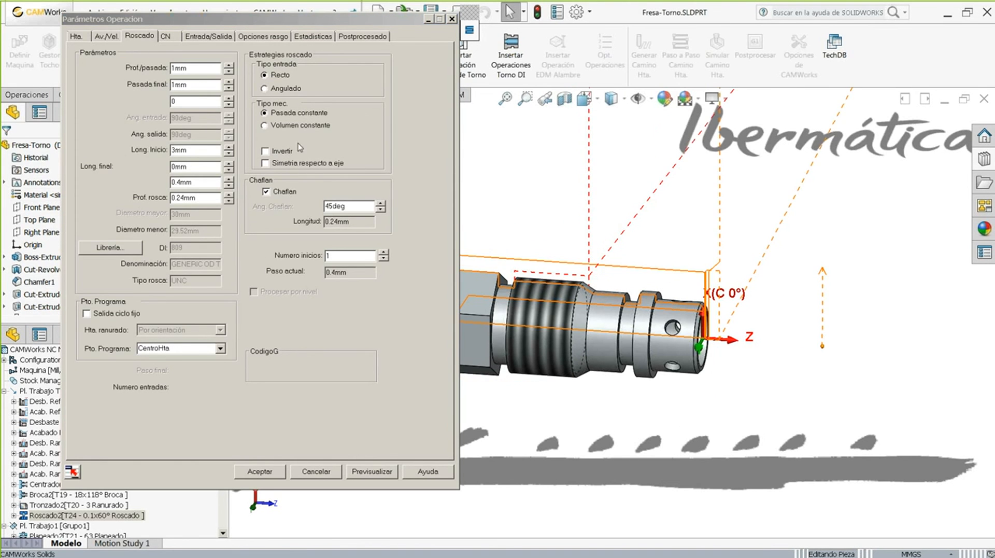
- Review Roscado2's entry/exit options and thread start/end lengths, accept them, and resume the slideshow
click(207, 37)
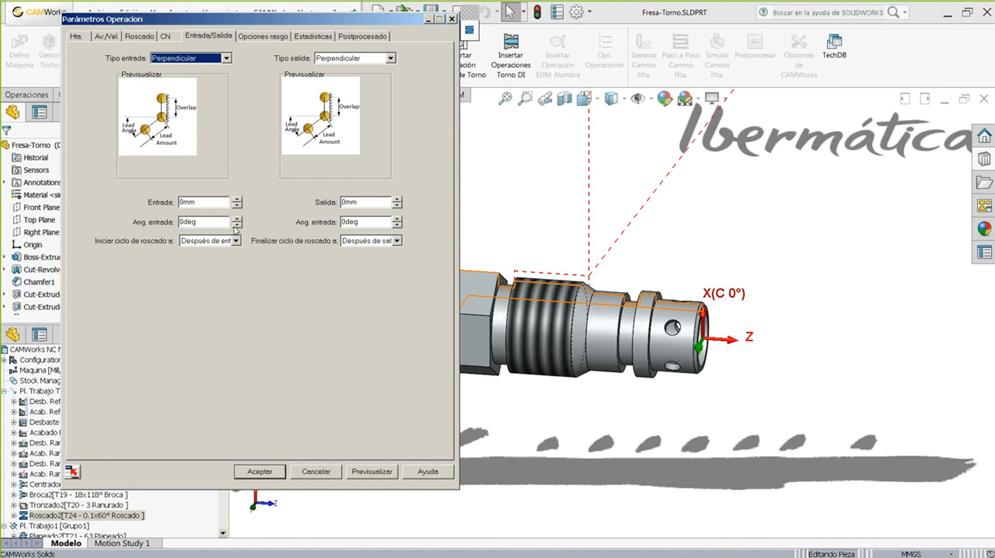
click(224, 242)
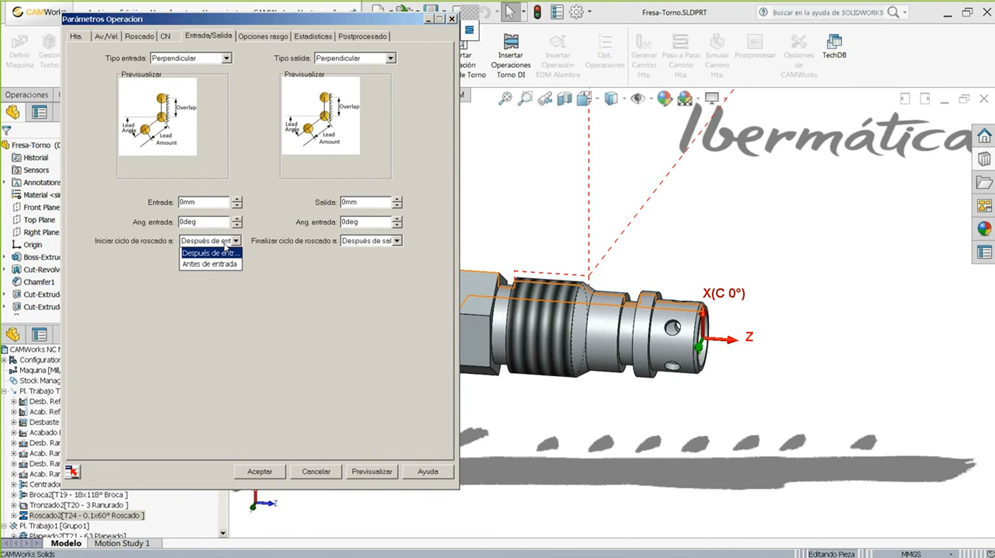
click(379, 242)
click(379, 241)
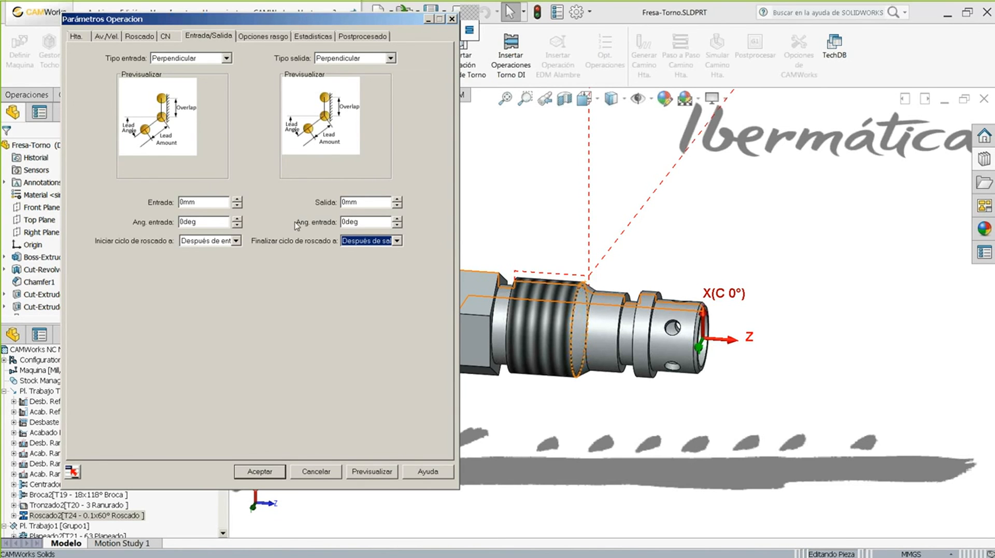
click(146, 39)
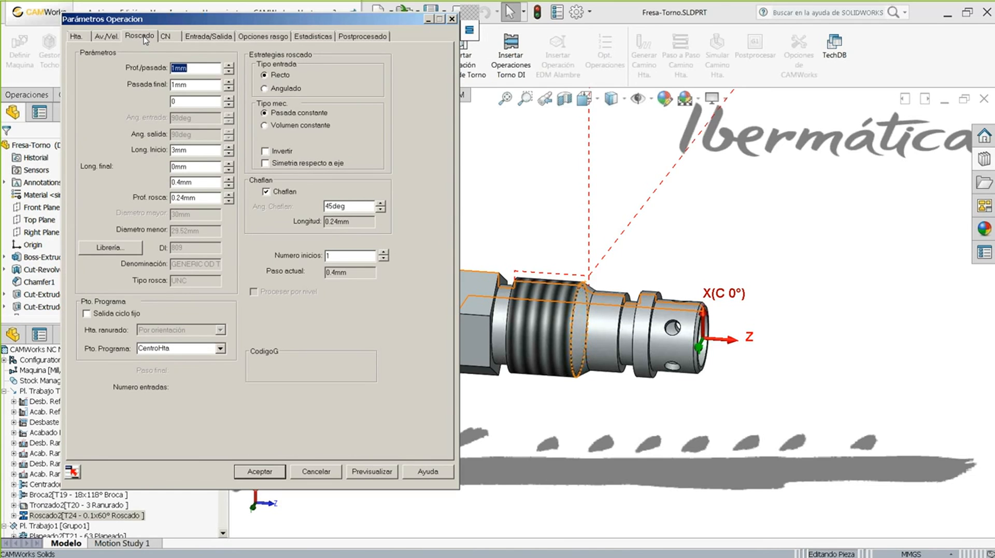
drag(190, 169, 151, 149)
click(201, 36)
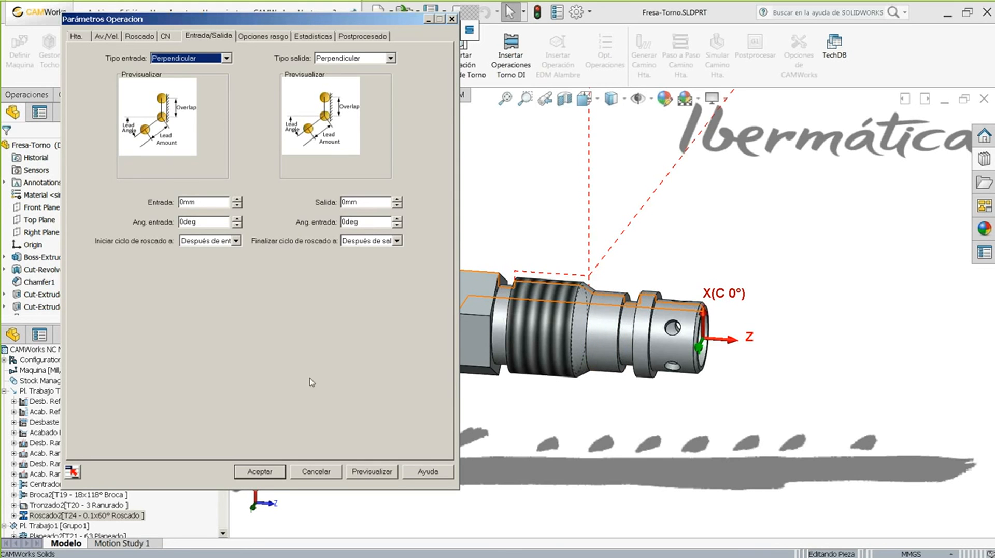
click(260, 472)
key(alt+Tab)
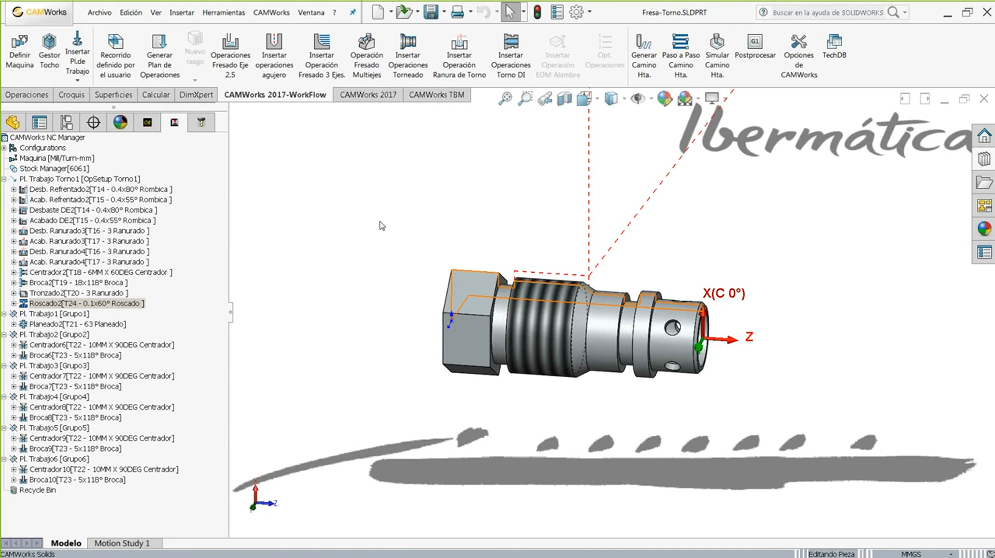
key(Right)
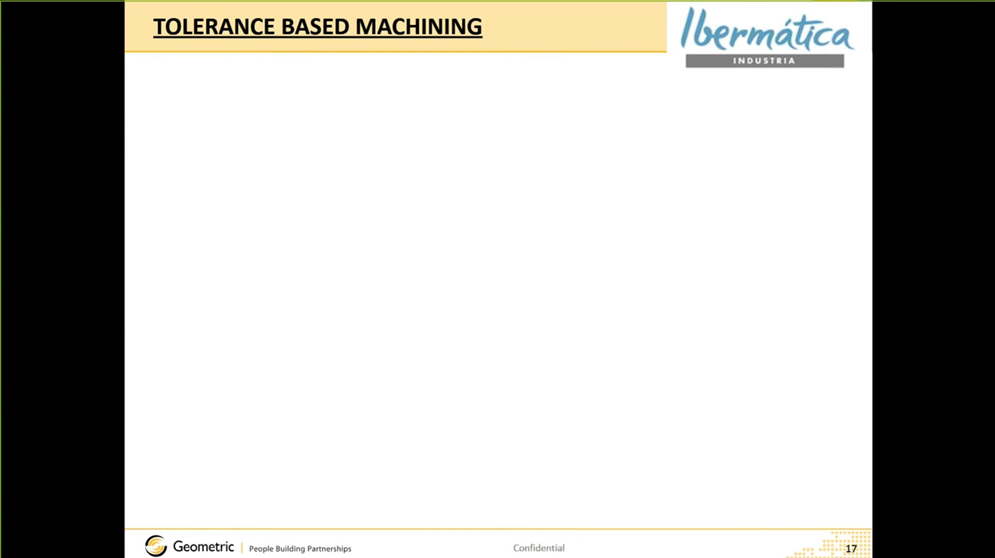
- Show the 'Industri 4.0' bullet, then the Ingenieria–Planos 2D–Mecanizado diagram
key(Right)
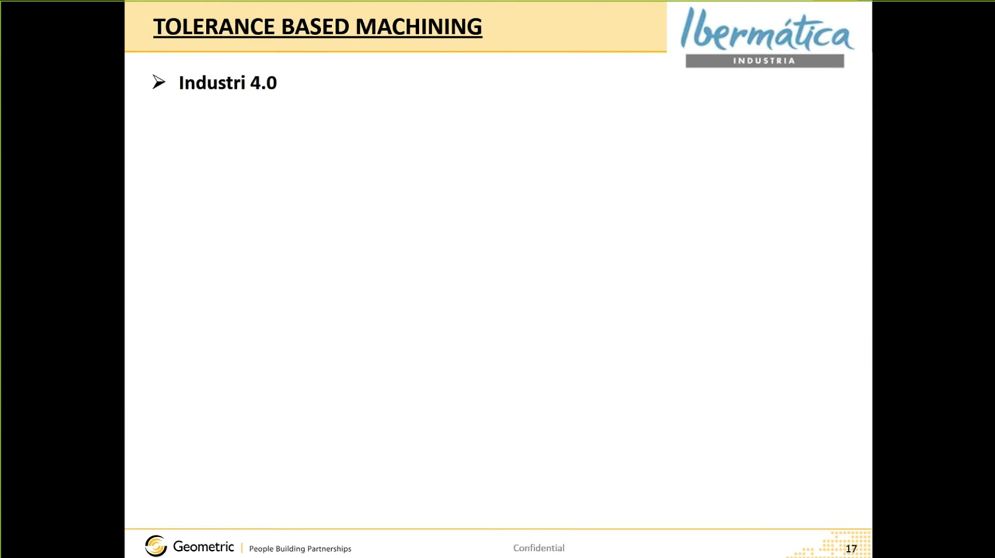
key(Right)
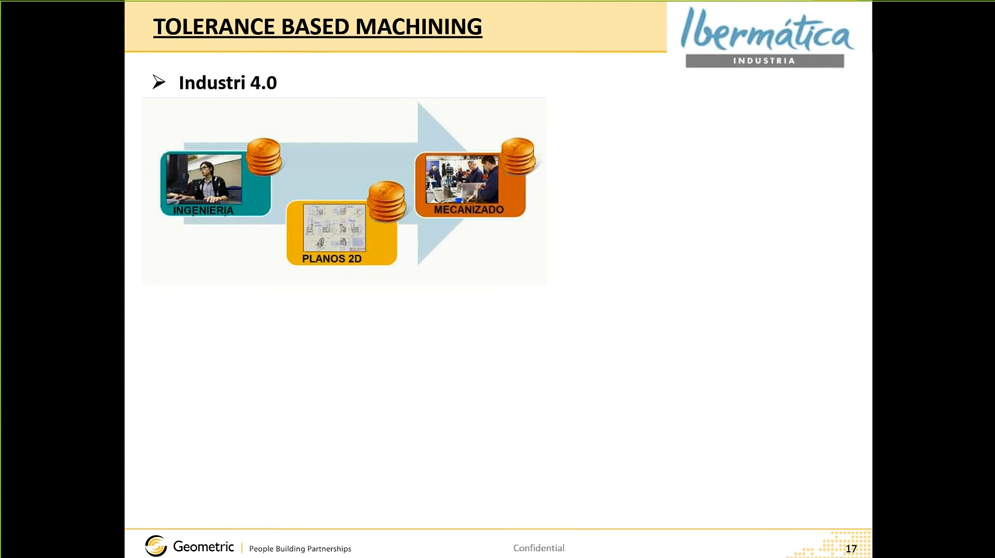